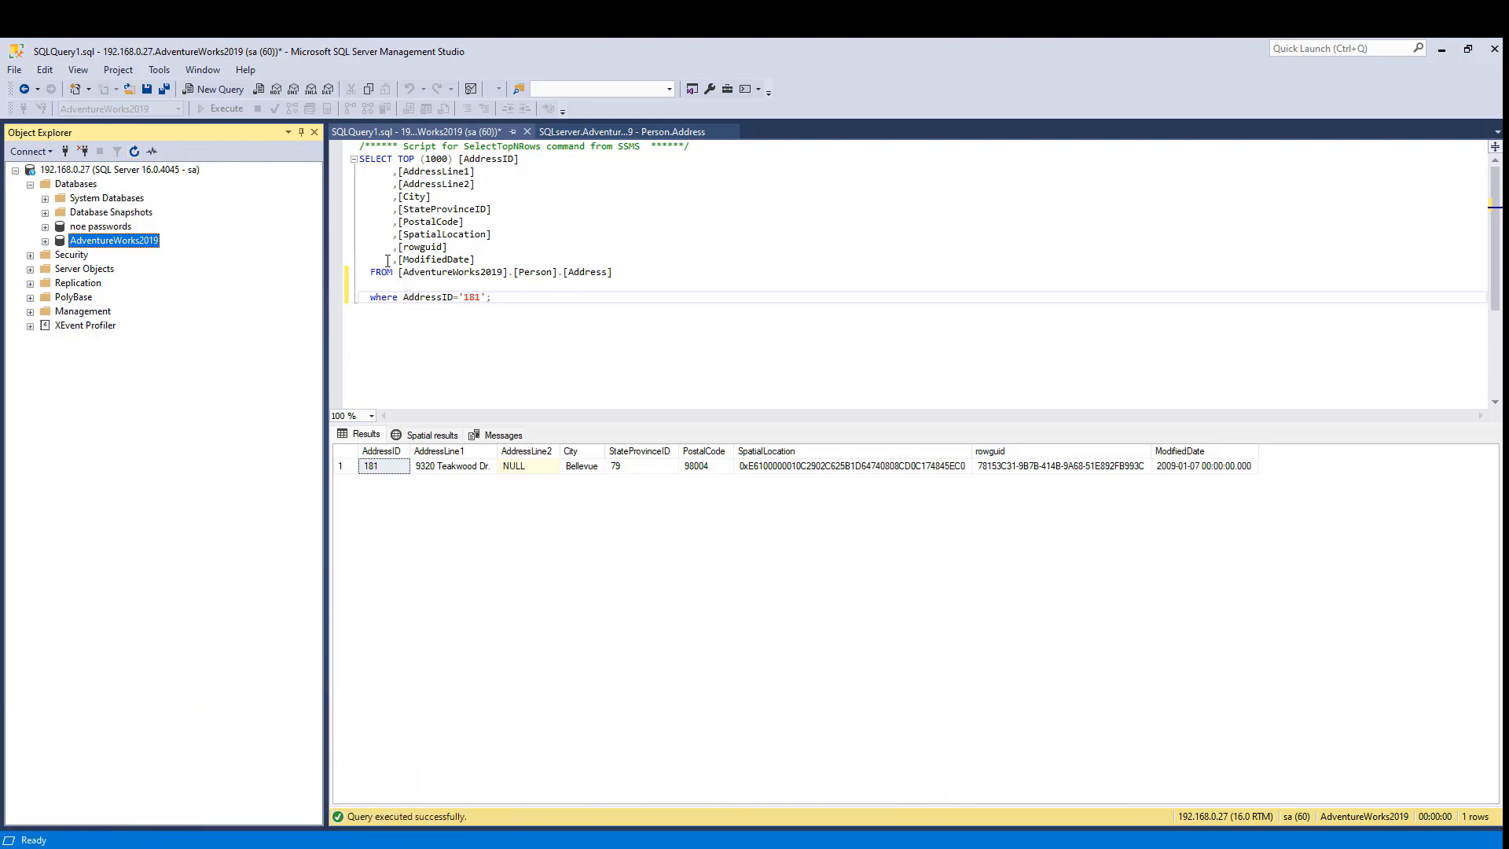
Disconnect from the server and reconnect to database engine 192.168.0.27 using SQL Server Authentication, login sa and the account password
{"action": "left_click", "coordinate": [83, 152]}
{"action": "left_click", "coordinate": [45, 154]}
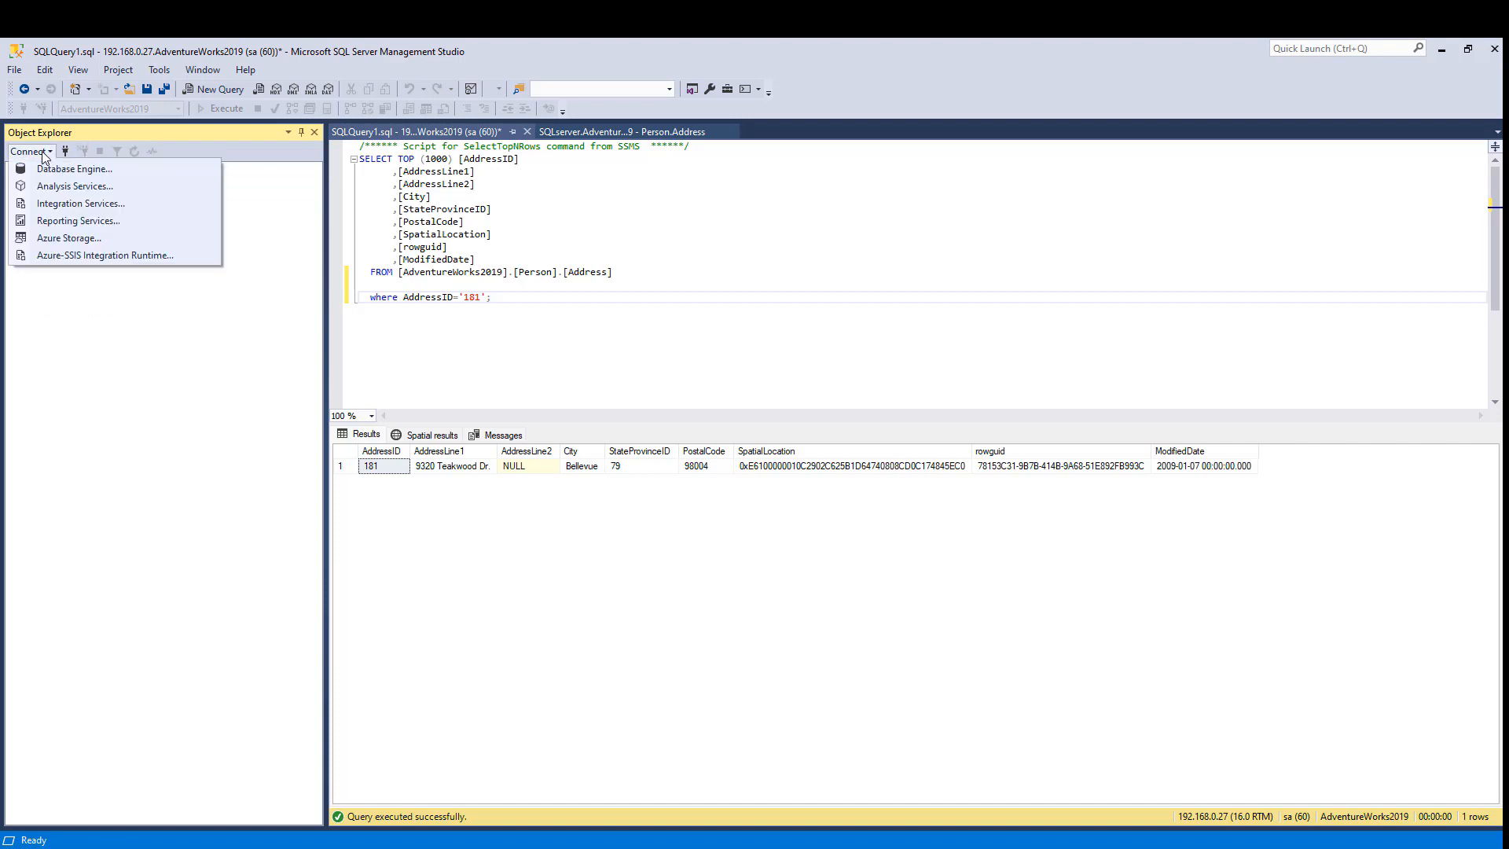
{"action": "left_click", "coordinate": [52, 169]}
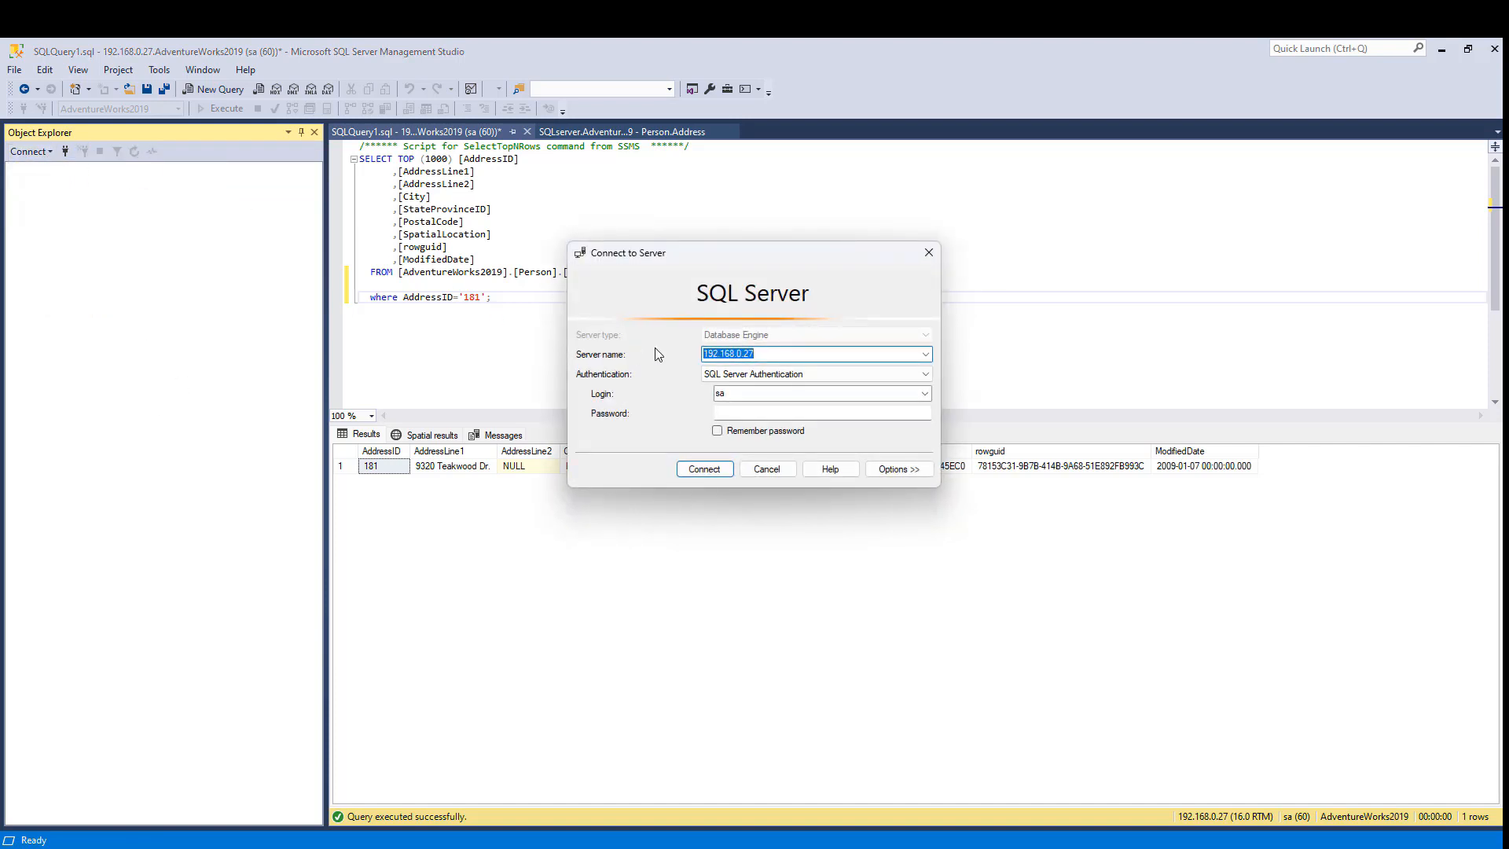
{"action": "left_click", "coordinate": [768, 354]}
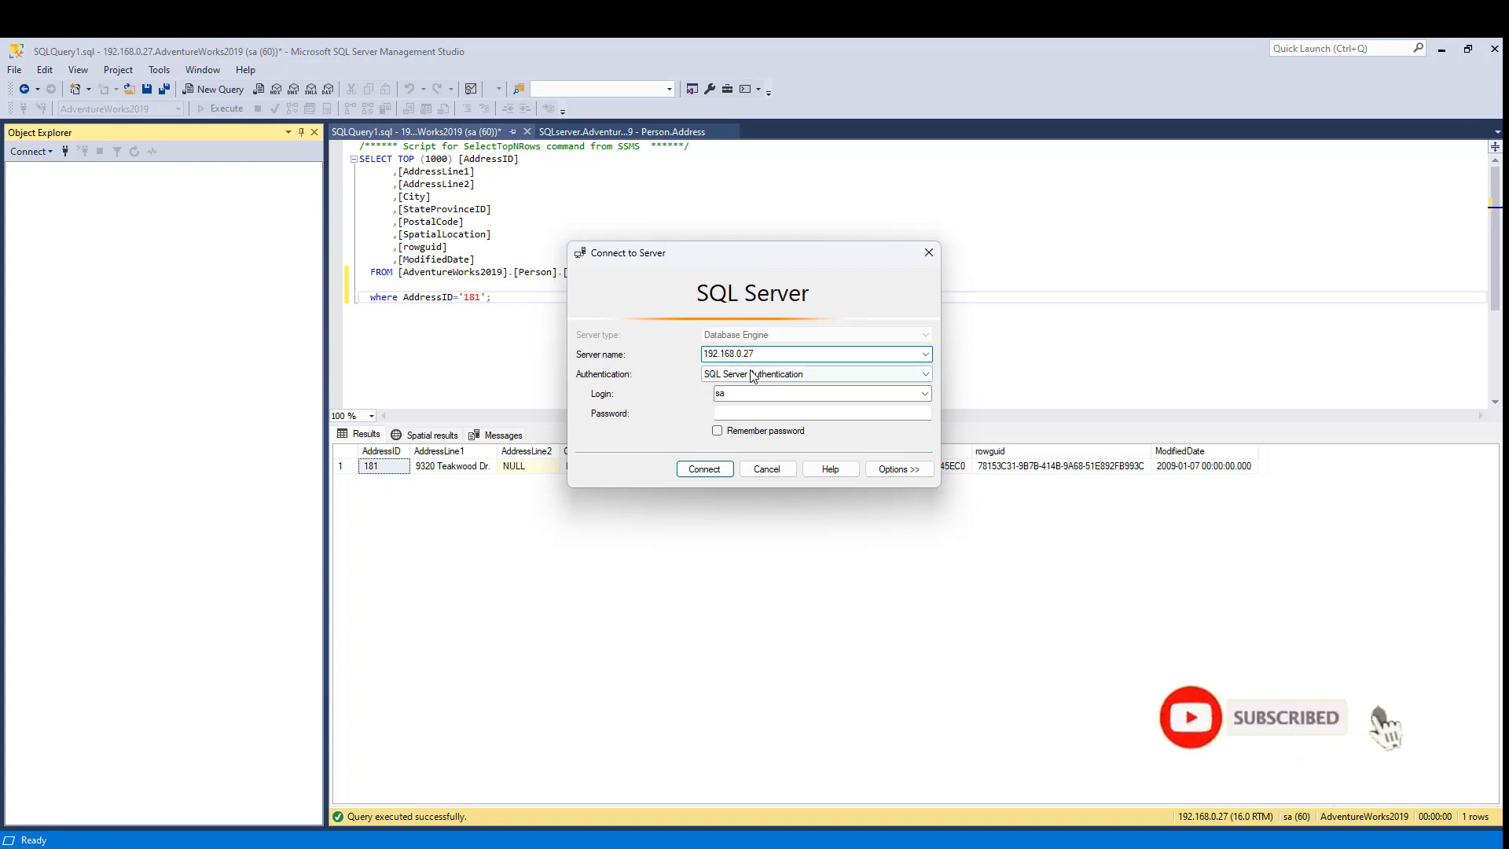
{"action": "left_click", "coordinate": [754, 414]}
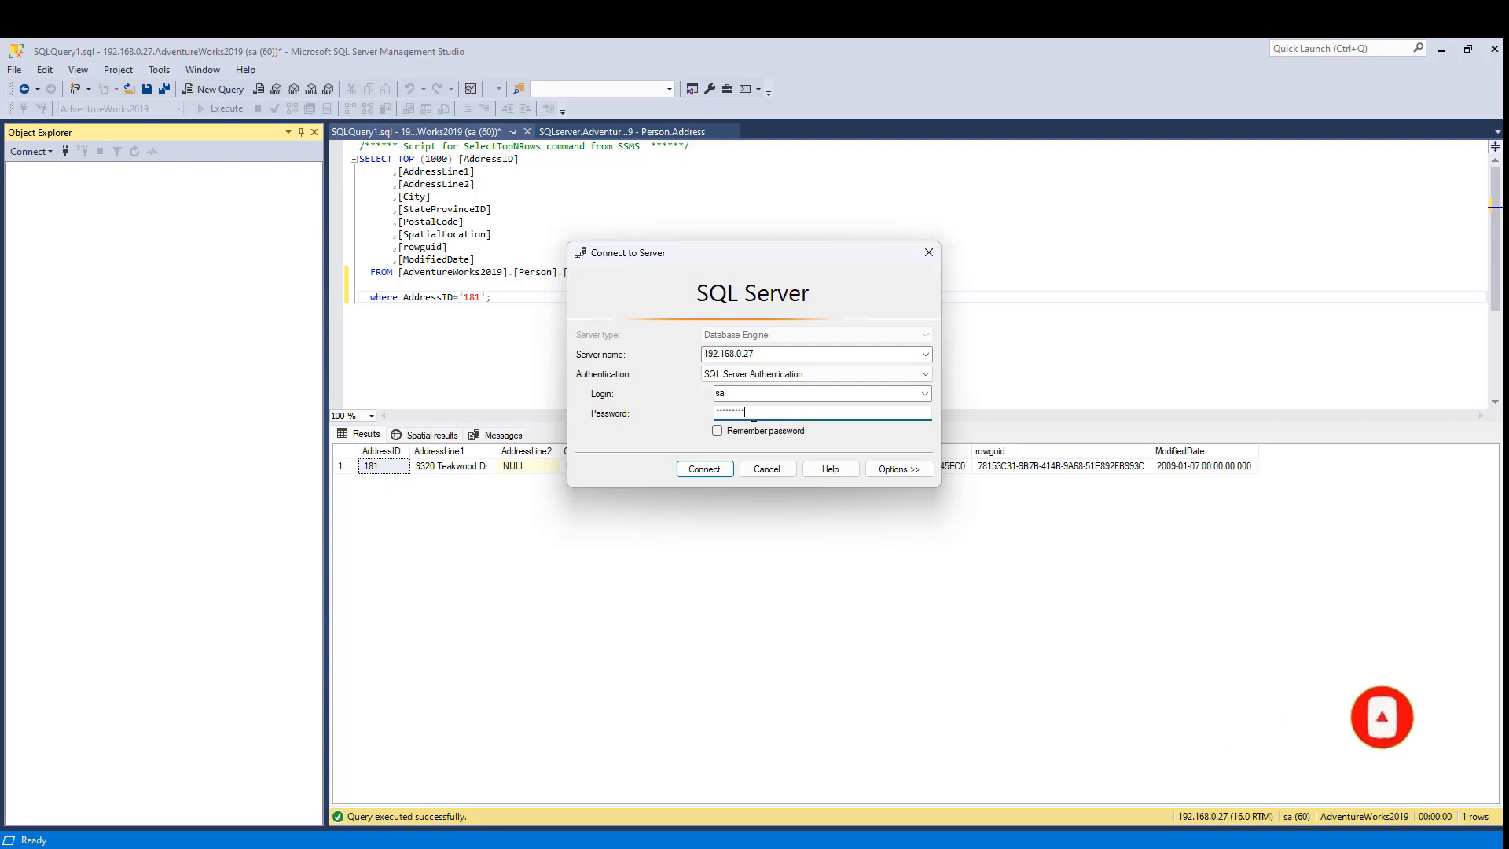
{"action": "left_click", "coordinate": [710, 471]}
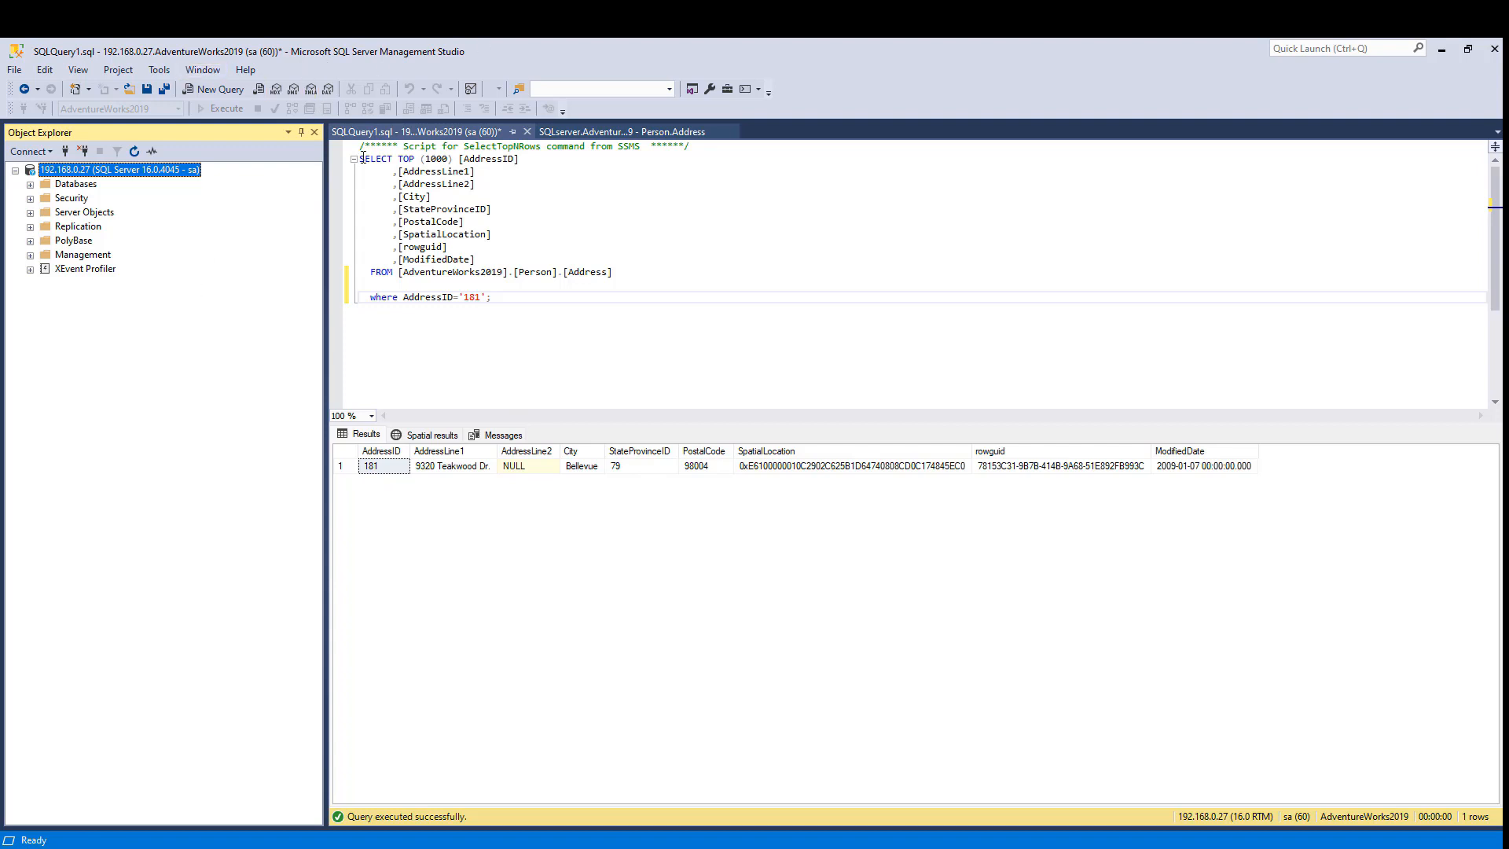
Expand the server's databases, start a full backup of AdventureWorks2019, and remove its existing backup destination
{"action": "left_click", "coordinate": [30, 184]}
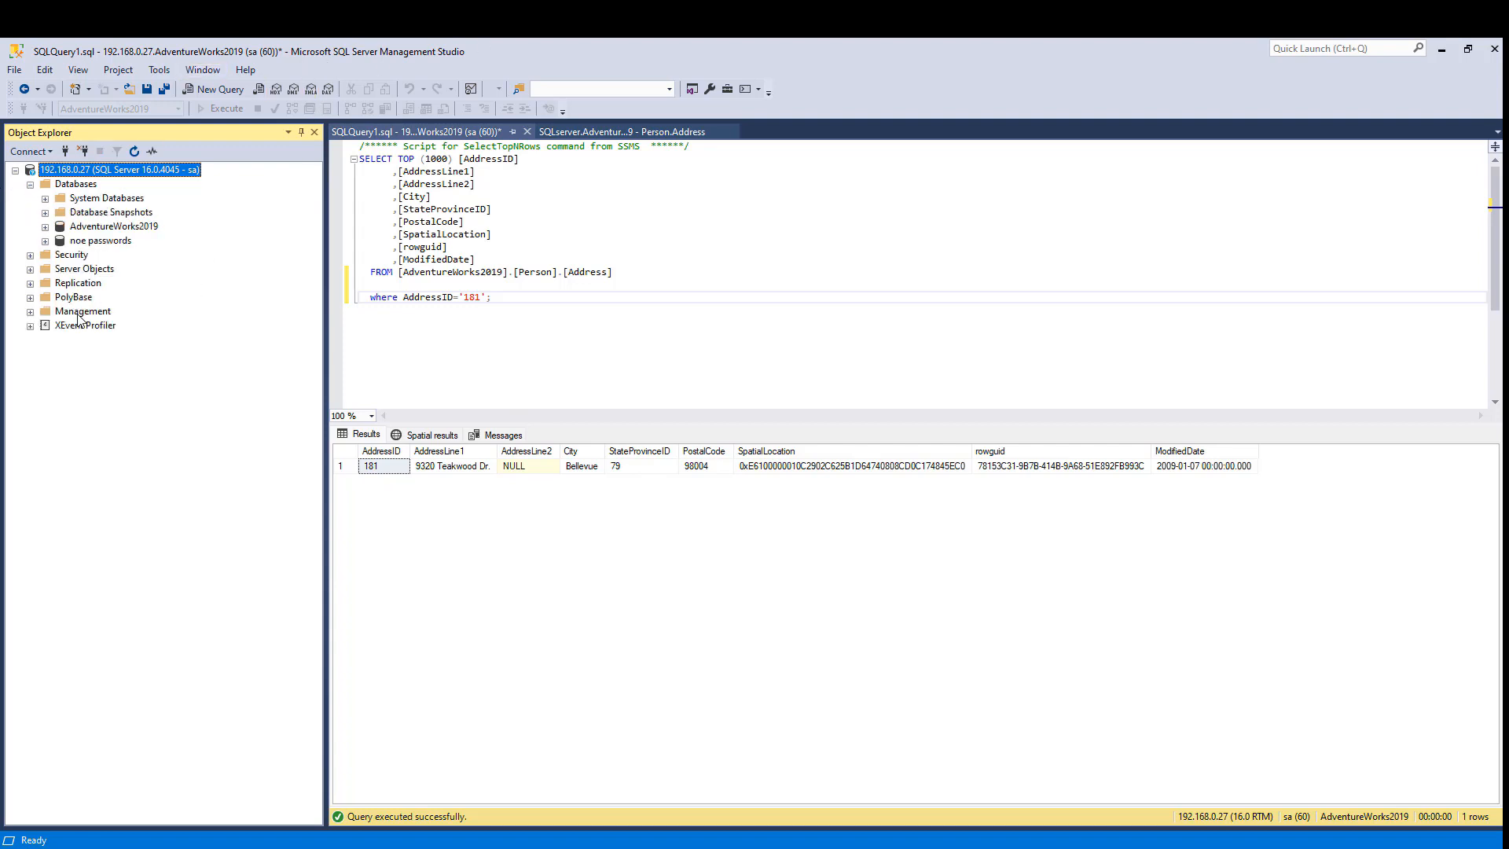
{"action": "left_click", "coordinate": [117, 242]}
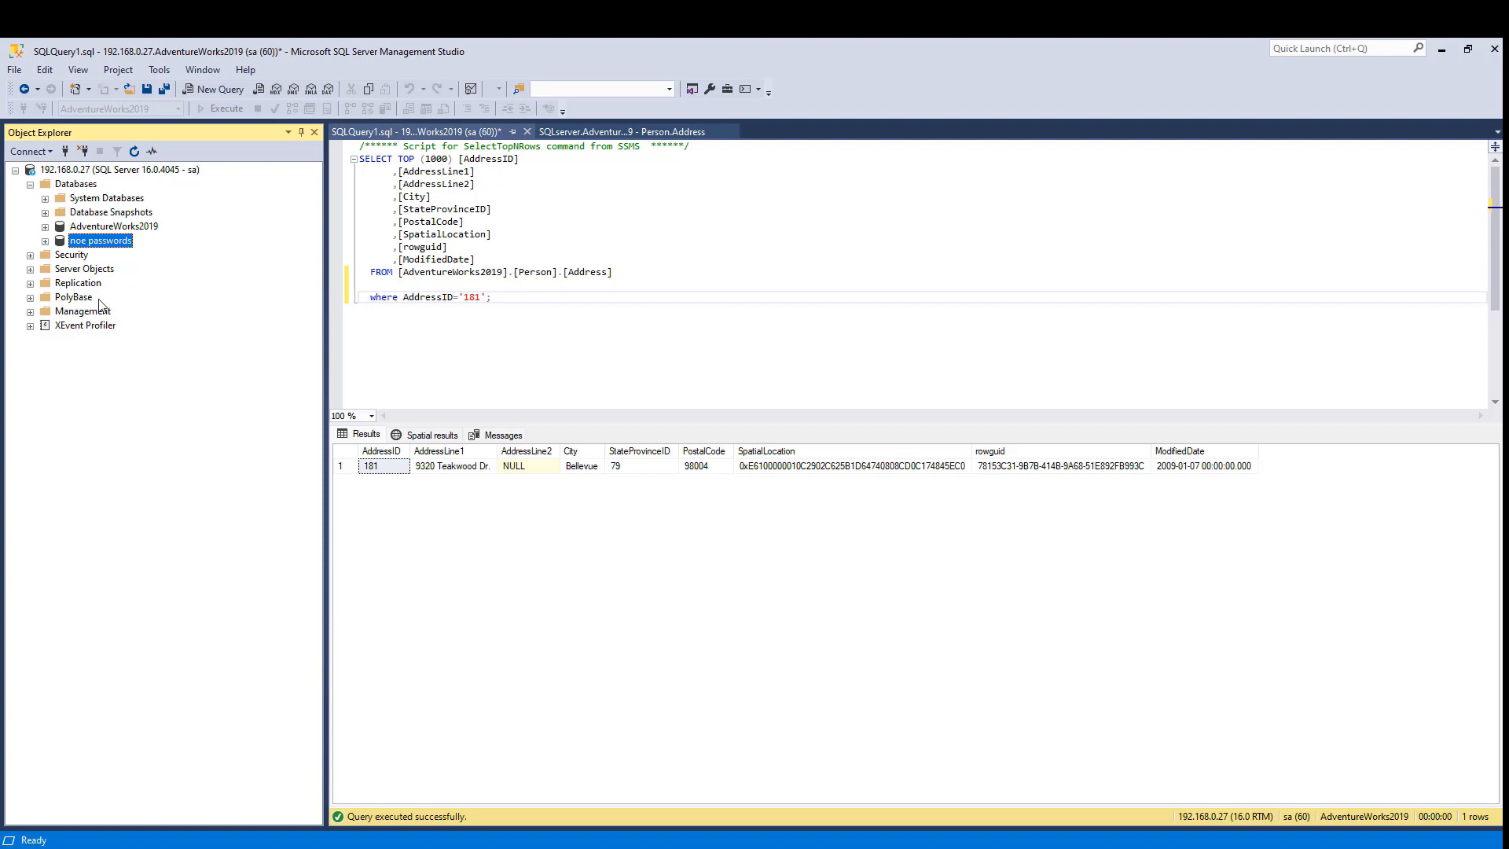
{"action": "left_click", "coordinate": [113, 227]}
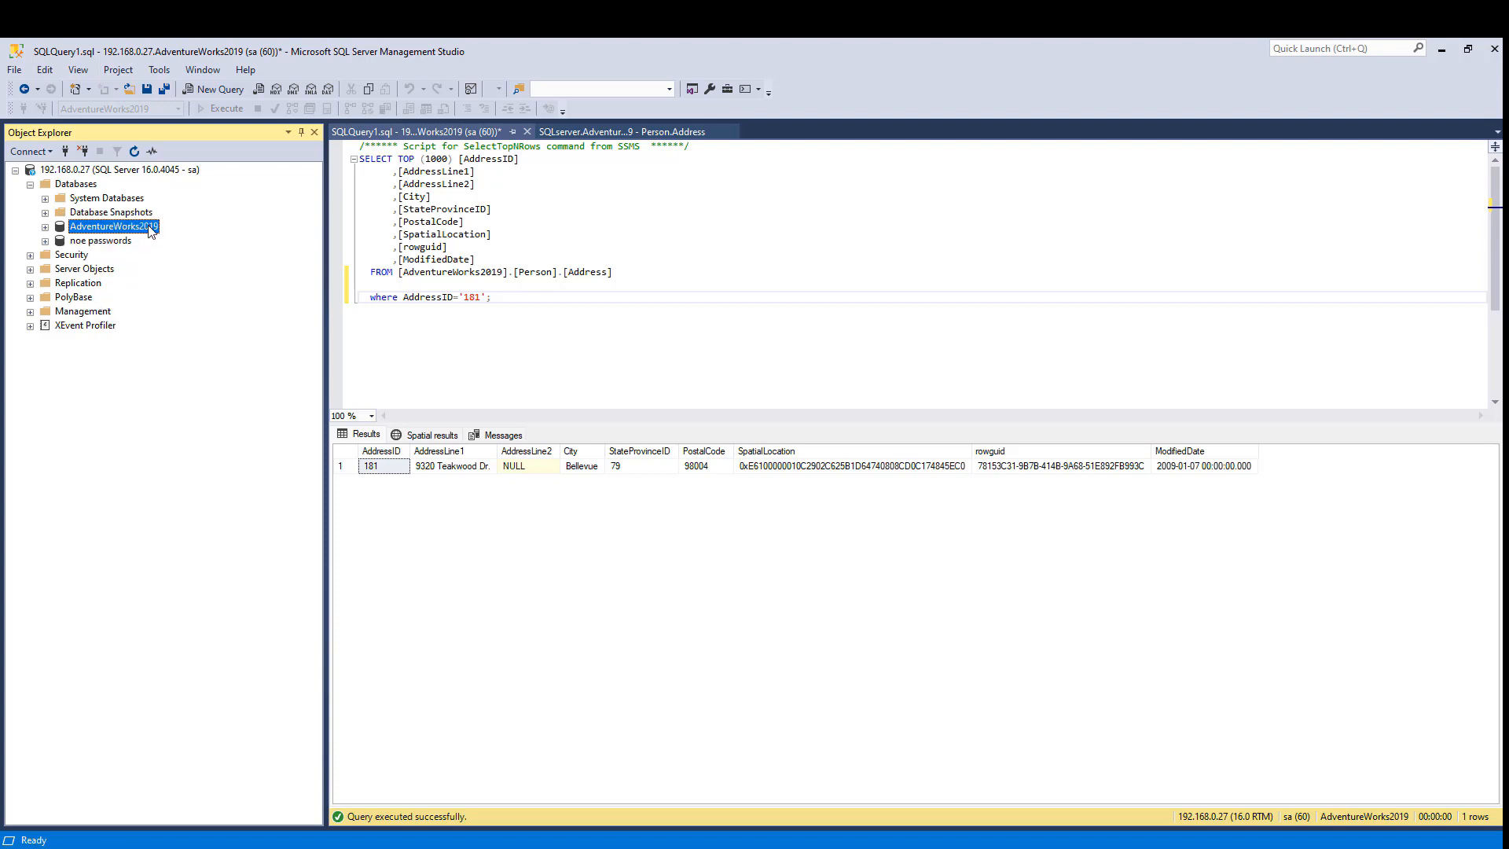
{"action": "right_click", "coordinate": [150, 229]}
{"action": "mouse_move", "coordinate": [205, 295]}
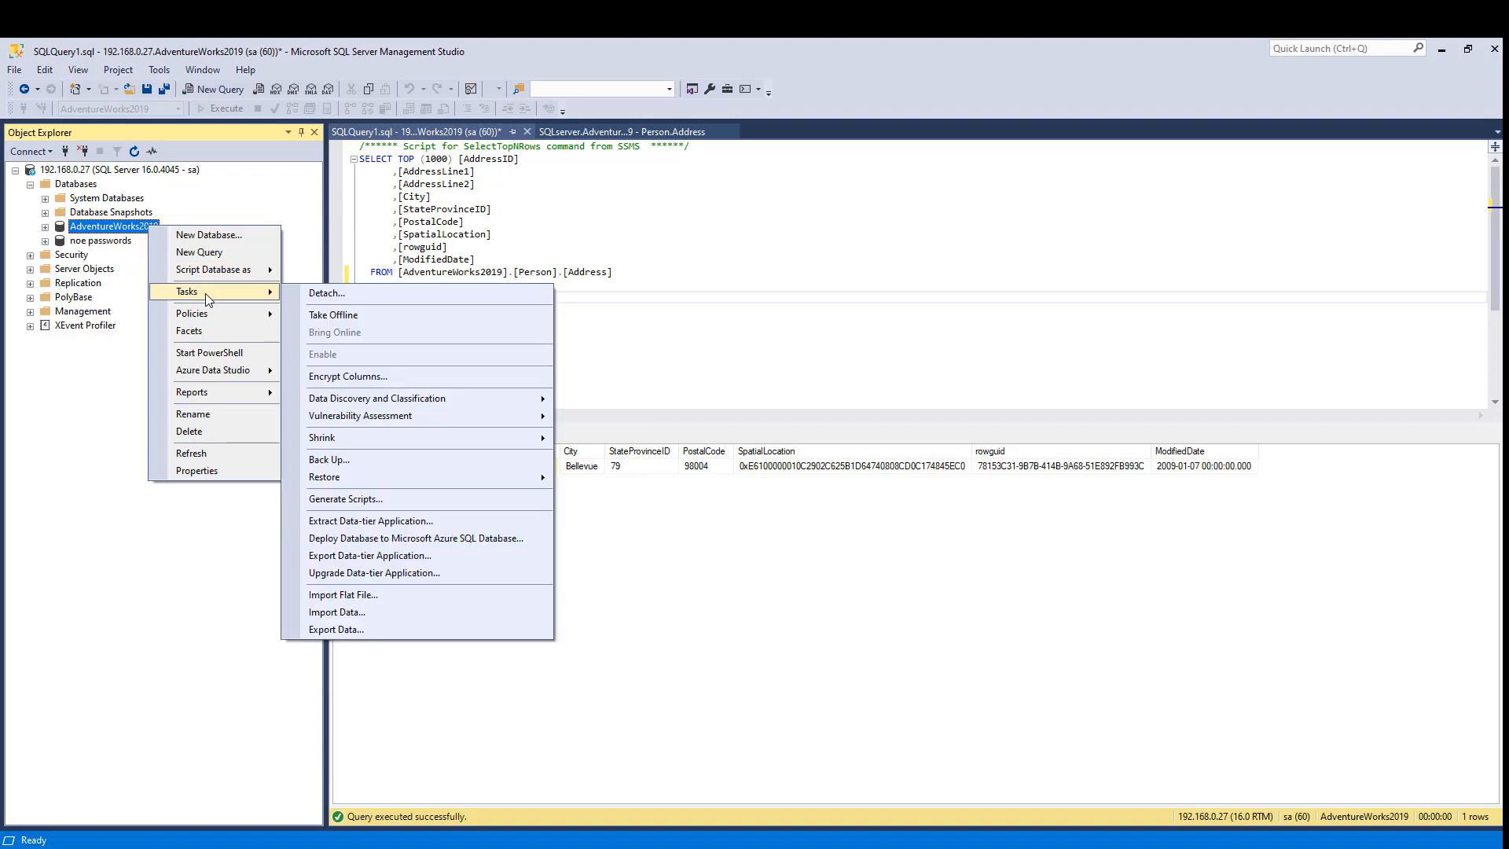
{"action": "left_click", "coordinate": [365, 463]}
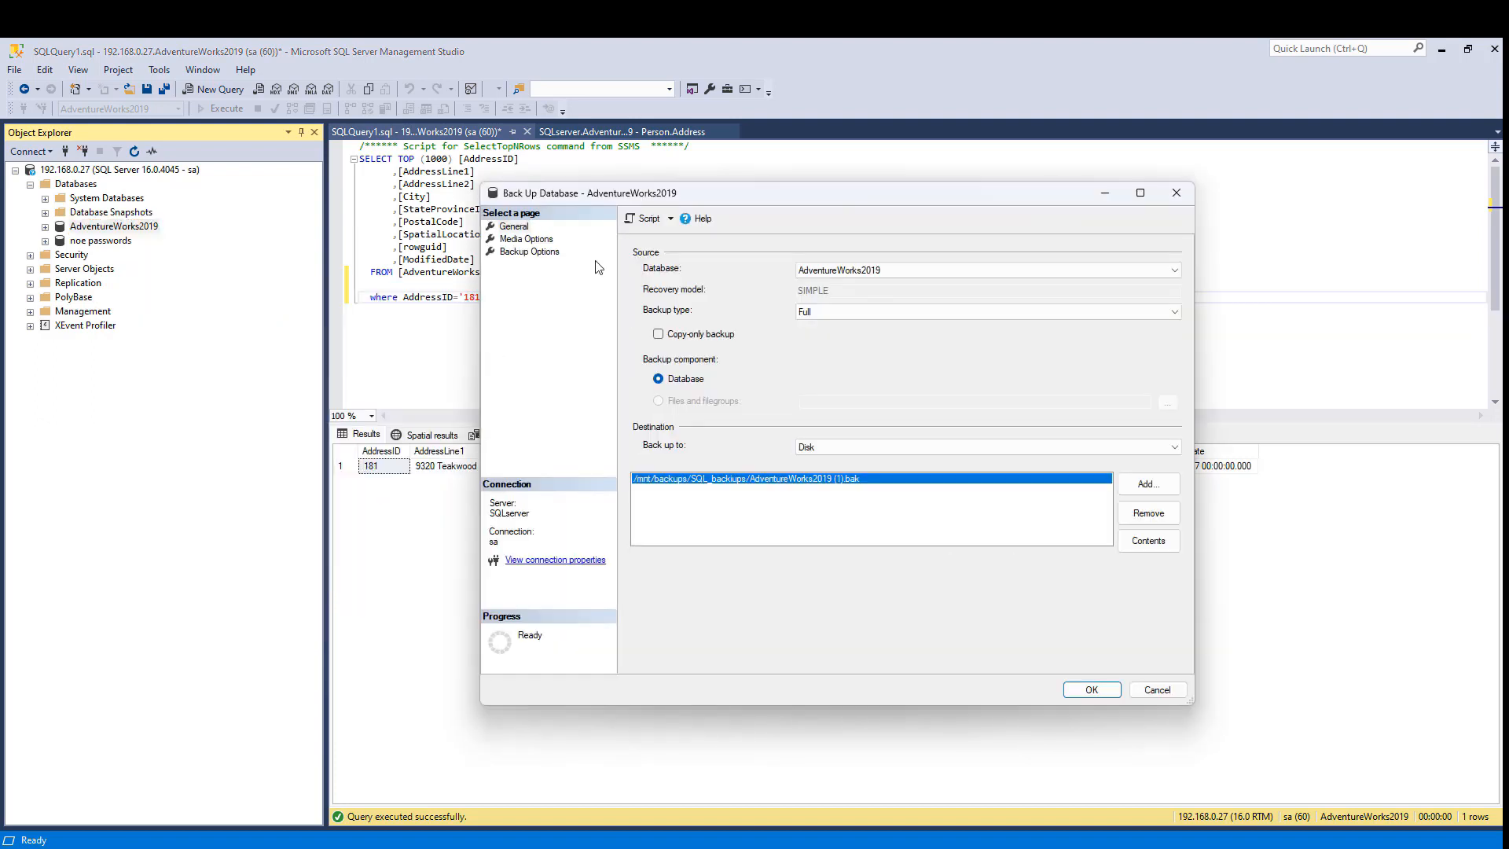
{"action": "left_click", "coordinate": [1148, 510]}
Add a new disk destination for the backup and browse to the /mnt/backups folder
{"action": "left_click", "coordinate": [1148, 486]}
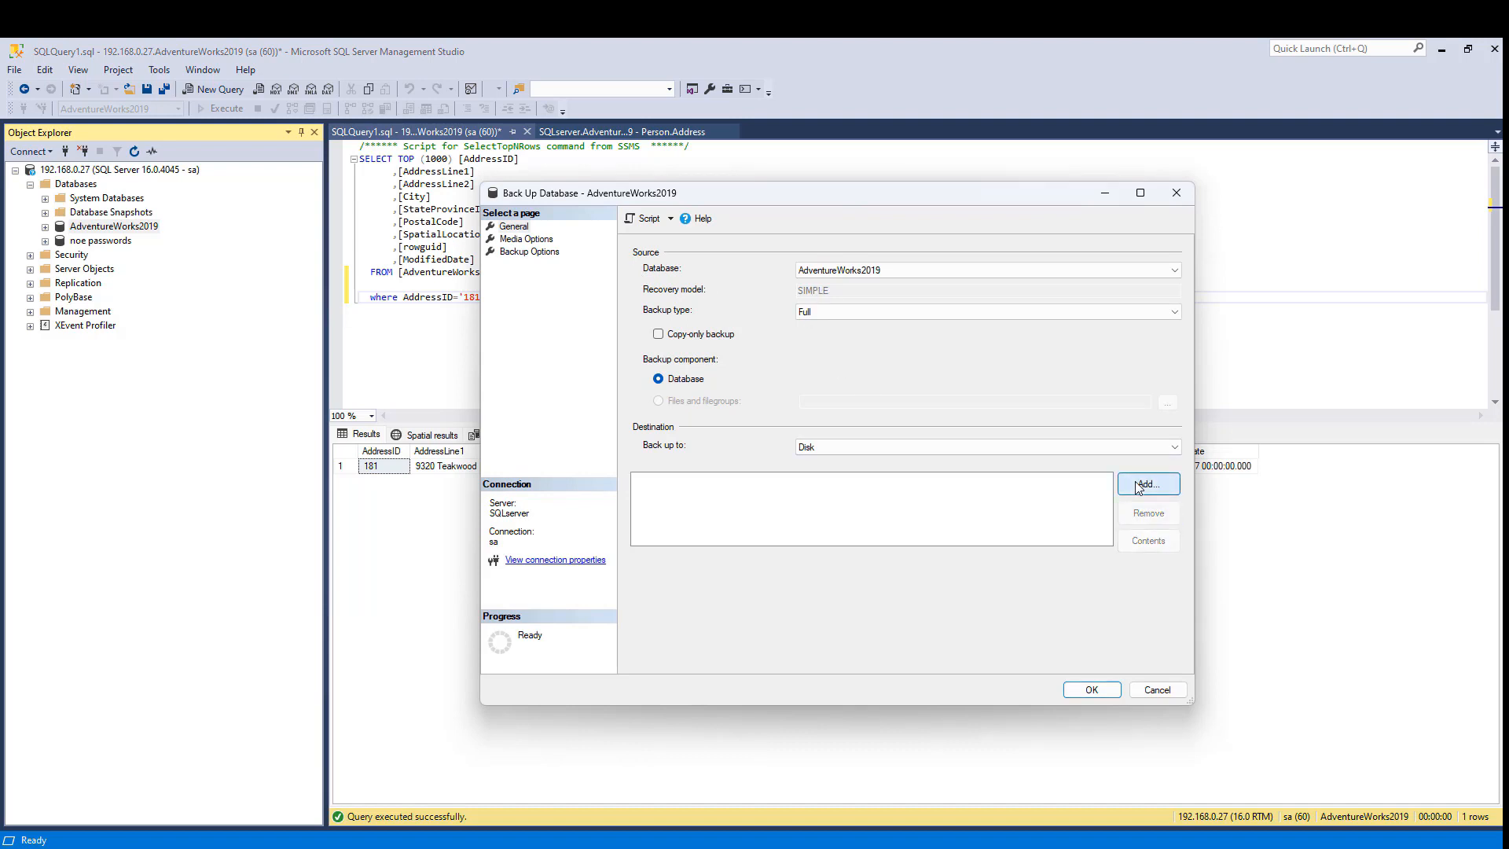
{"action": "left_click", "coordinate": [885, 449]}
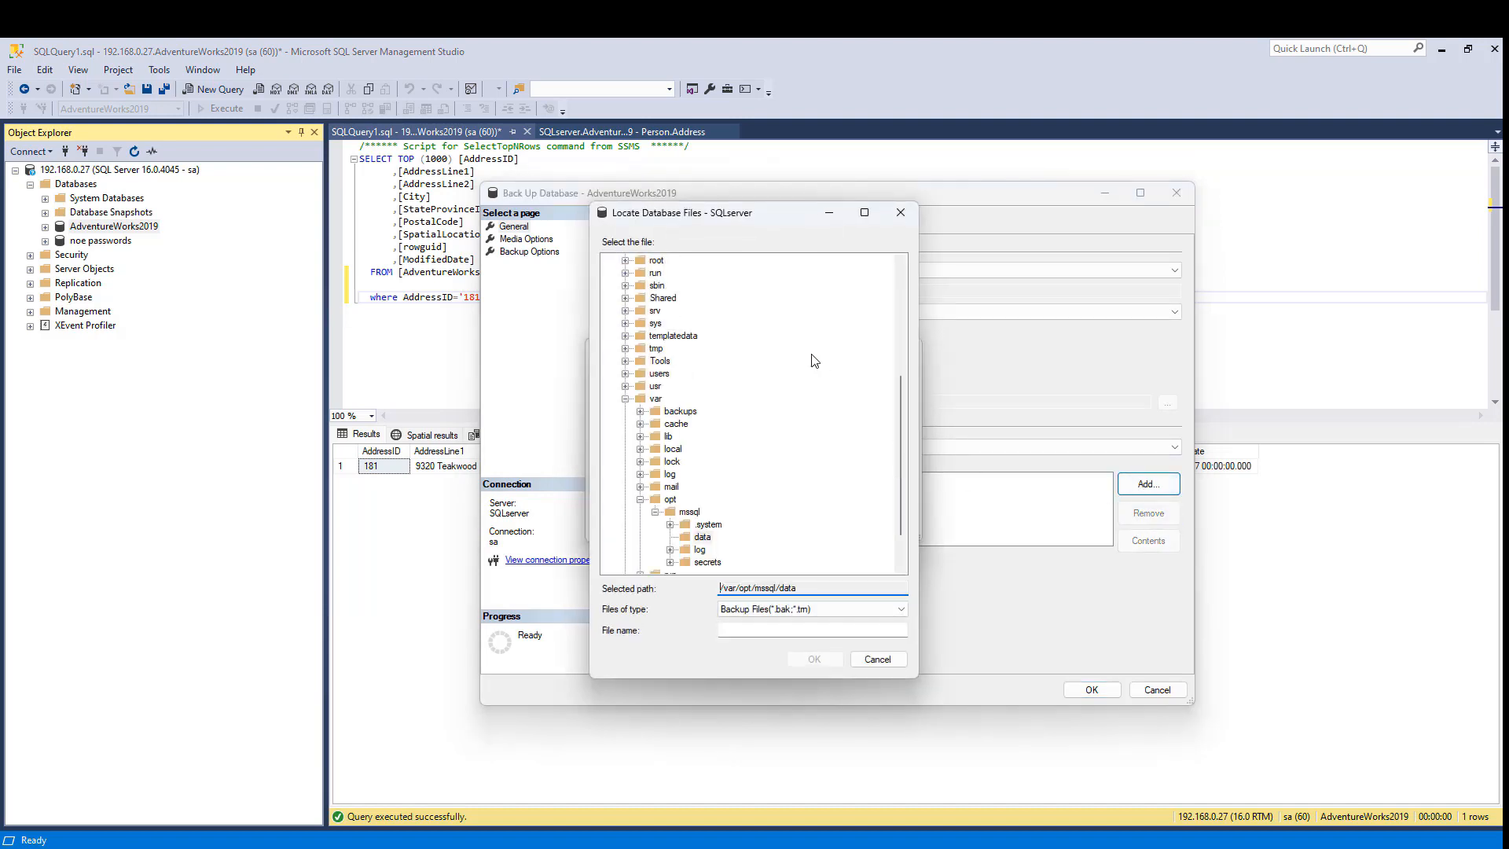
{"action": "scroll", "coordinate": [724, 425], "scroll_direction": "up", "scroll_amount": 5}
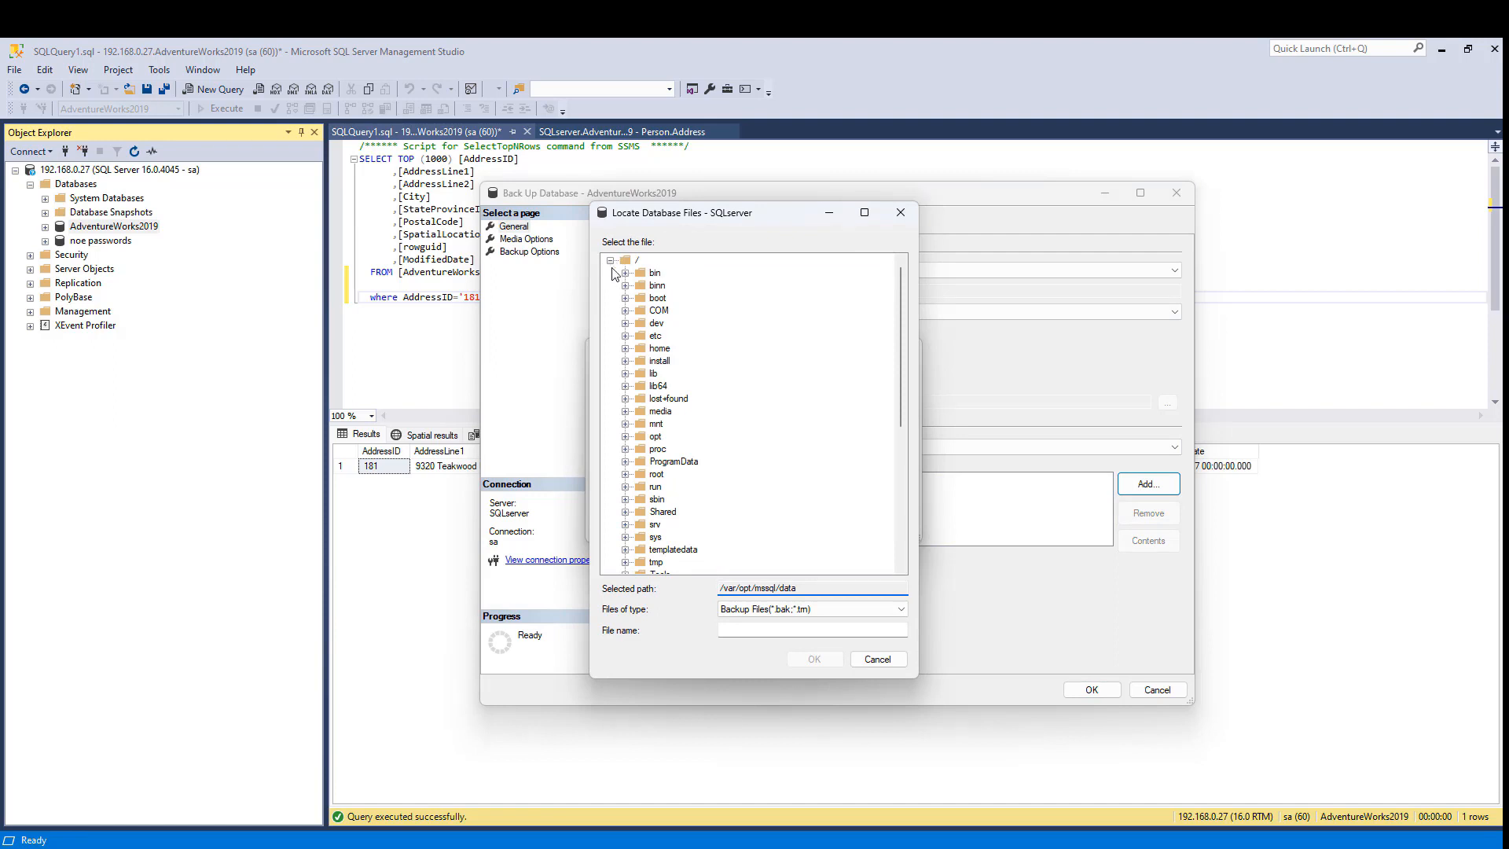
{"action": "left_click", "coordinate": [611, 261]}
{"action": "left_click", "coordinate": [610, 261]}
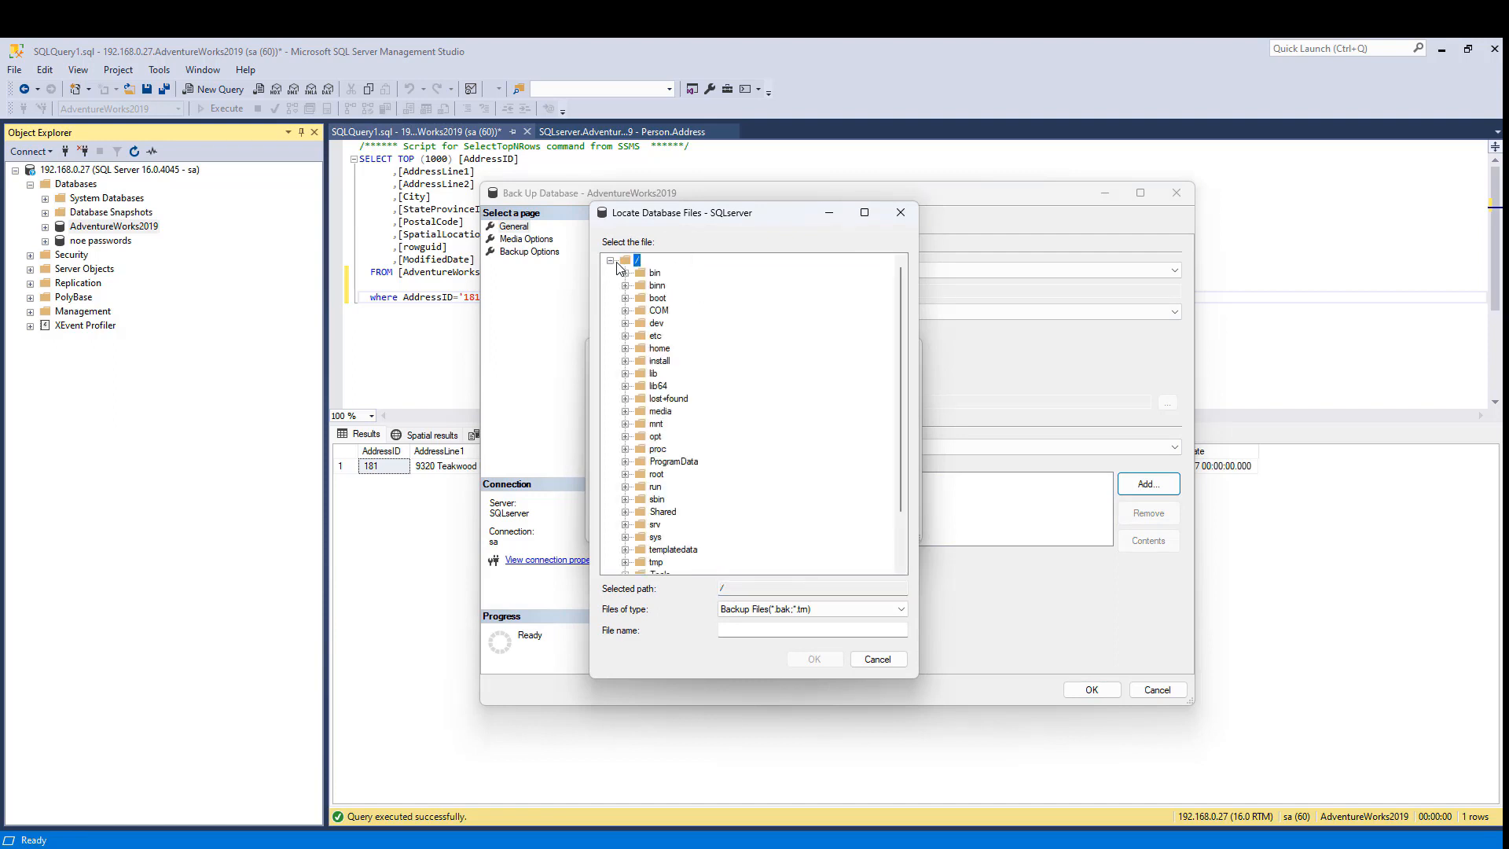
{"action": "left_click", "coordinate": [625, 425]}
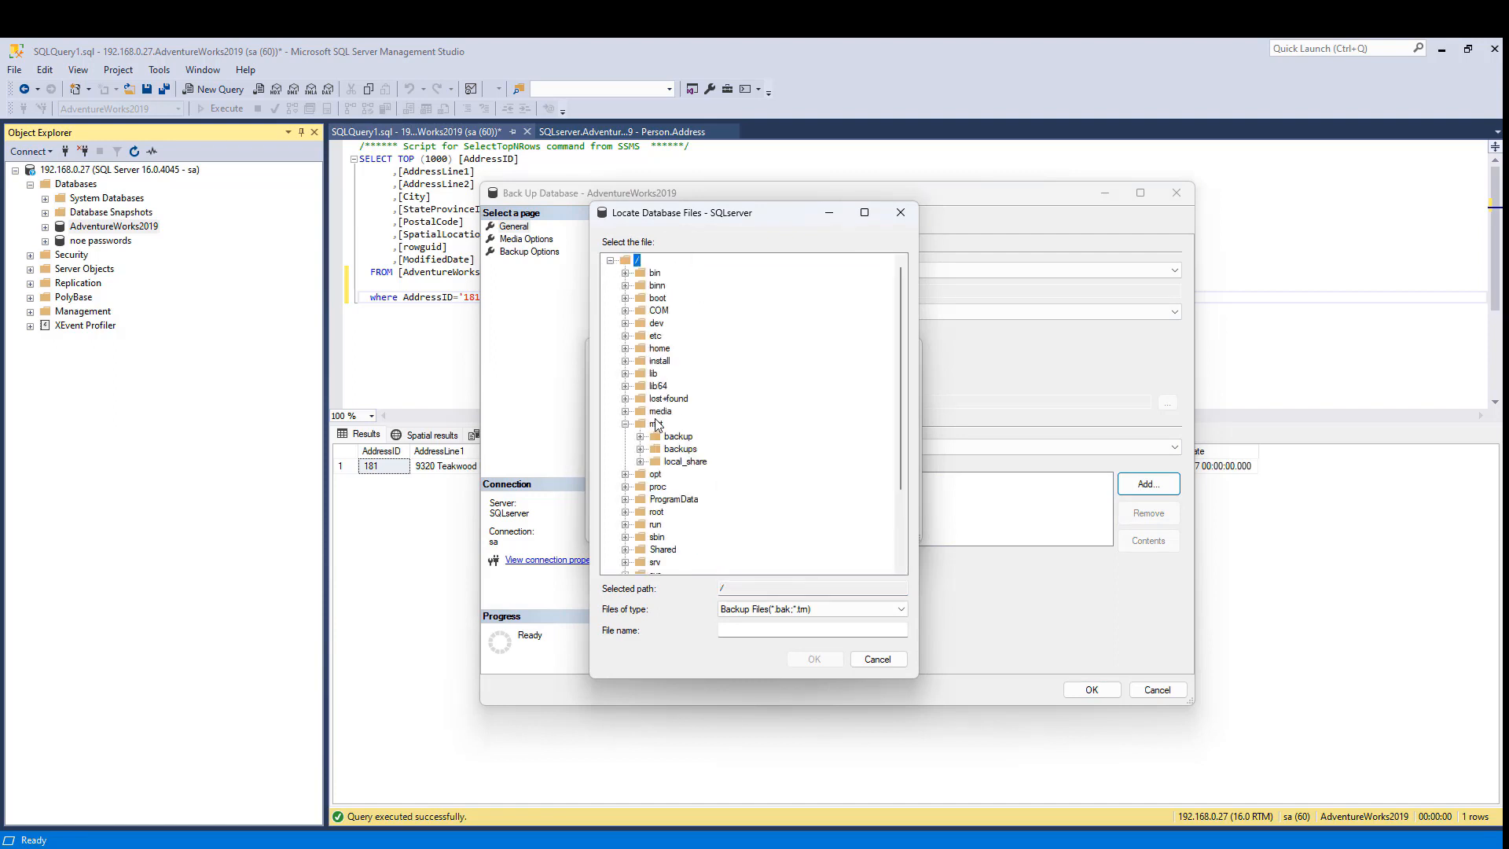
{"action": "left_click", "coordinate": [642, 449]}
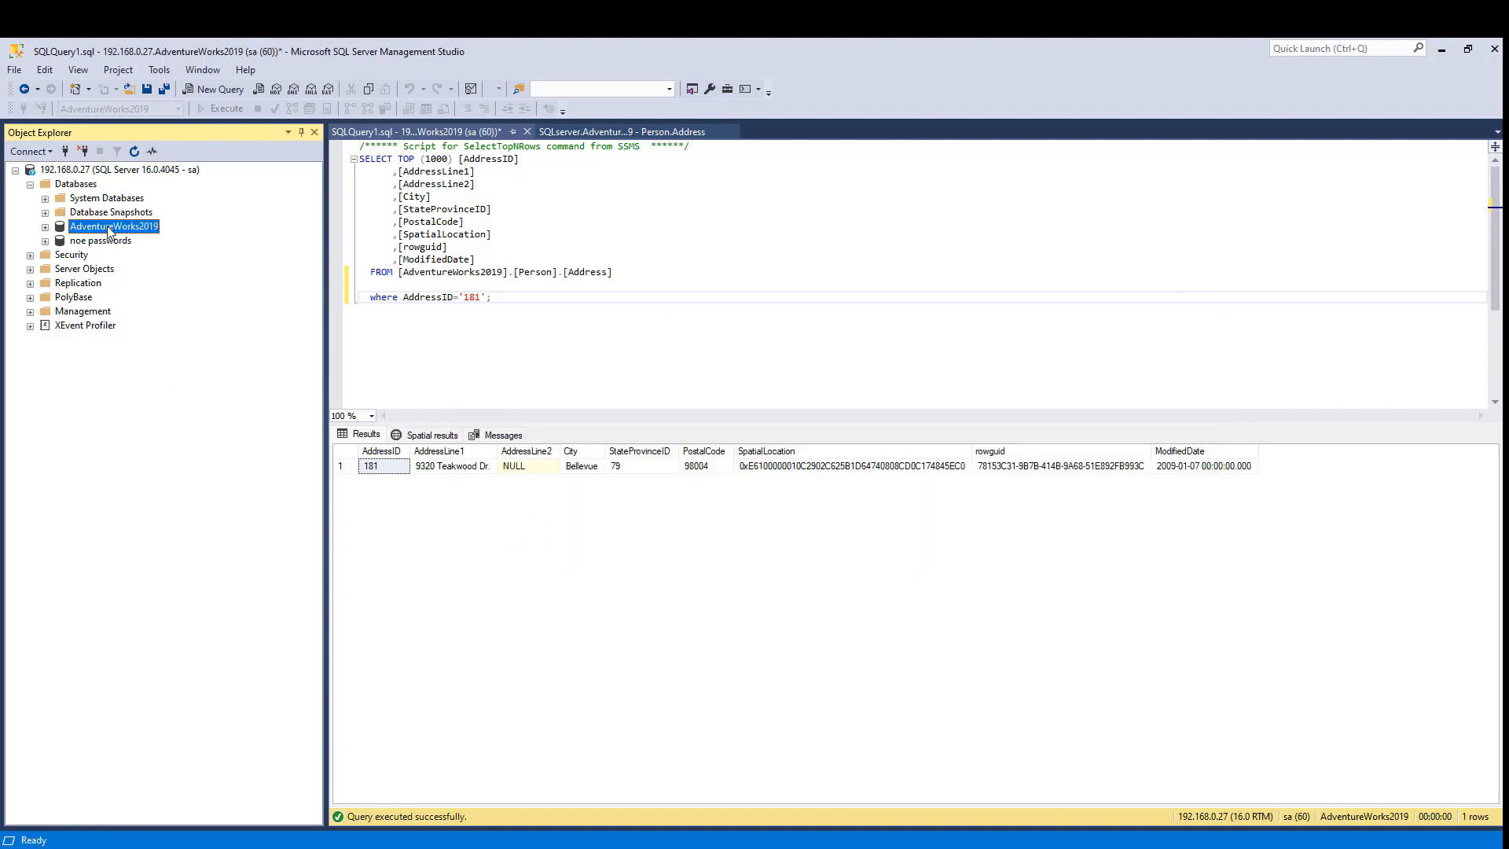
Copy the AdventureWorks2019 database name from the server tree and return to the backup file location dialog
{"action": "left_click", "coordinate": [110, 229]}
{"action": "key", "text": "ctrl+c"}
{"action": "right_click", "coordinate": [110, 229]}
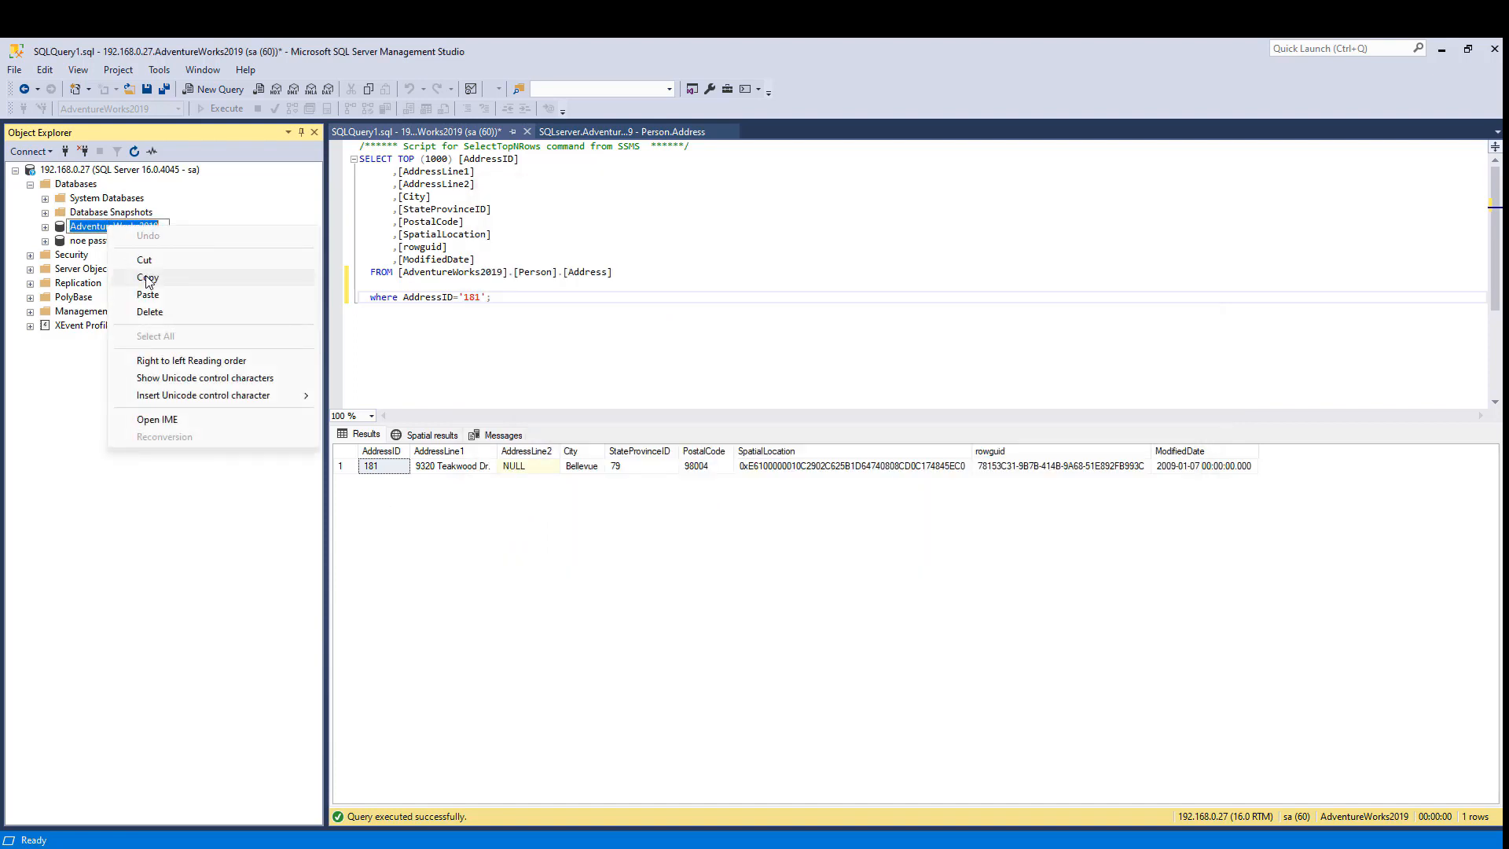
{"action": "left_click", "coordinate": [146, 277]}
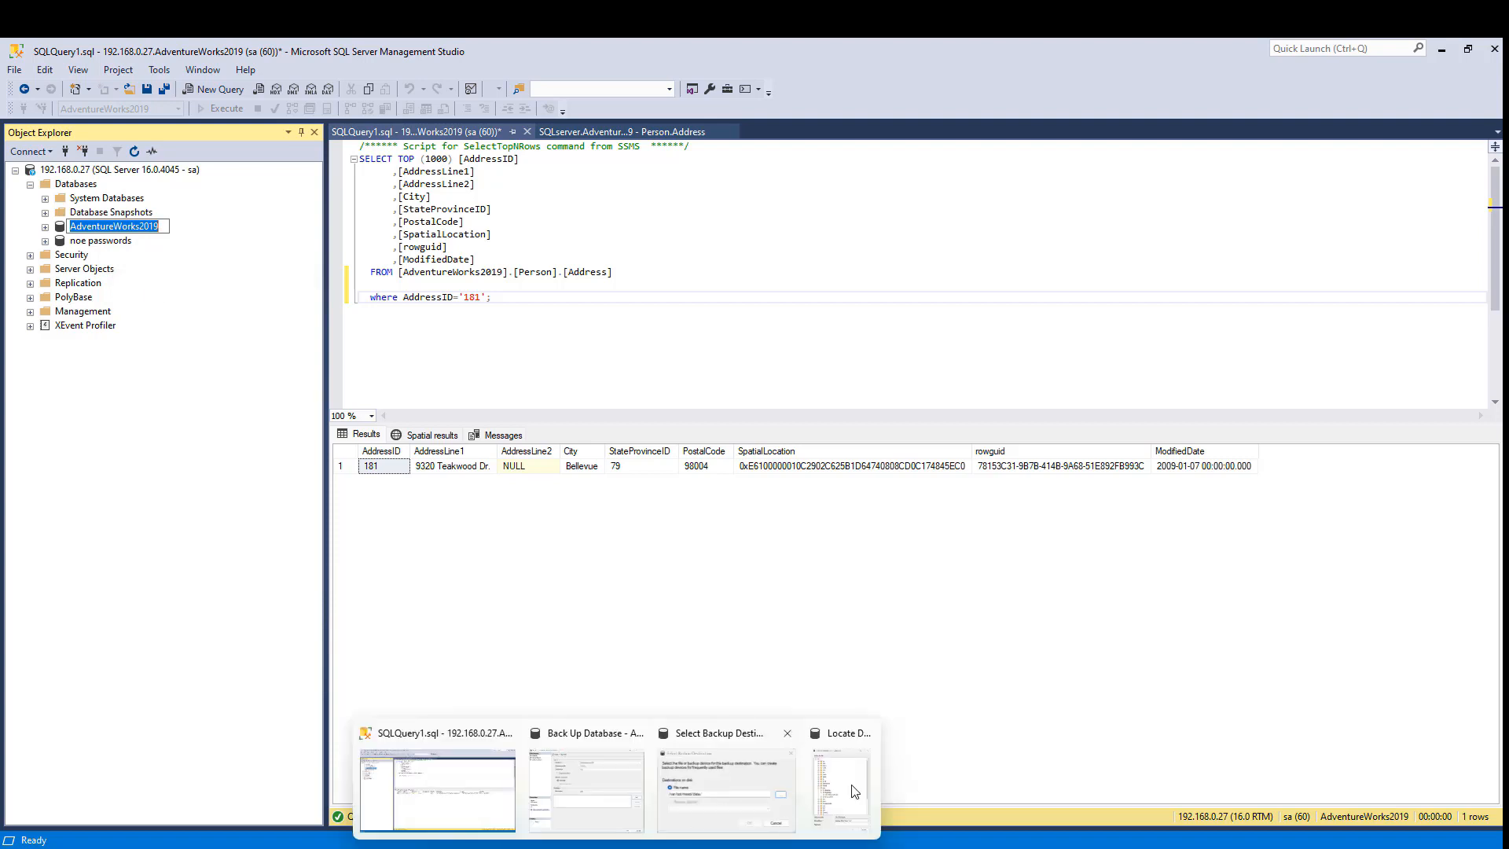
{"action": "left_click", "coordinate": [854, 788]}
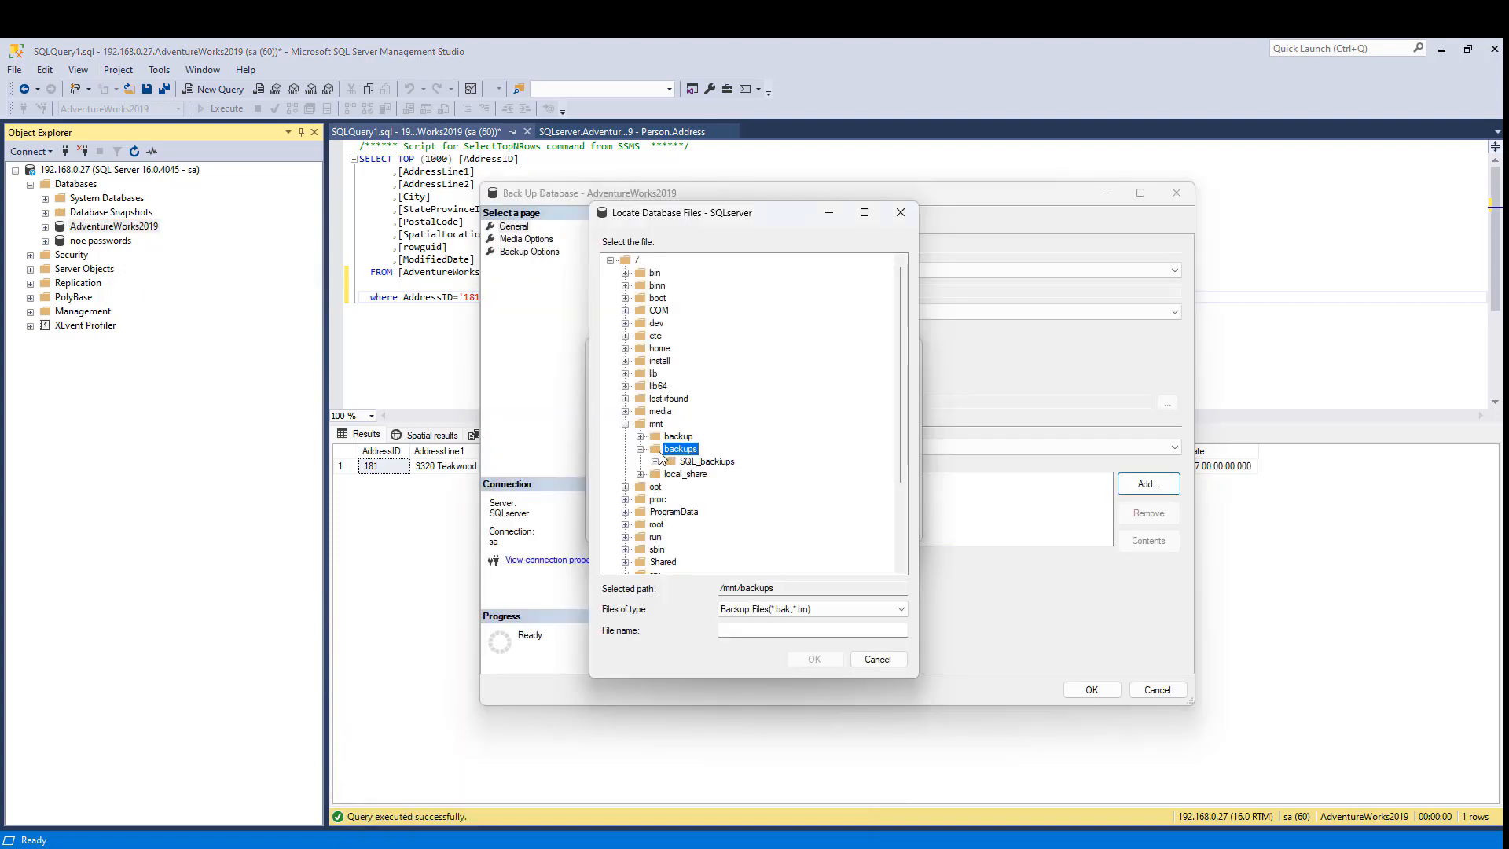
Set AdventureWorks2019copy.bak in /mnt/backups as the backup destination and run the backup
{"action": "left_click", "coordinate": [812, 632]}
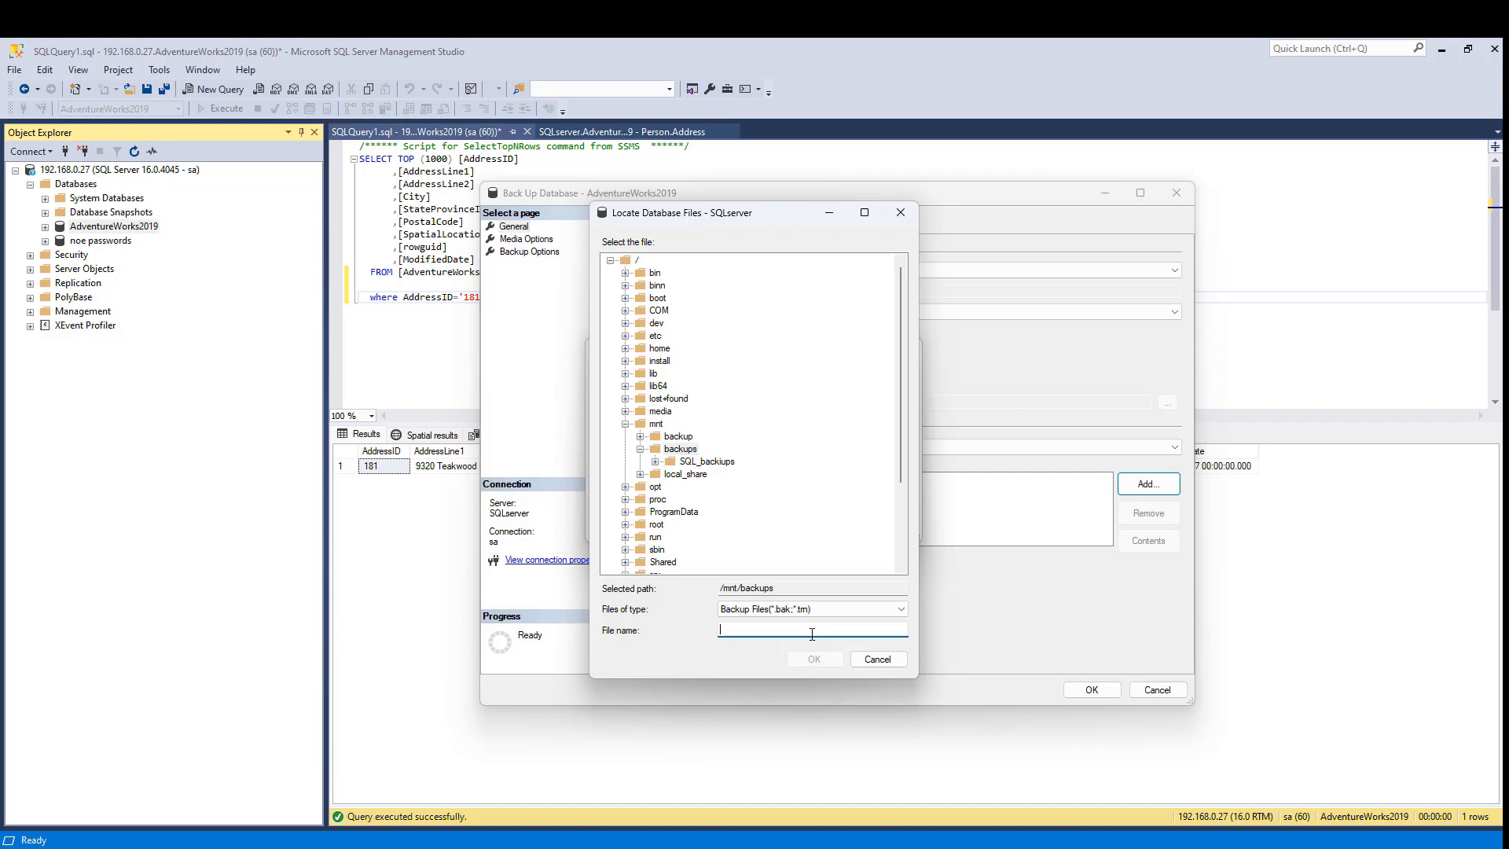
{"action": "key", "text": "ctrl+v"}
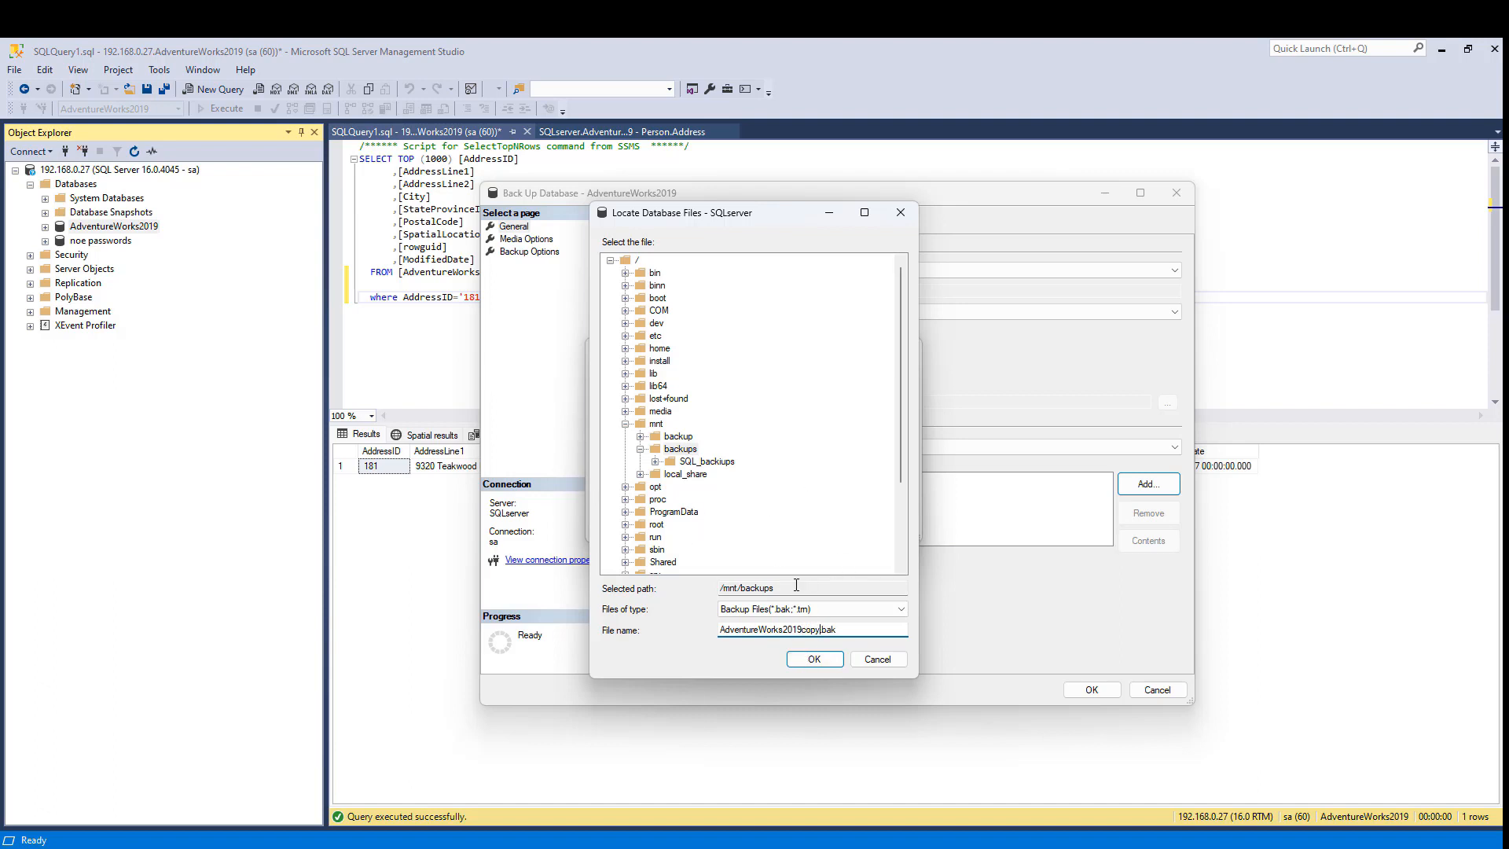
{"action": "left_click", "coordinate": [815, 662]}
{"action": "left_click", "coordinate": [814, 660]}
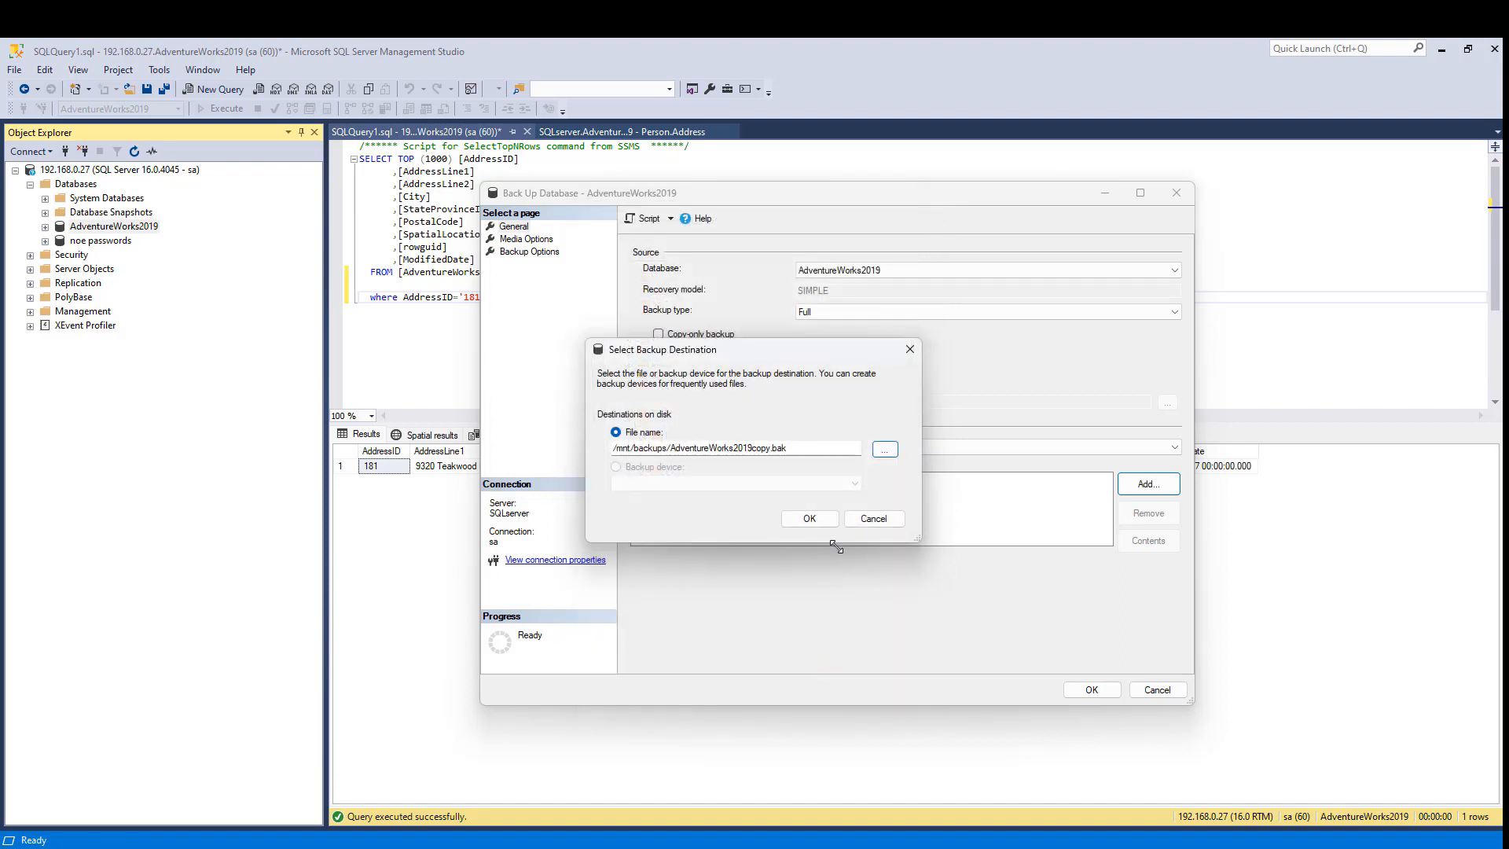
{"action": "left_click", "coordinate": [824, 523]}
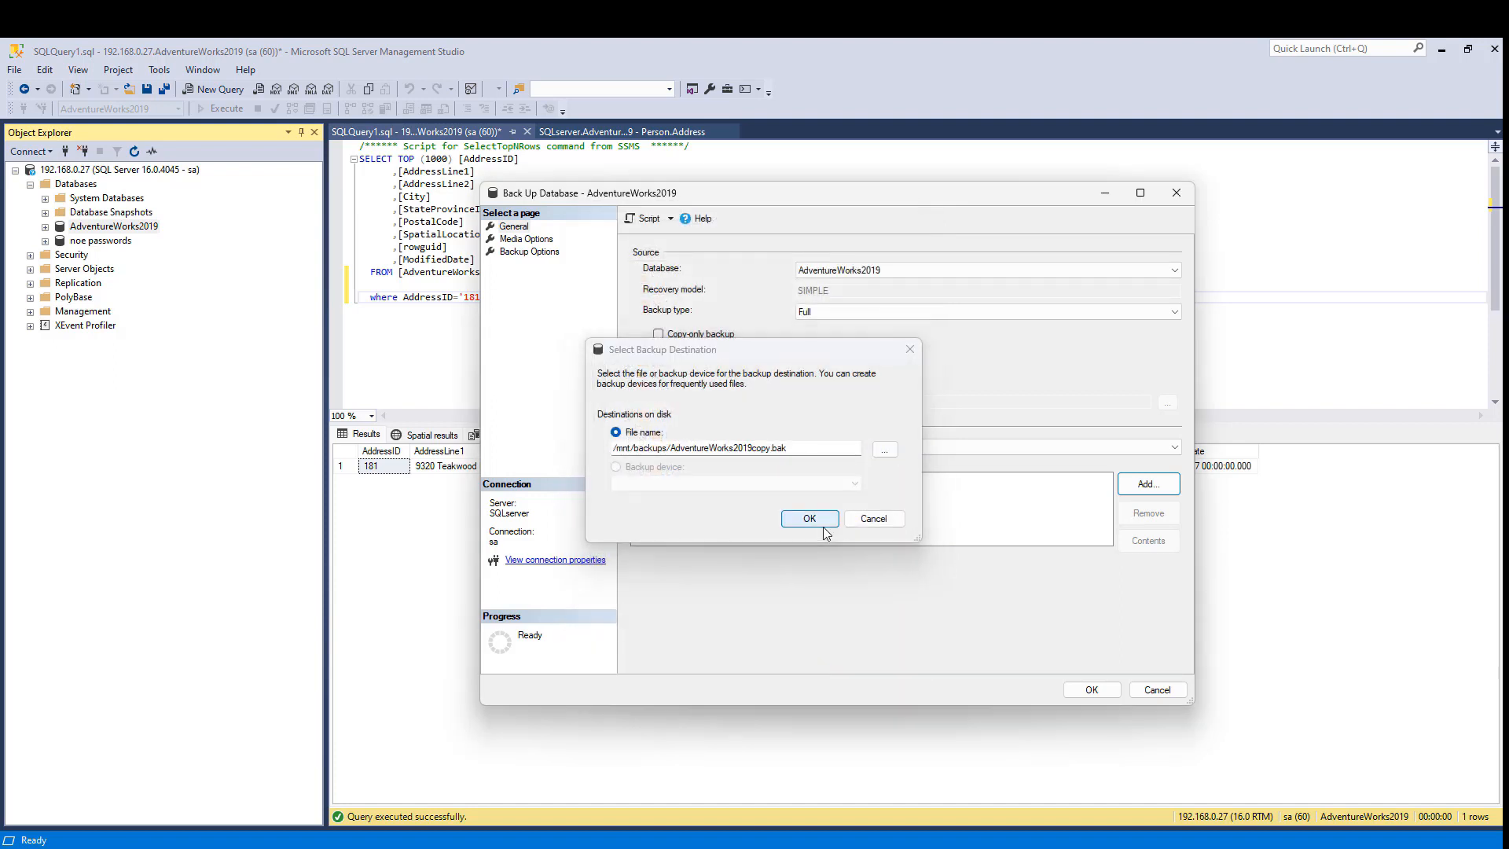
{"action": "left_click", "coordinate": [1092, 690]}
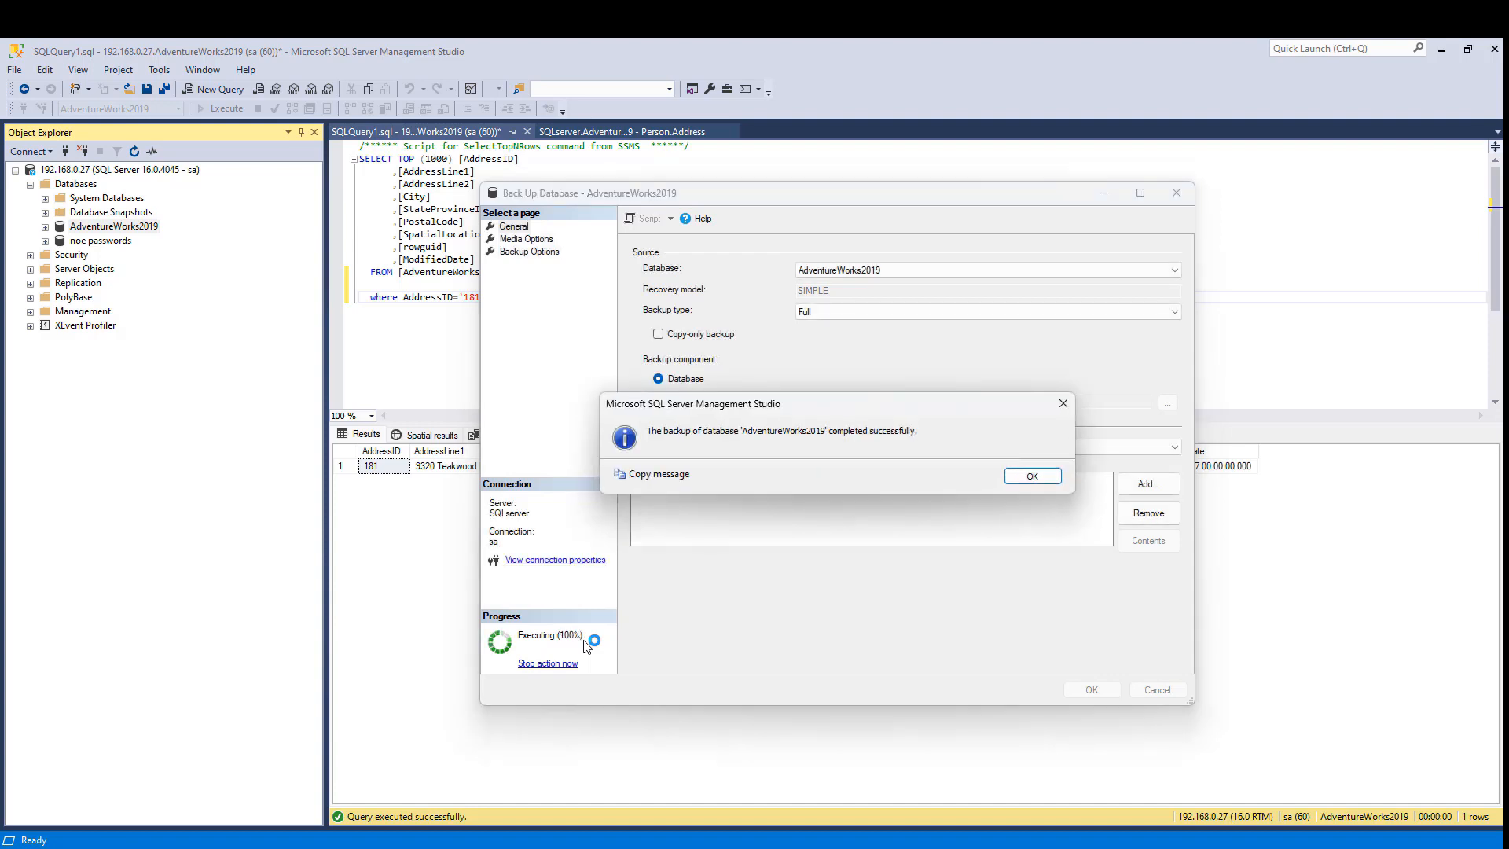
{"action": "left_click", "coordinate": [1031, 476]}
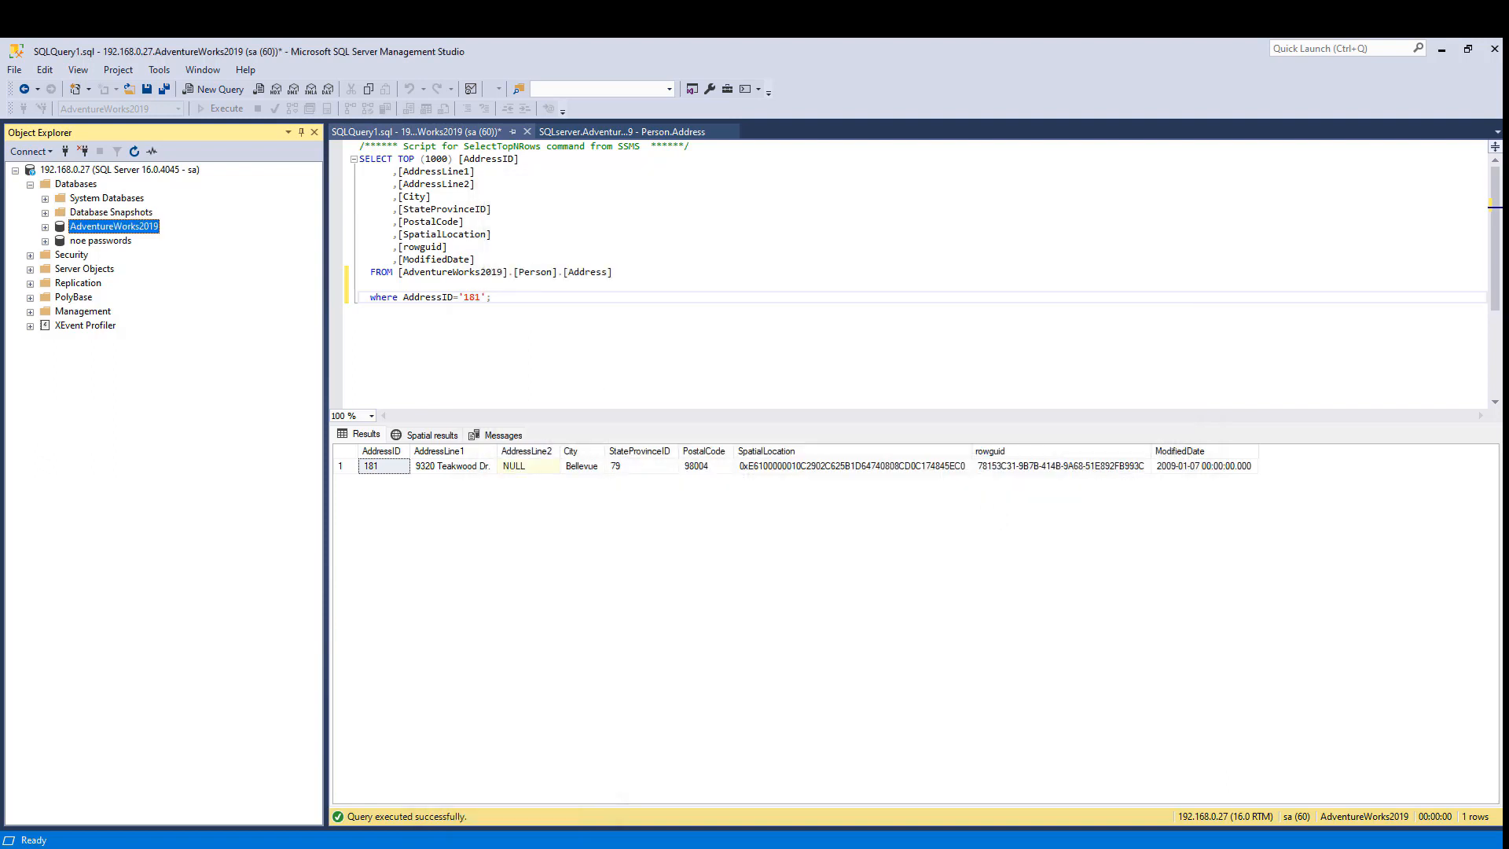
Switch to File Explorer and move AdventureWorks2019copy.bak from the Backups share into its SQL_backiups subfolder, accepting the security warning
{"action": "left_click", "coordinate": [478, 847]}
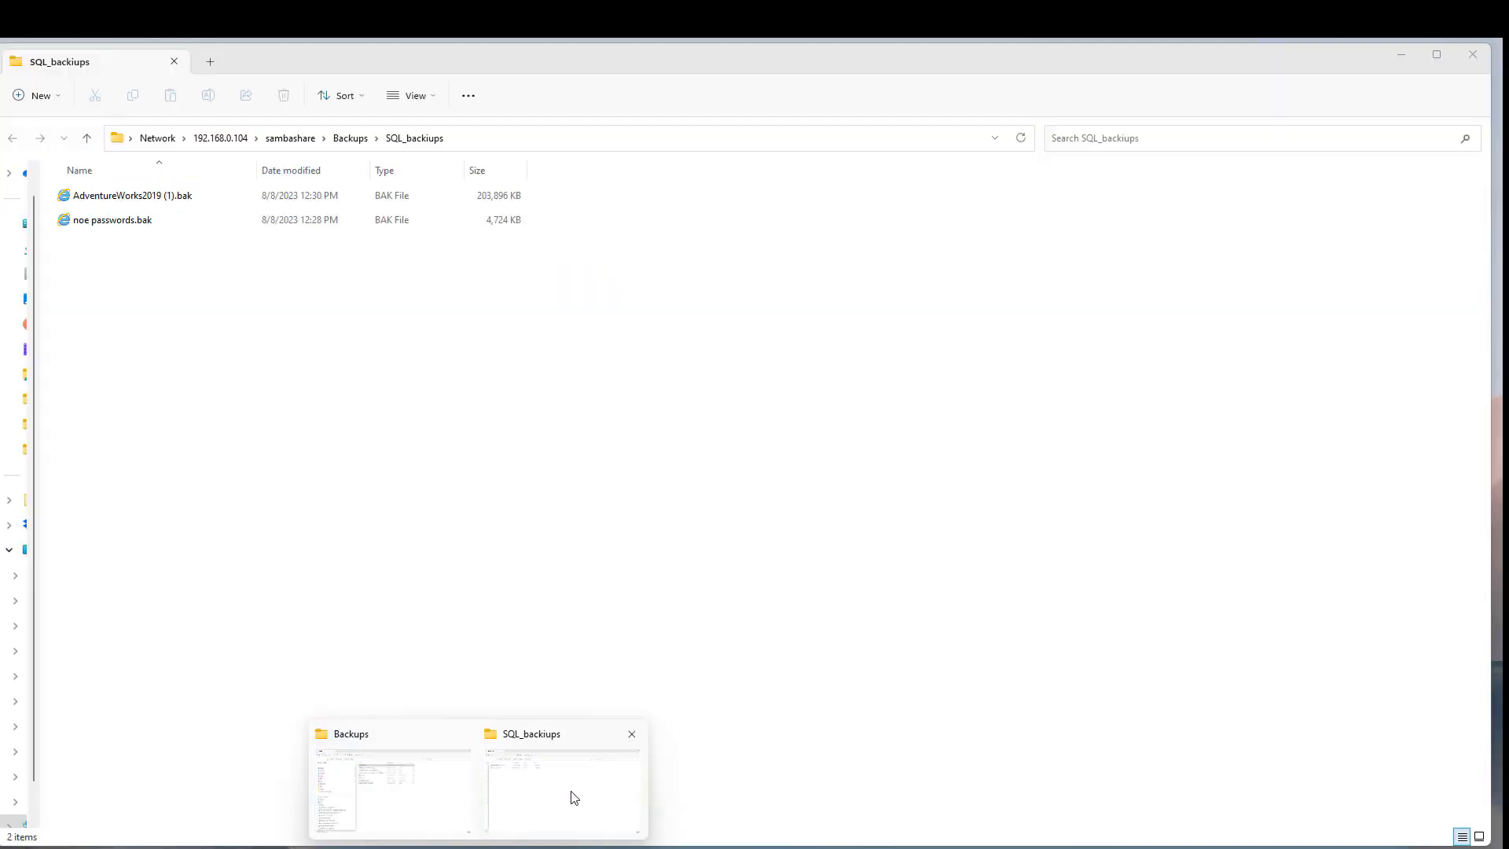
{"action": "left_click", "coordinate": [571, 794]}
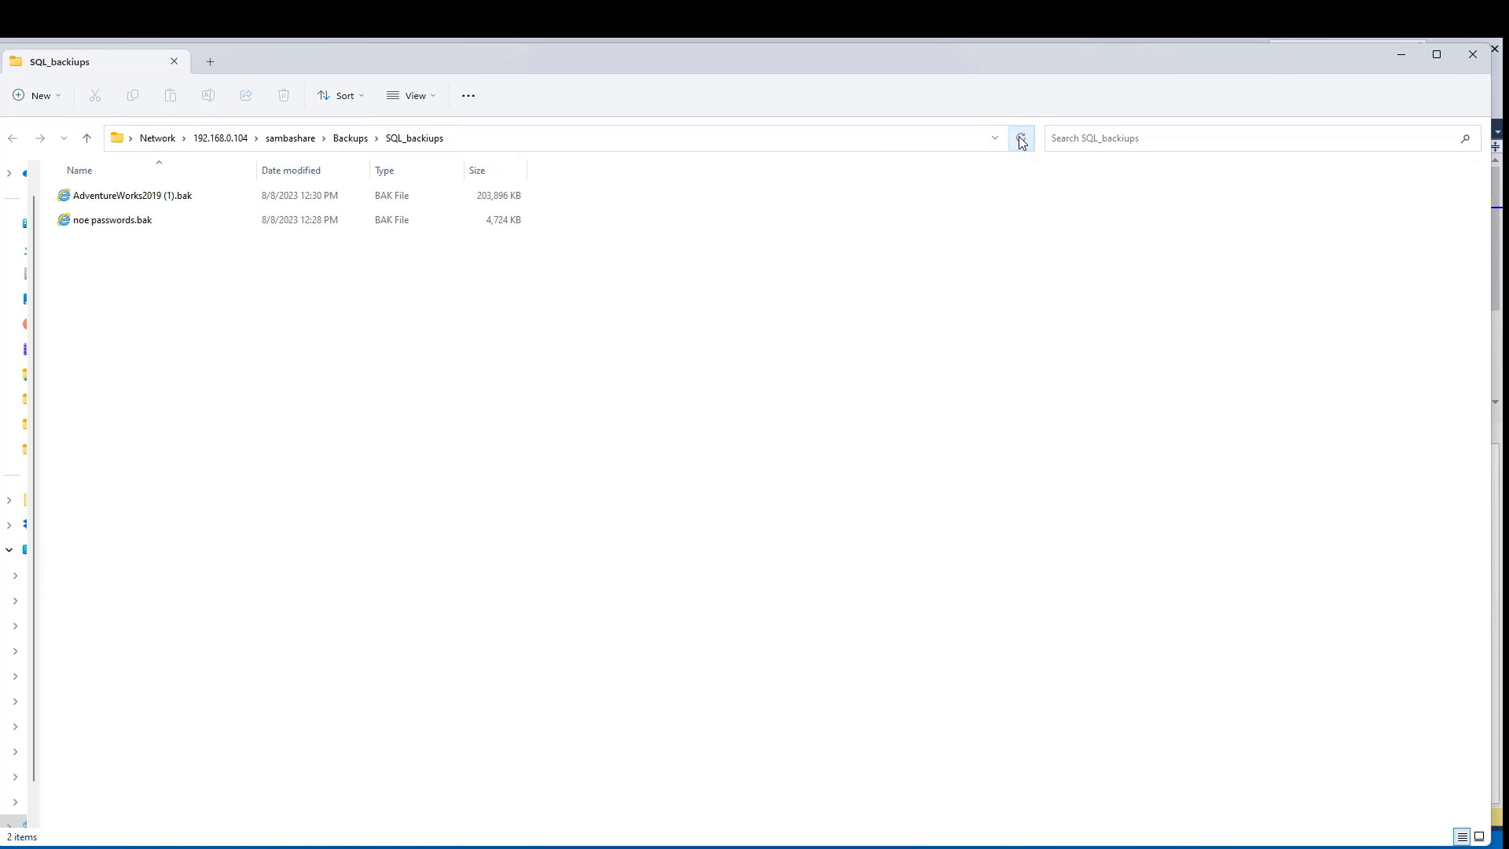
{"action": "left_click", "coordinate": [354, 140]}
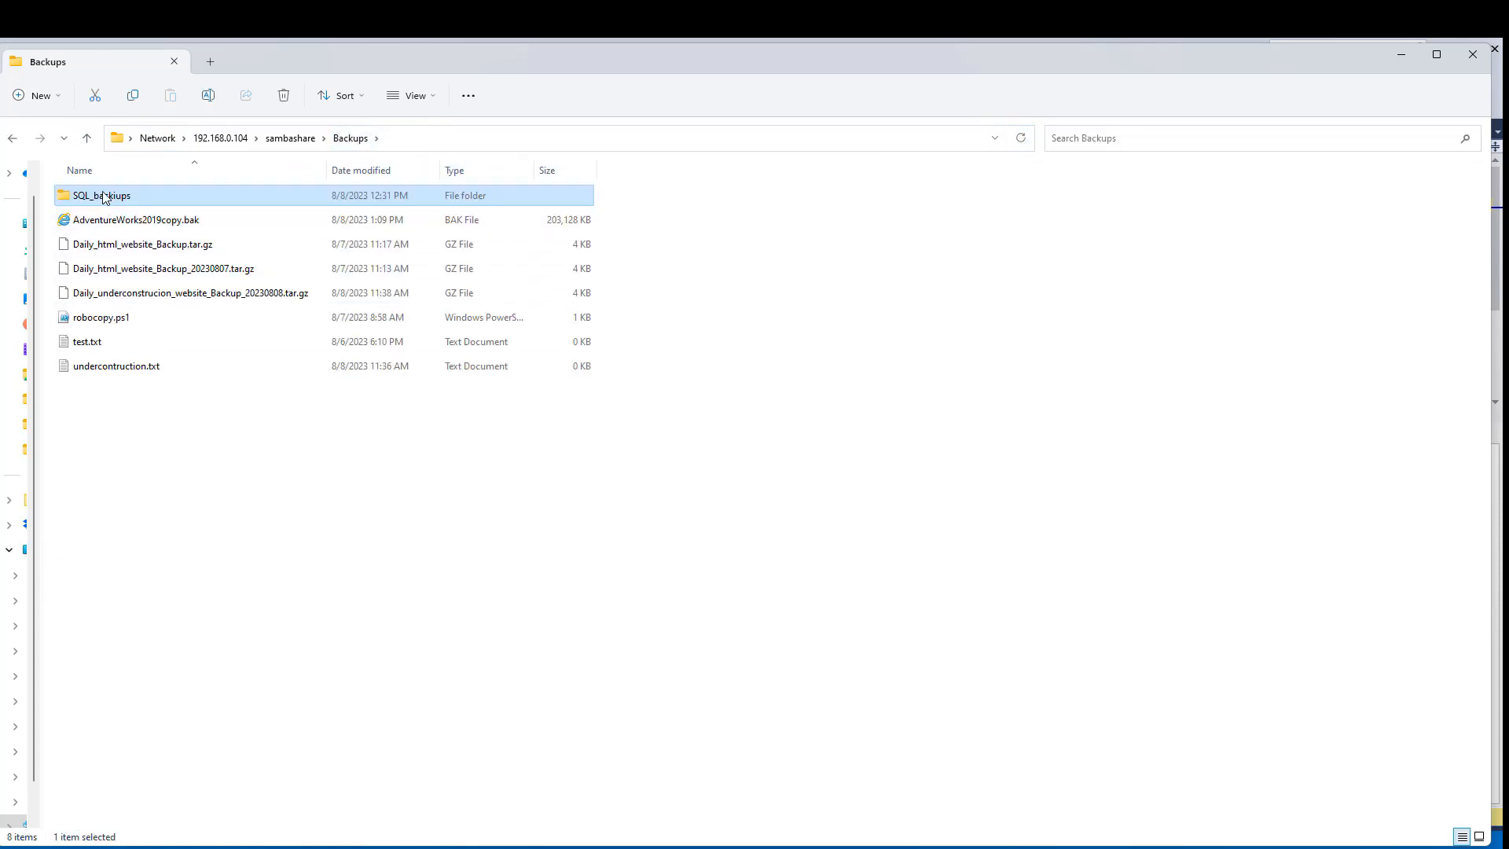
{"action": "left_click", "coordinate": [110, 219]}
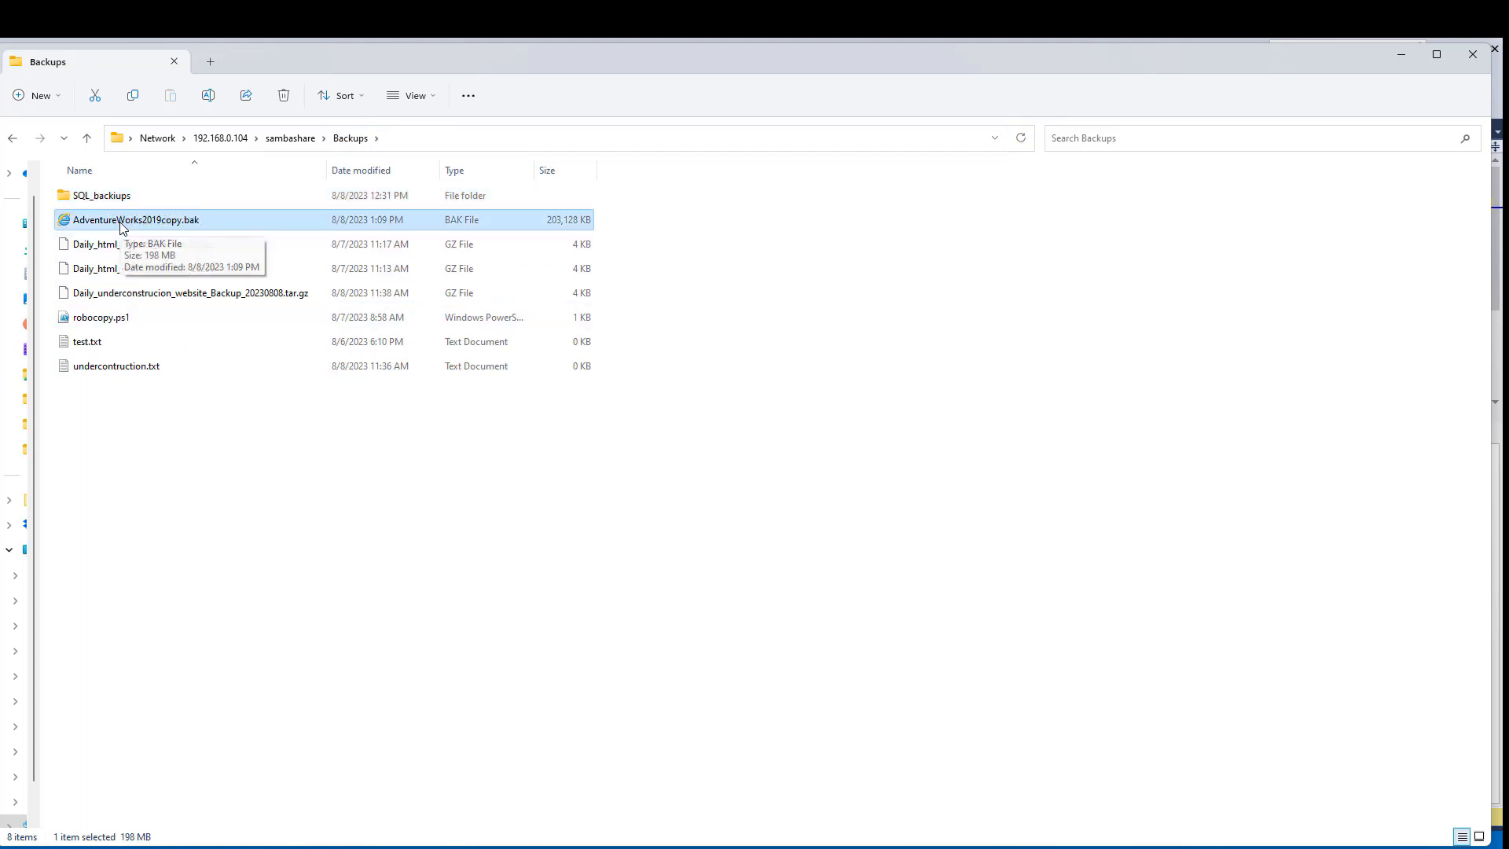
{"action": "left_click_drag", "start_coordinate": [177, 233], "coordinate": [136, 195]}
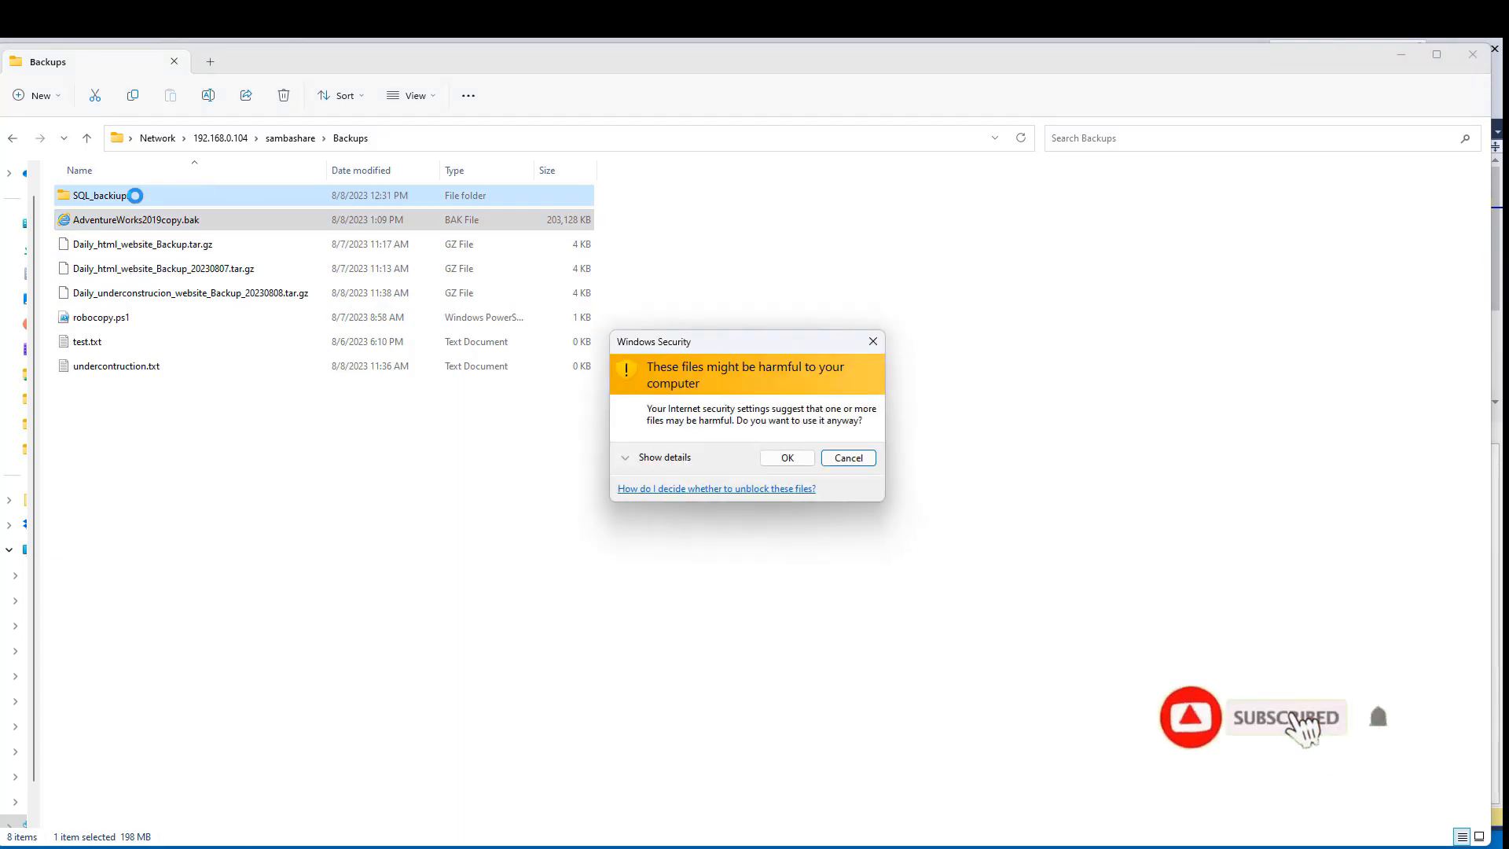
{"action": "left_click", "coordinate": [786, 457]}
Check the backup files inside the SQL_backiups folder and switch back to SQL Server Management Studio
{"action": "left_click", "coordinate": [96, 200]}
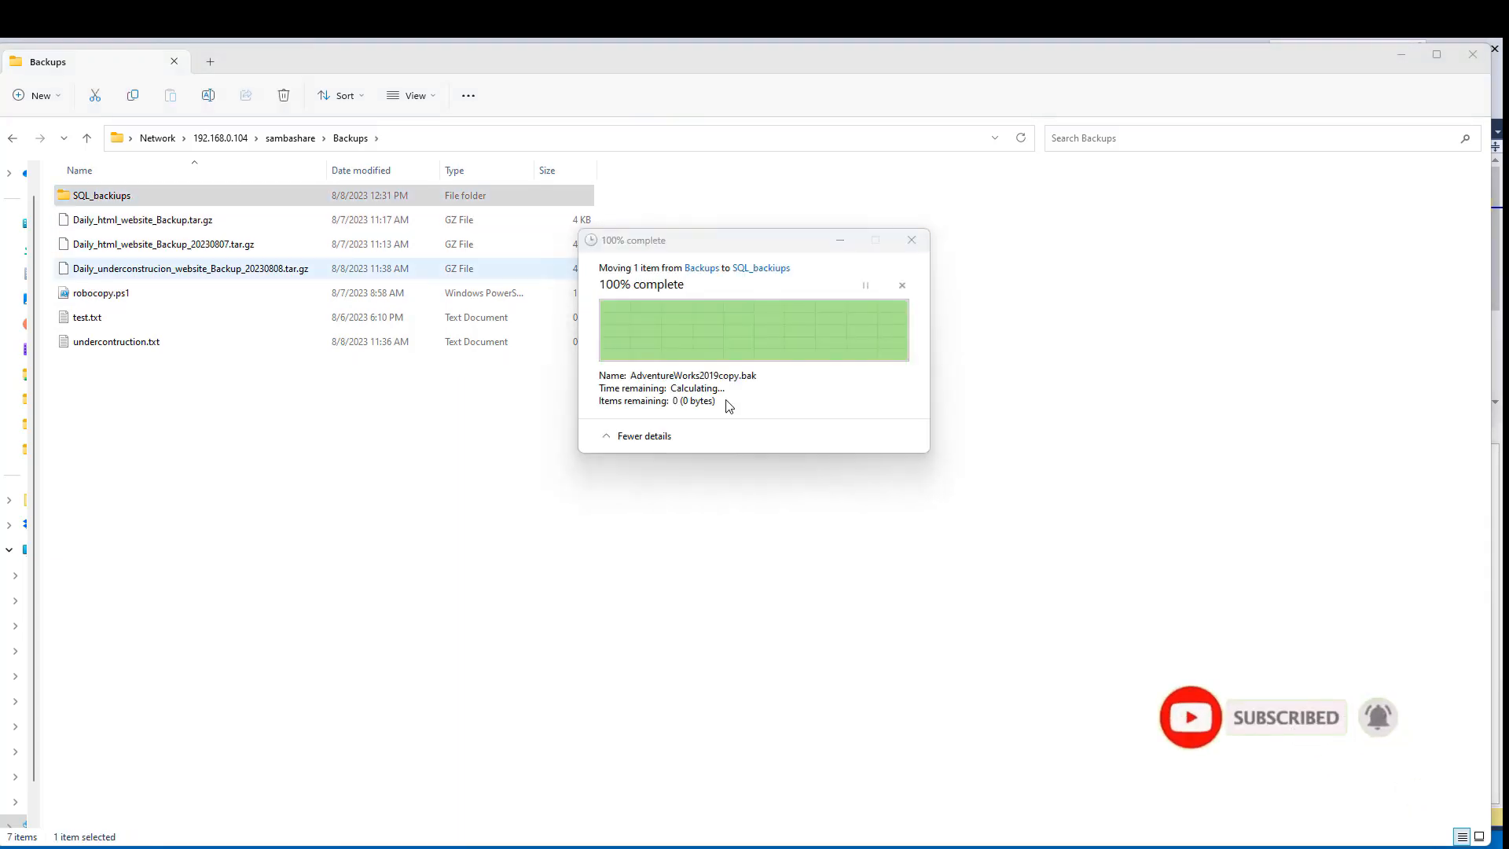
{"action": "double_click", "coordinate": [61, 198]}
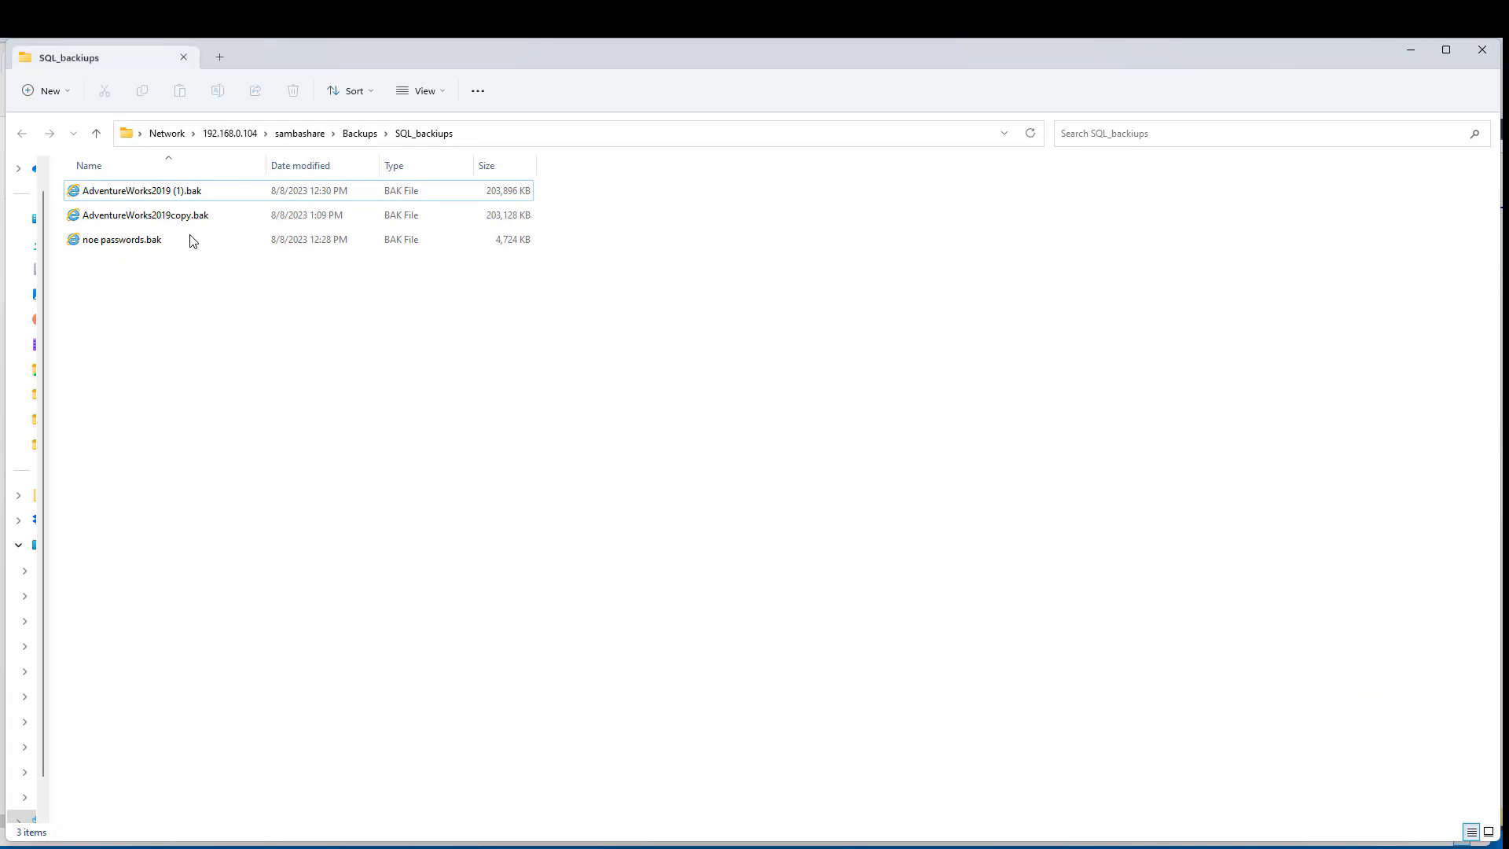
{"action": "left_click", "coordinate": [210, 194]}
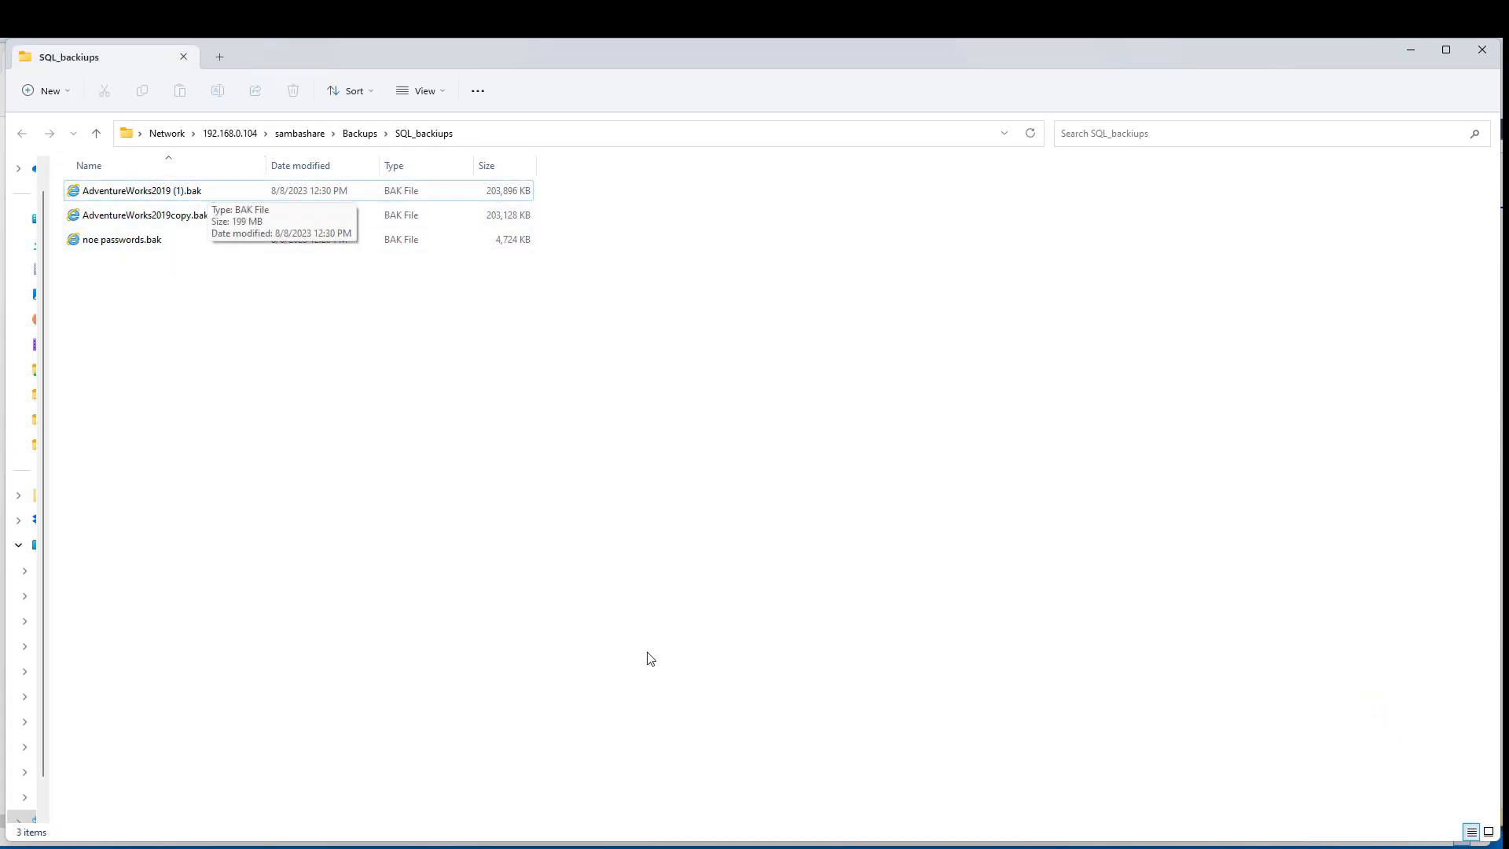
{"action": "mouse_move", "coordinate": [617, 843]}
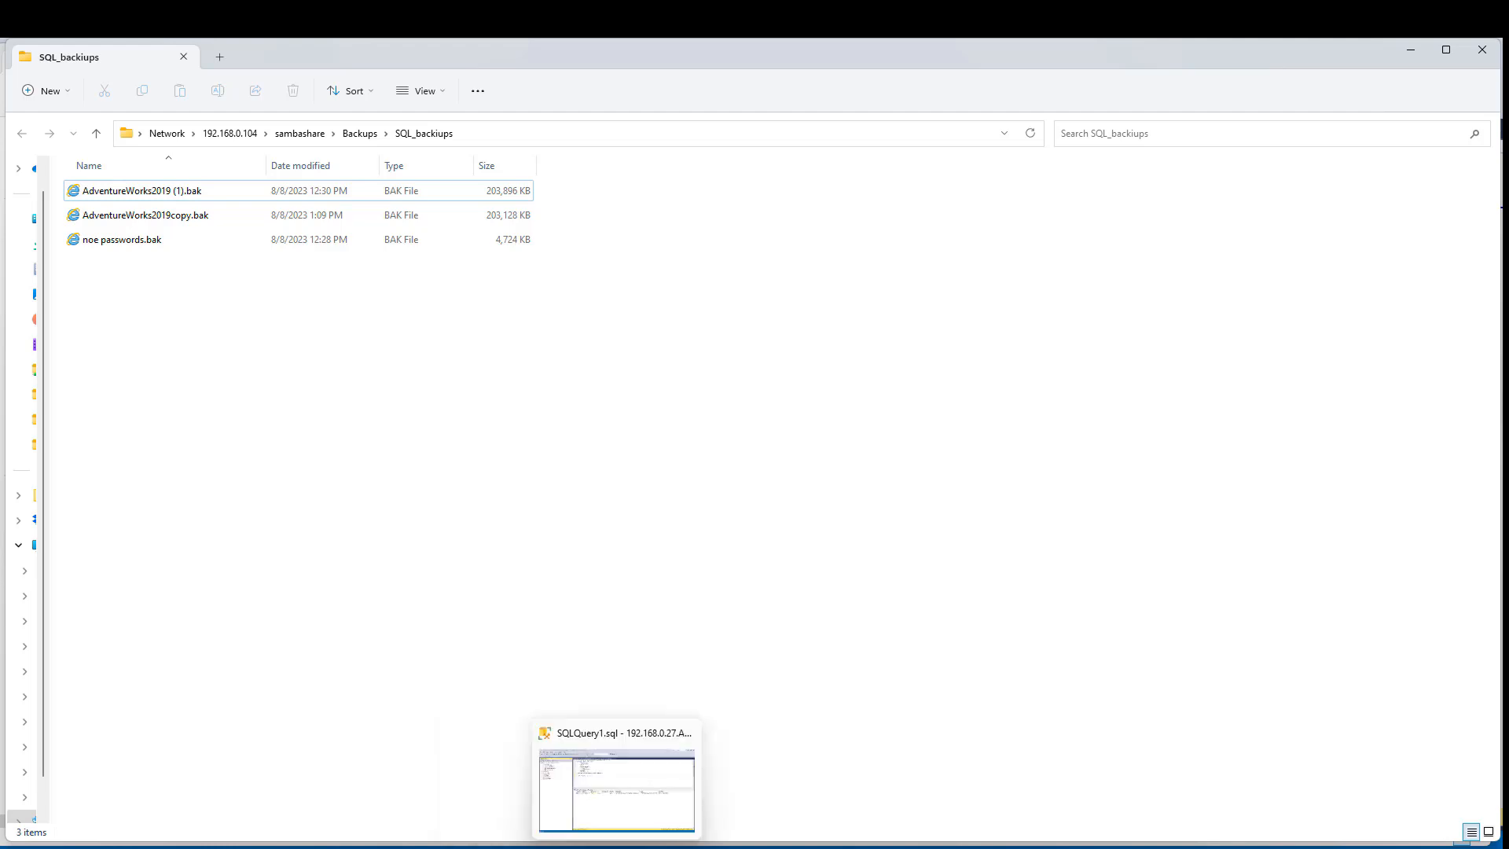
{"action": "left_click", "coordinate": [618, 782]}
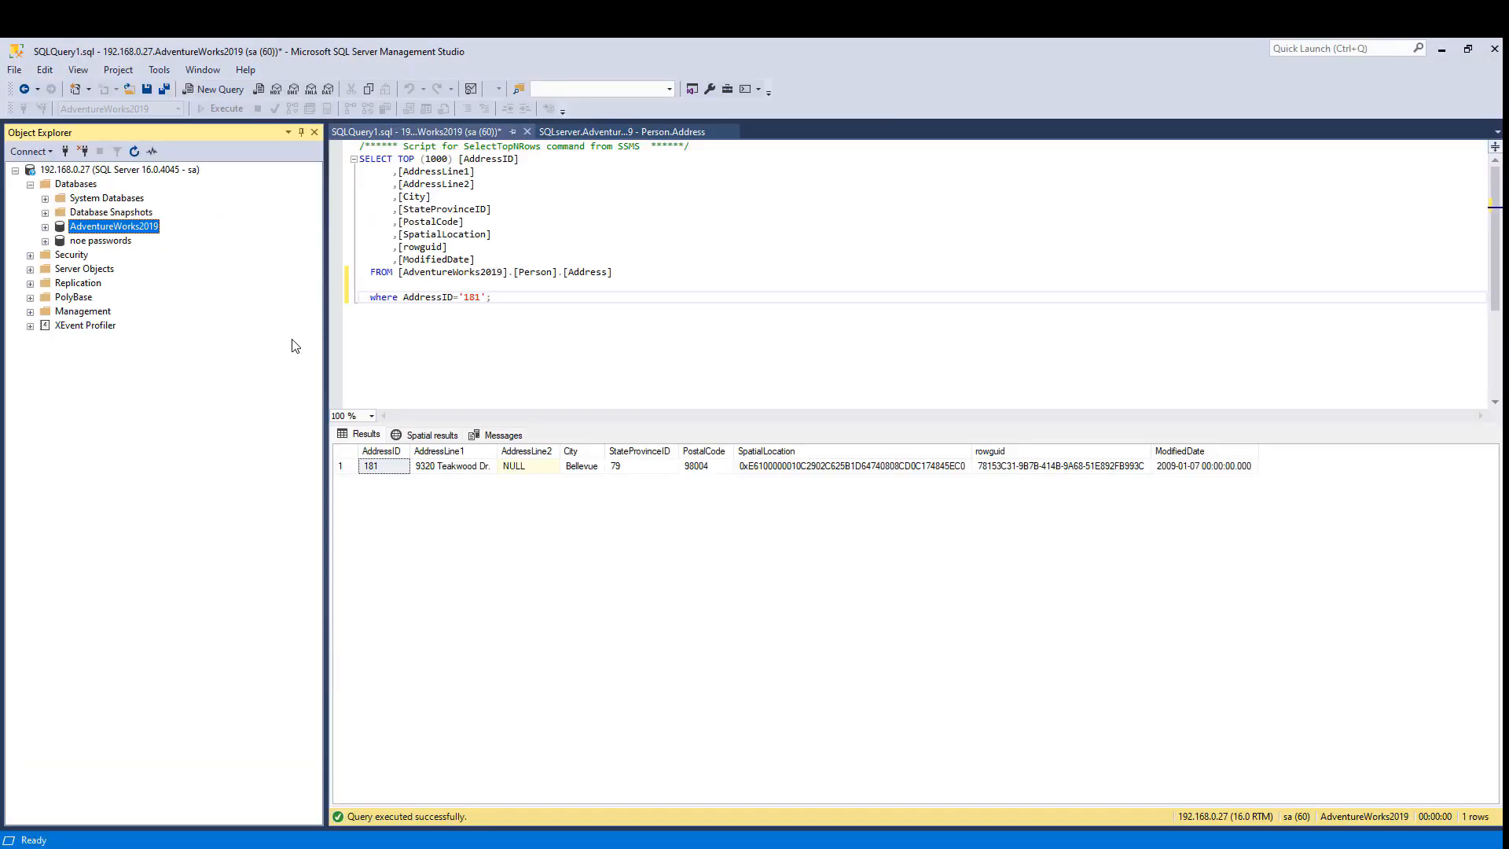
Delete the AdventureWorks2019 database together with its backup and restore history, closing existing connections
{"action": "right_click", "coordinate": [58, 230]}
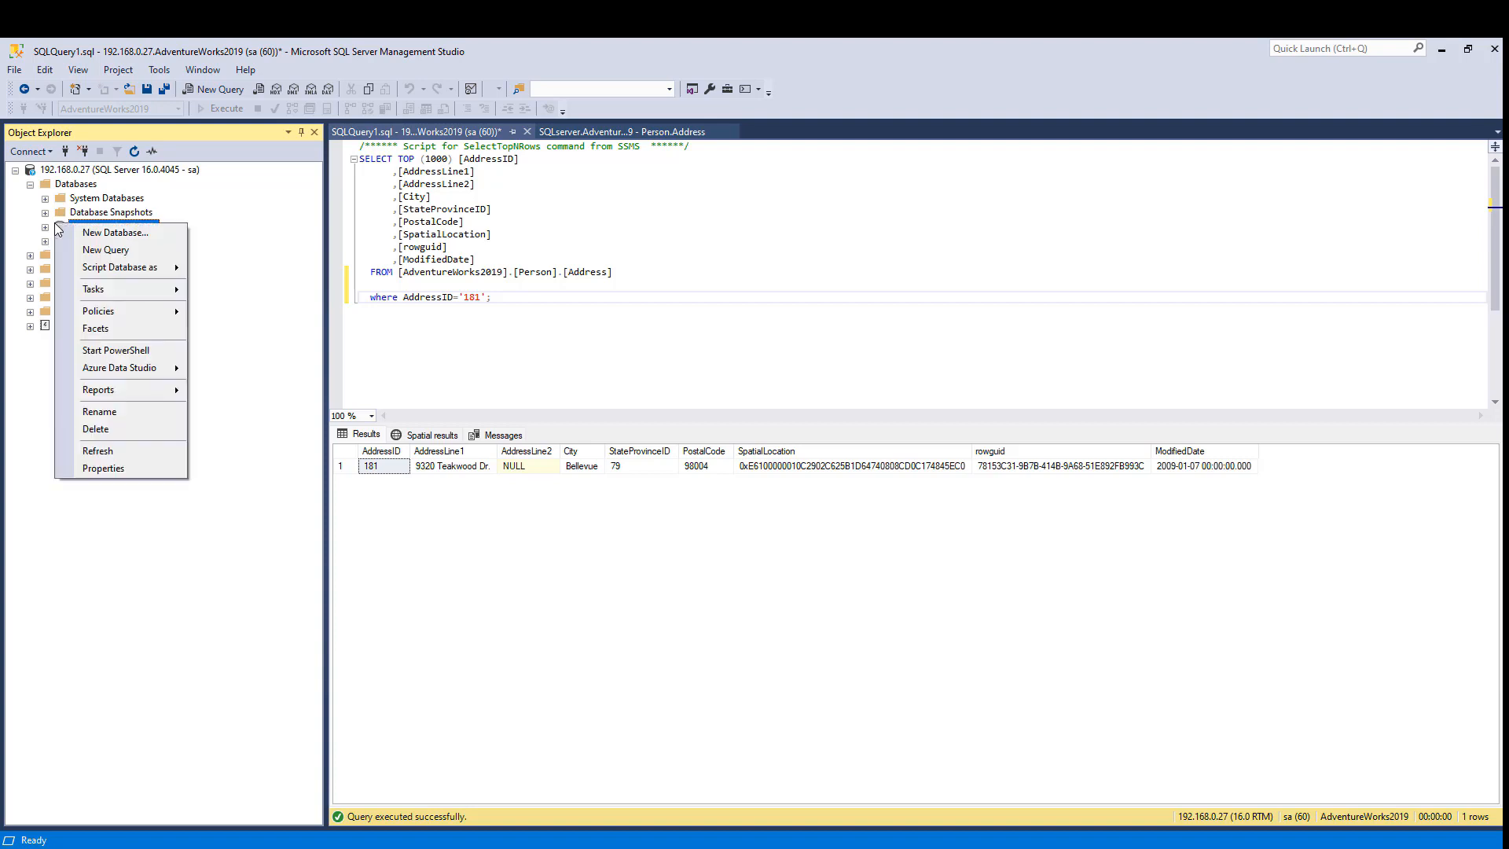
{"action": "mouse_move", "coordinate": [111, 291]}
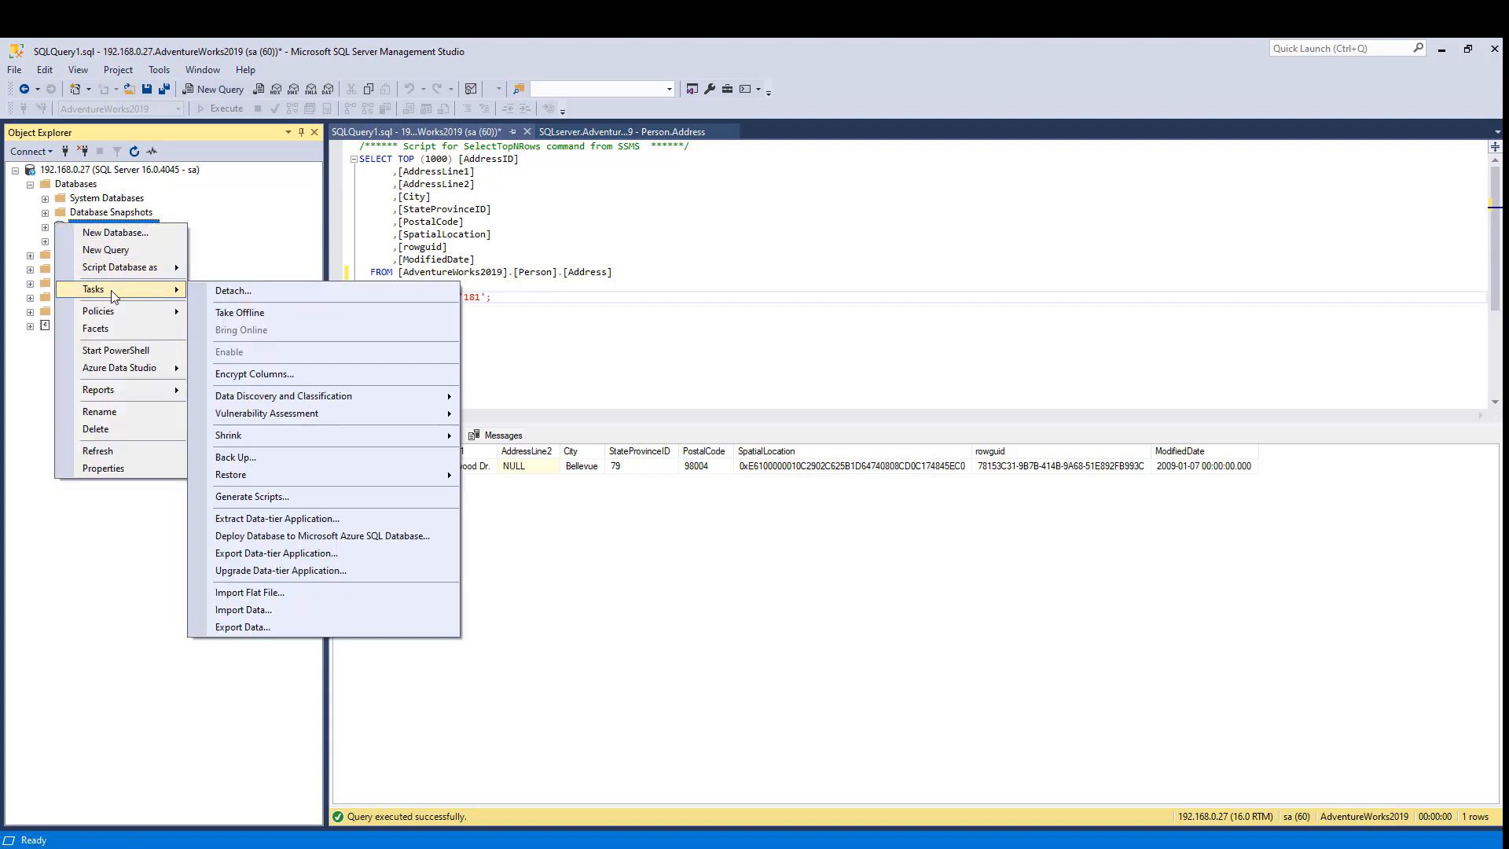
{"action": "left_click", "coordinate": [117, 429]}
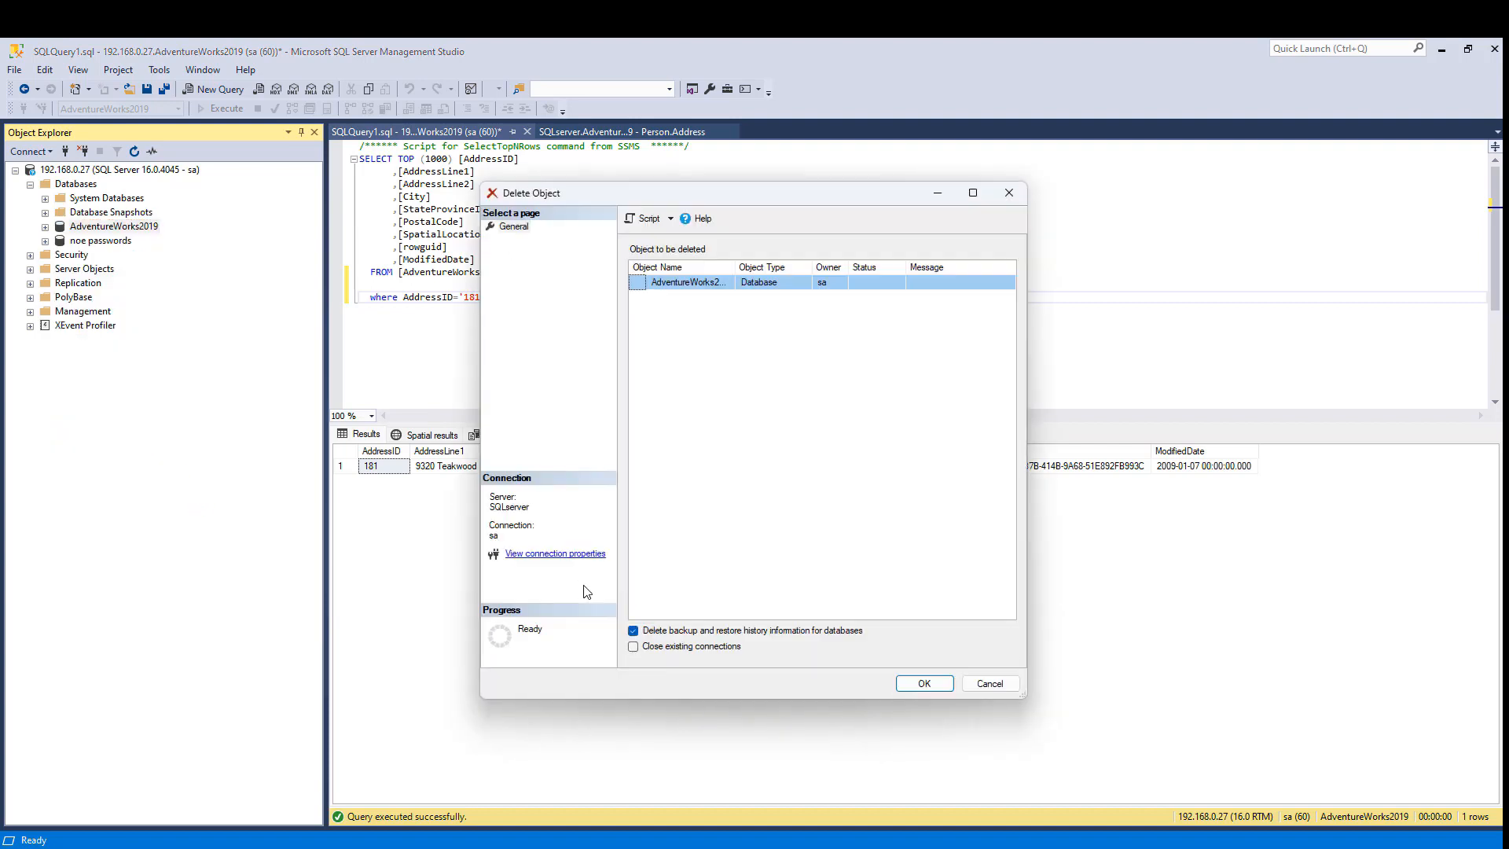
{"action": "left_click", "coordinate": [700, 631]}
{"action": "left_click", "coordinate": [699, 649]}
{"action": "left_click", "coordinate": [699, 631]}
{"action": "left_click", "coordinate": [905, 684]}
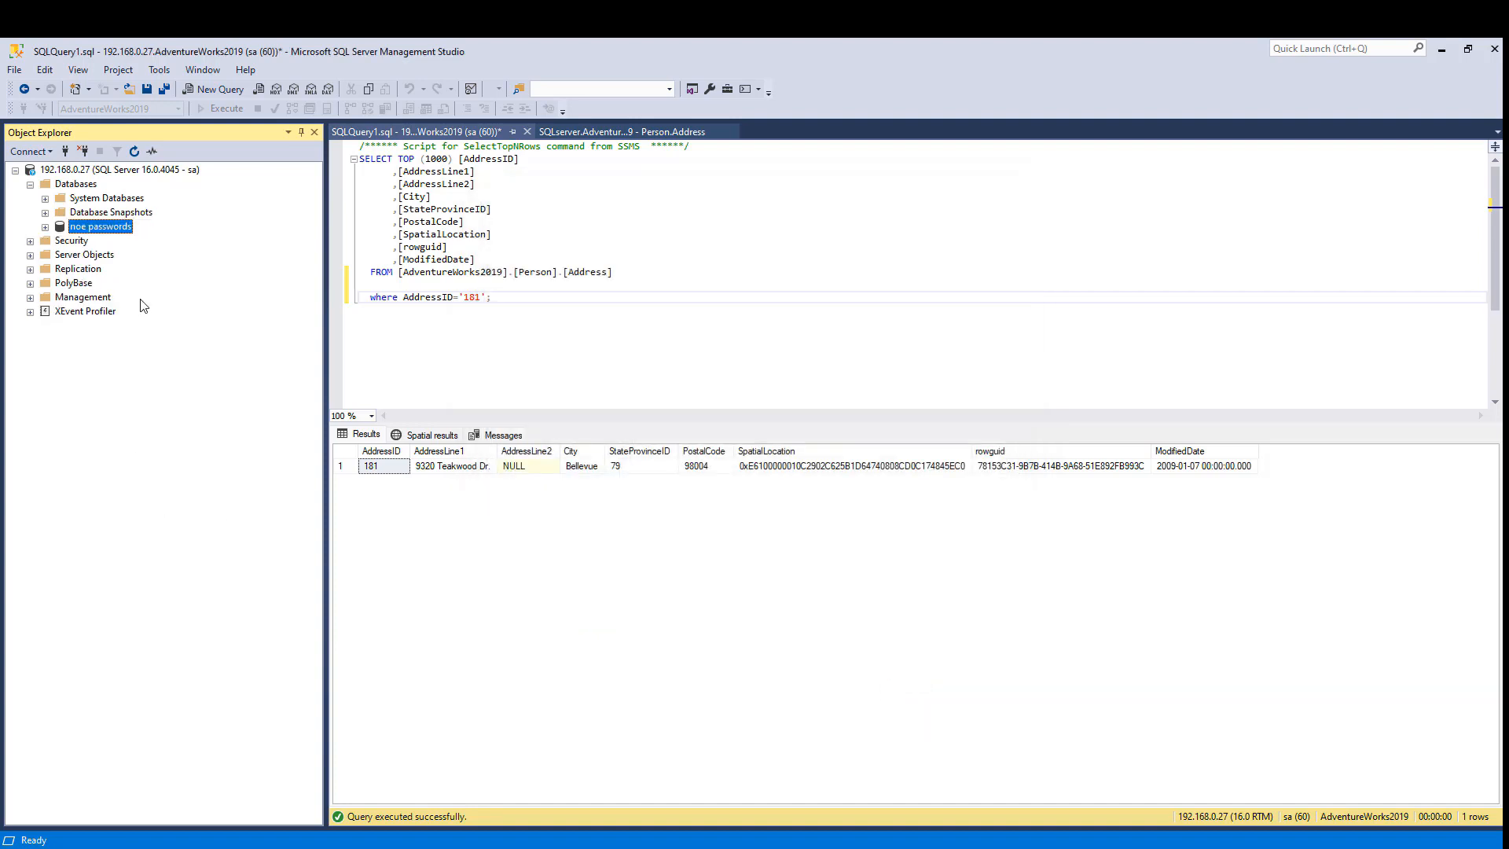
Start a database restore with a device as the source and begin adding a backup file
{"action": "right_click", "coordinate": [89, 189]}
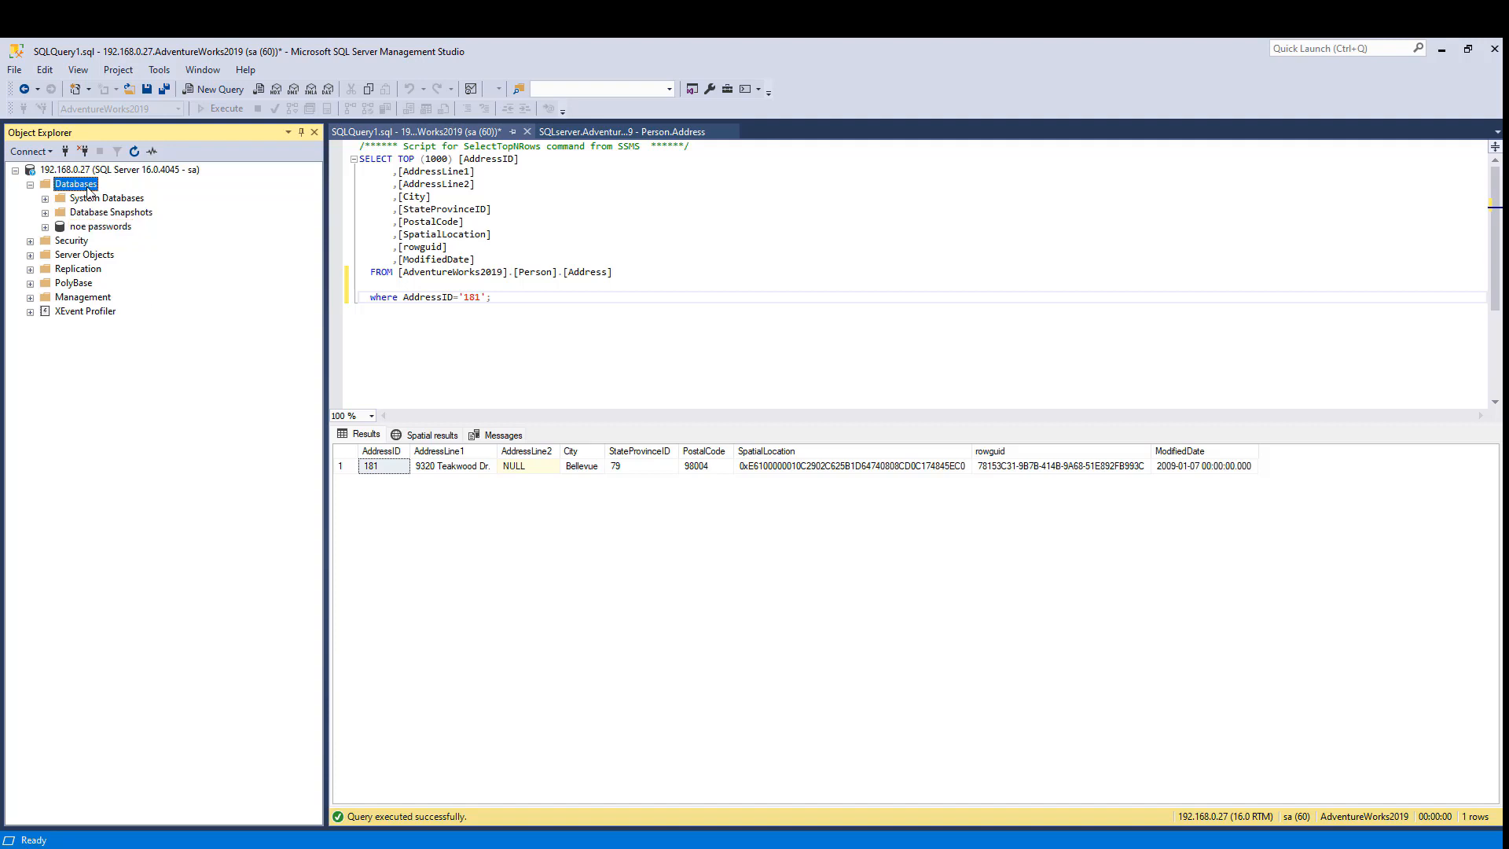
{"action": "left_click", "coordinate": [148, 237]}
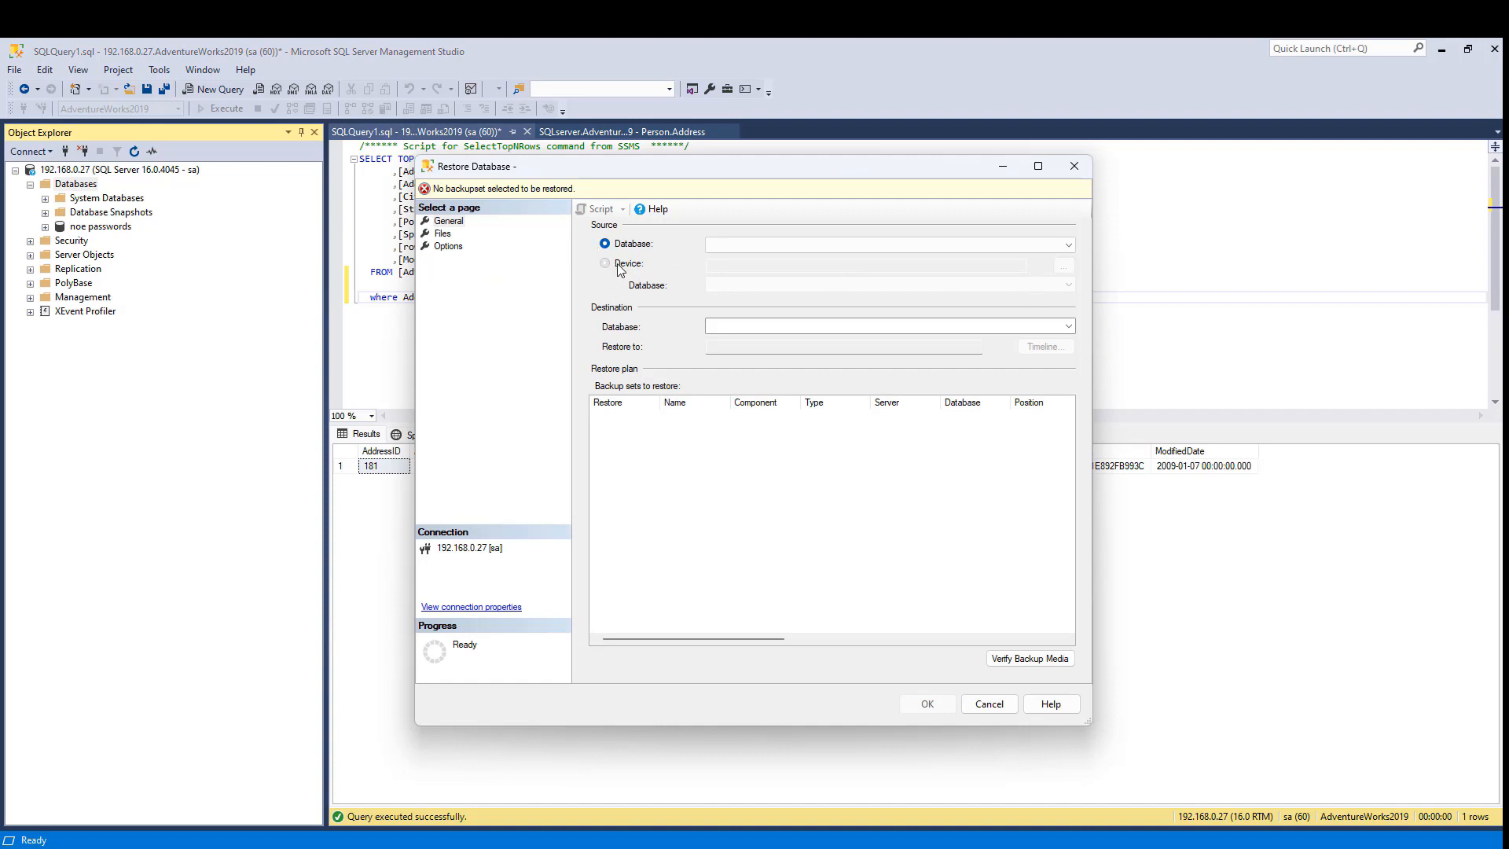
{"action": "left_click", "coordinate": [604, 264]}
{"action": "left_click", "coordinate": [1064, 266]}
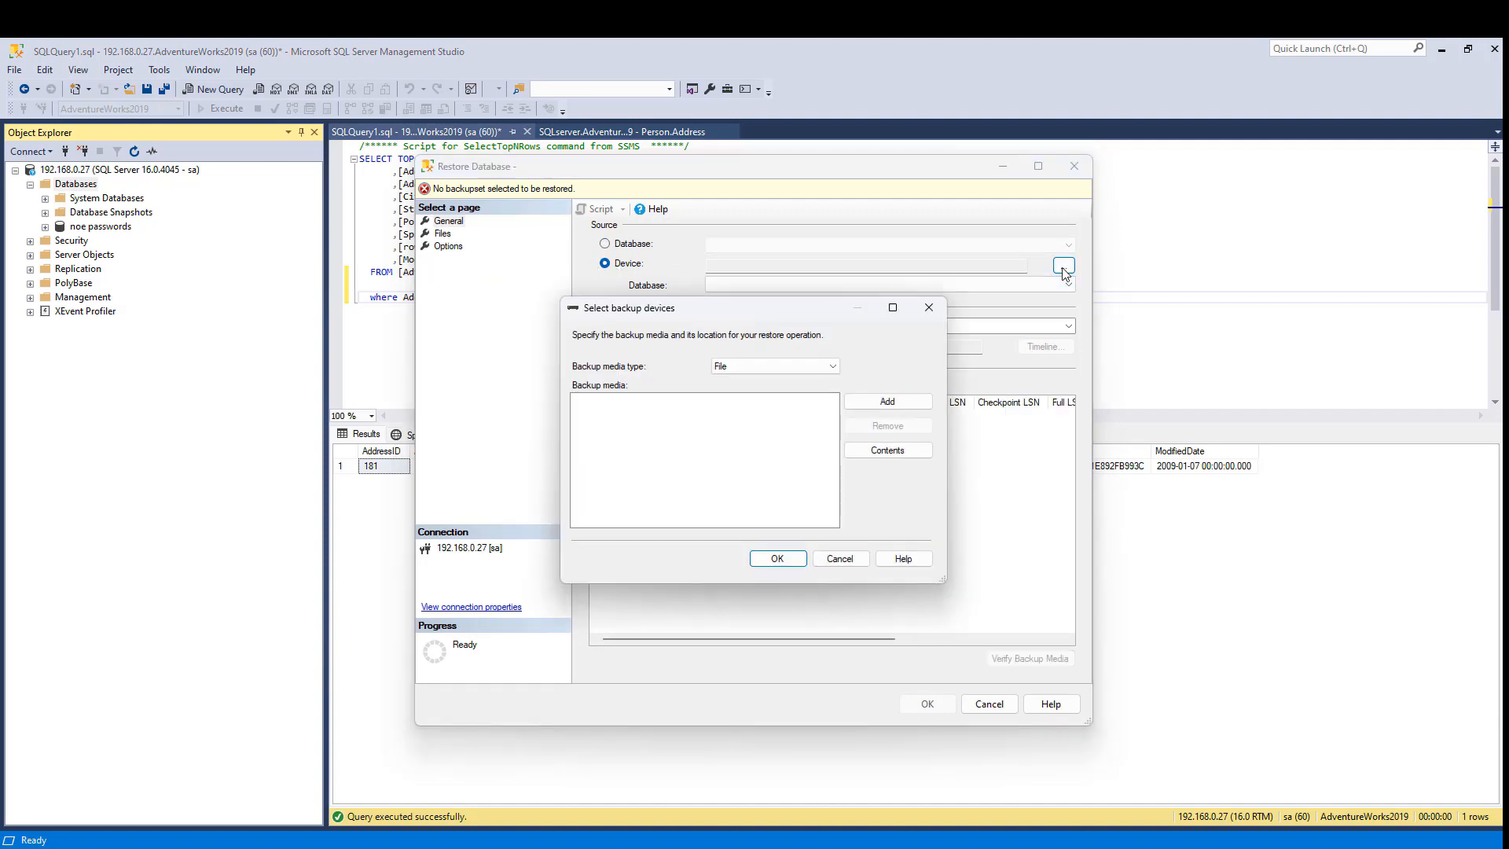
{"action": "left_click", "coordinate": [888, 401]}
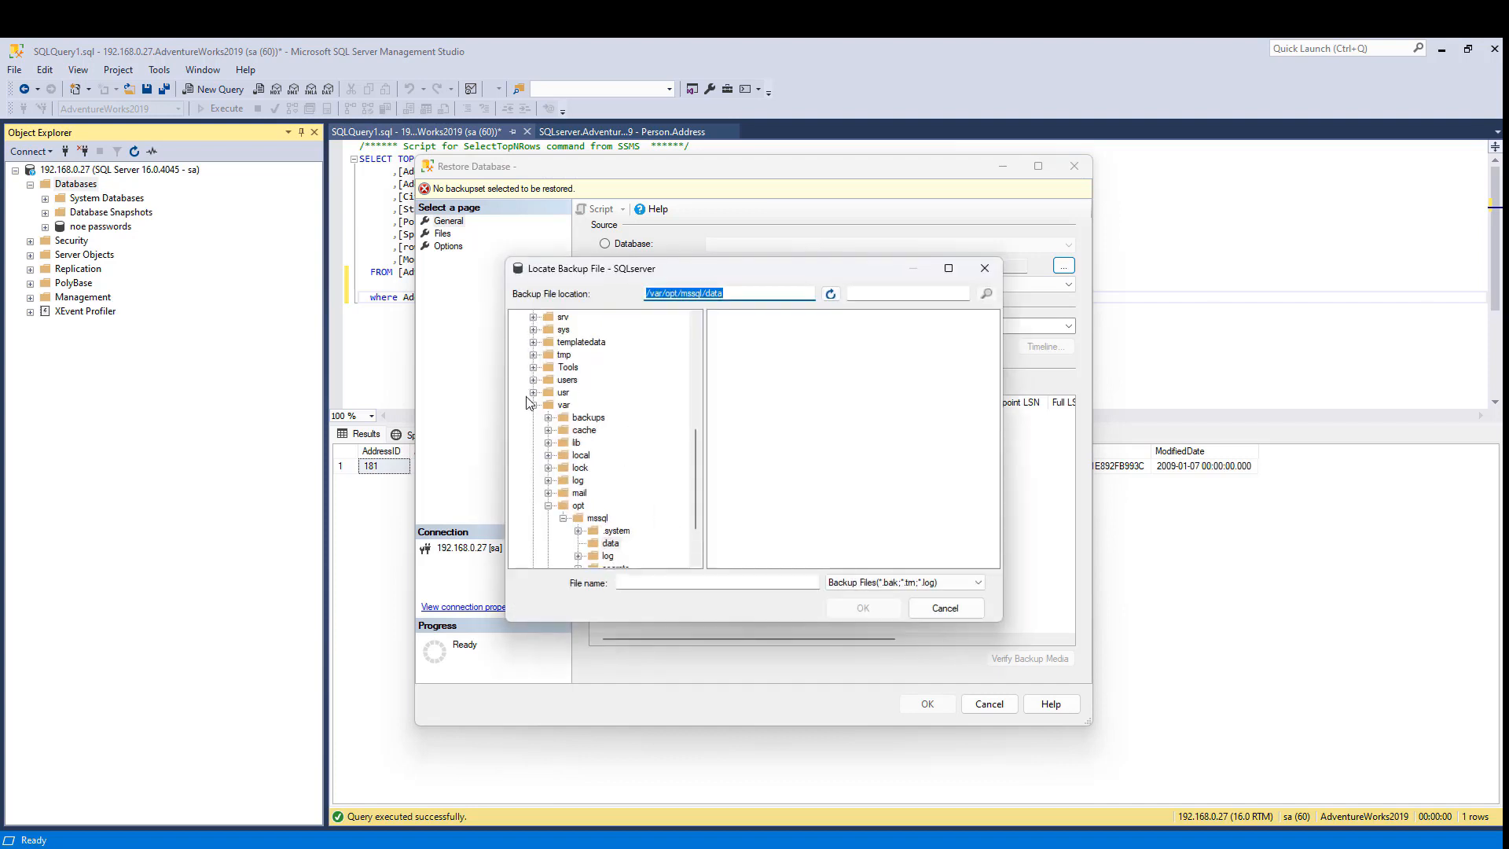
Browse the server's folders to /mnt/backups/SQL_backiups for the backup file
{"action": "left_click", "coordinate": [534, 407]}
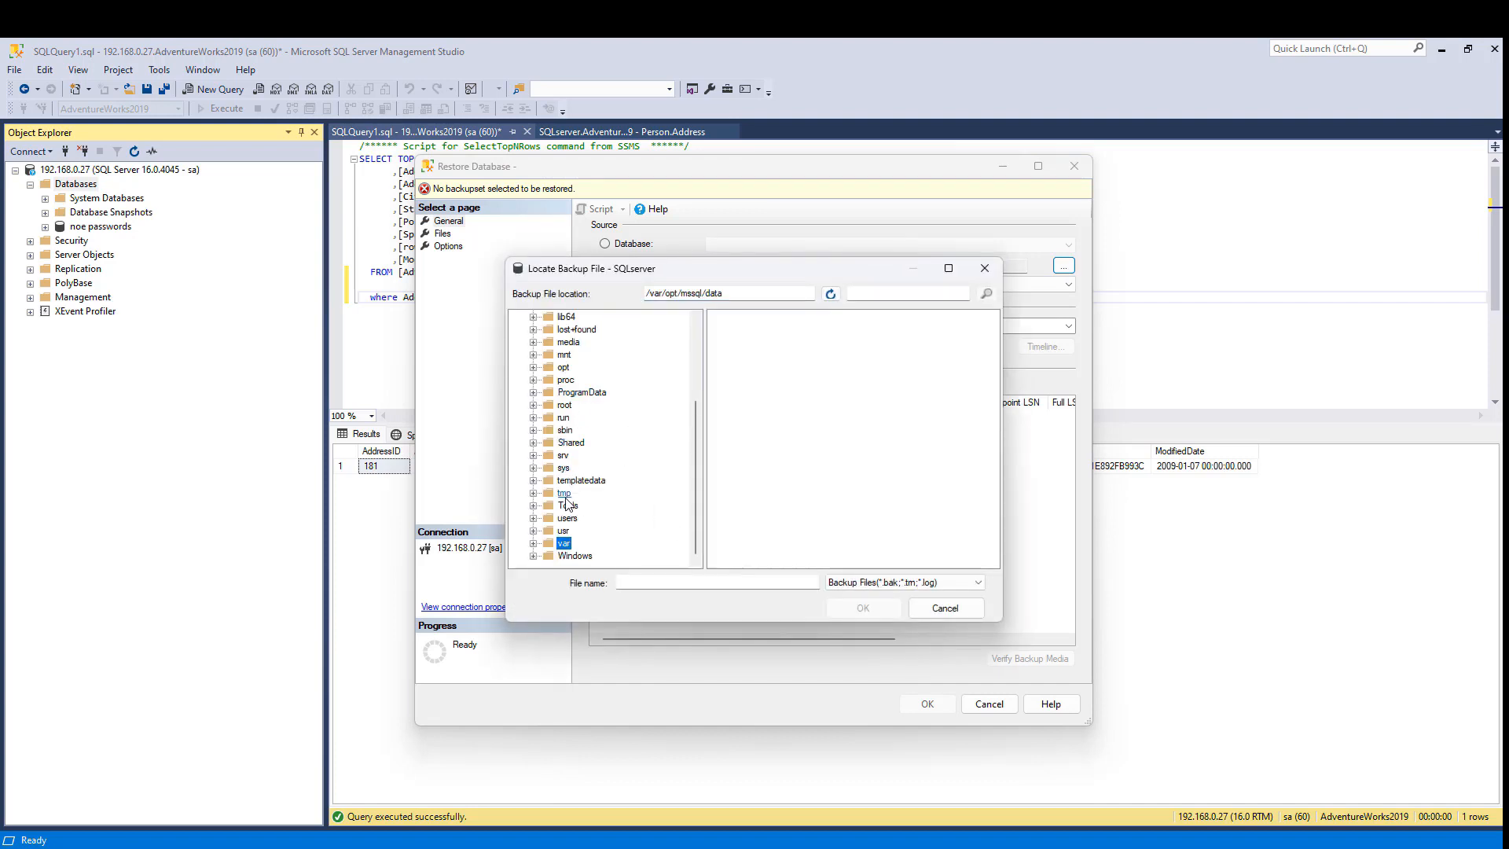
{"action": "scroll", "coordinate": [554, 503], "scroll_direction": "up", "scroll_amount": 2}
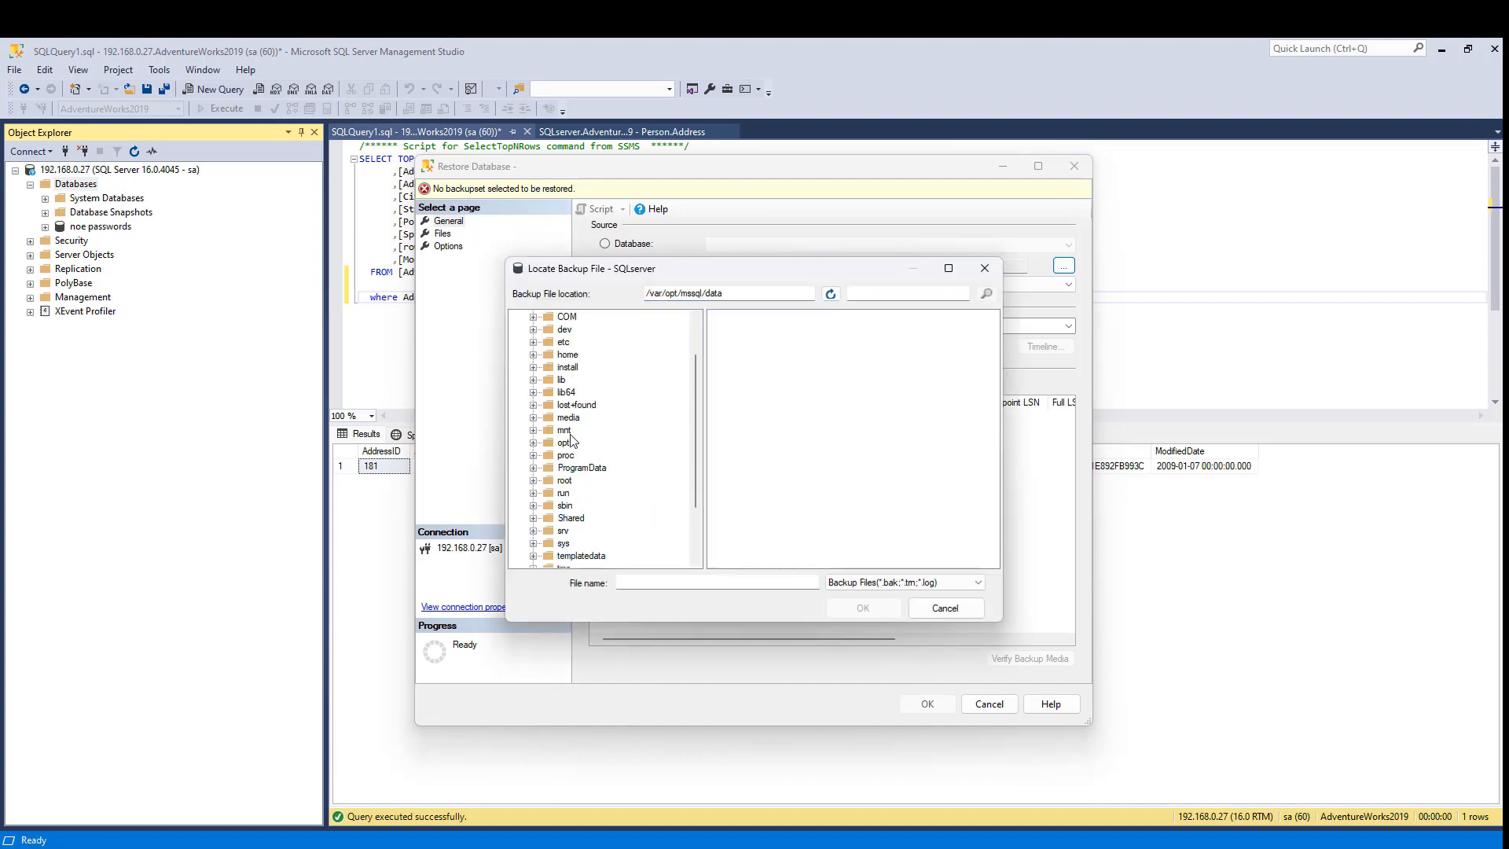
{"action": "left_click", "coordinate": [533, 430]}
{"action": "left_click", "coordinate": [587, 455]}
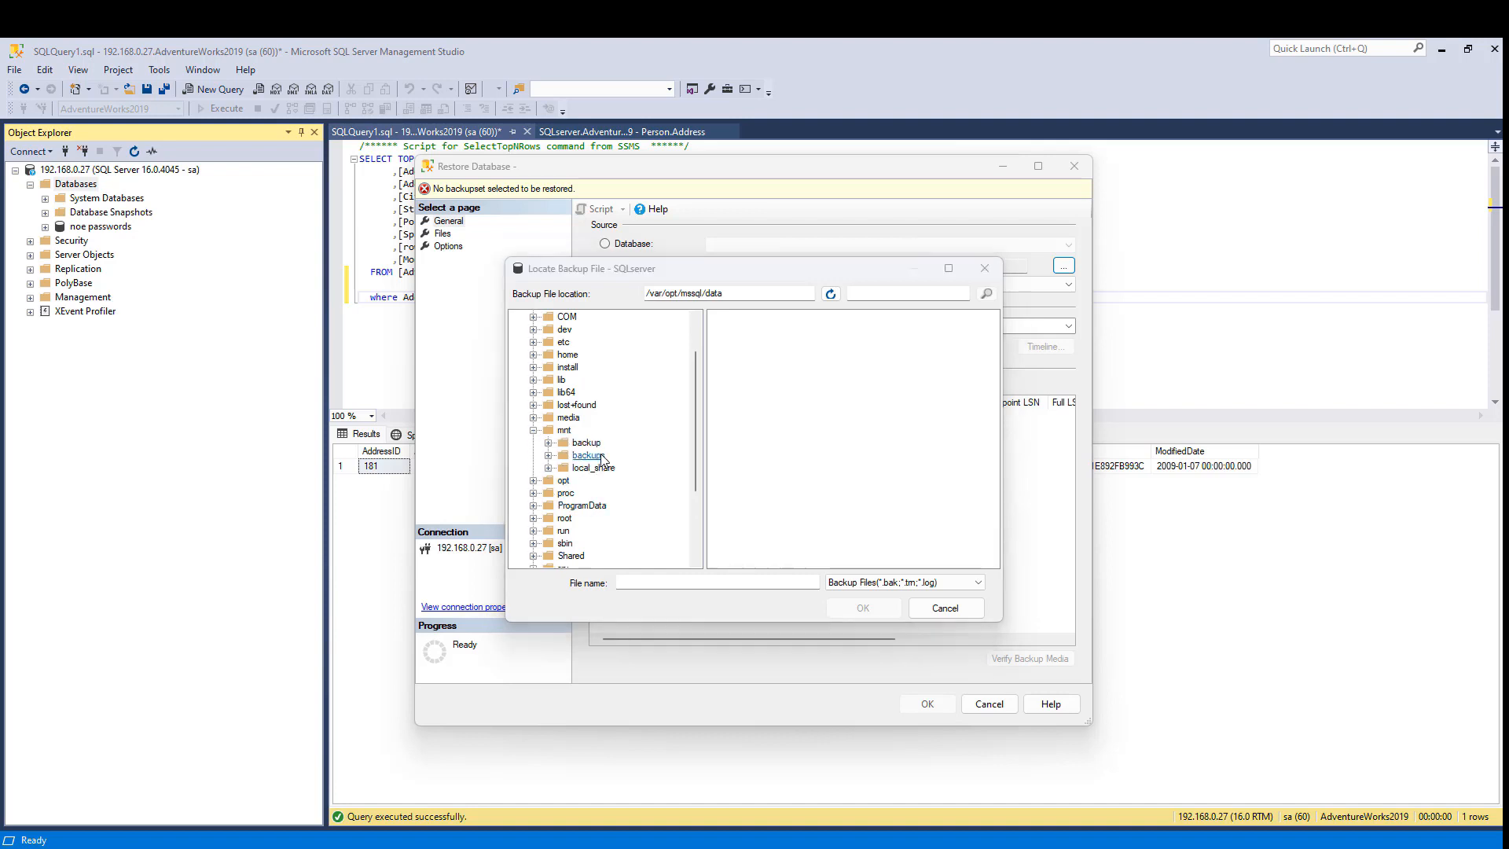
{"action": "left_click", "coordinate": [548, 456]}
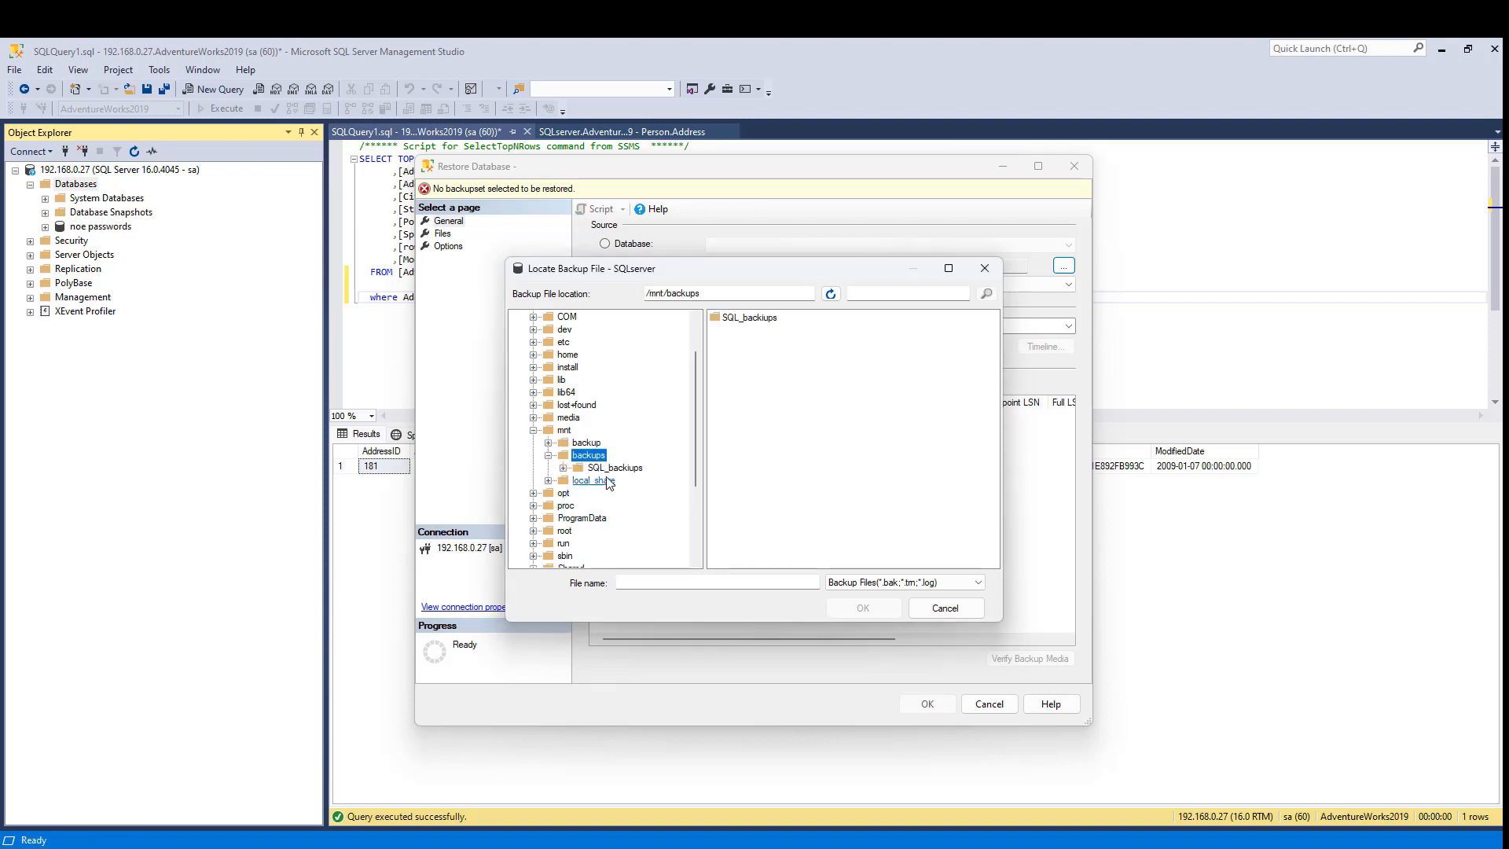
{"action": "left_click", "coordinate": [772, 319]}
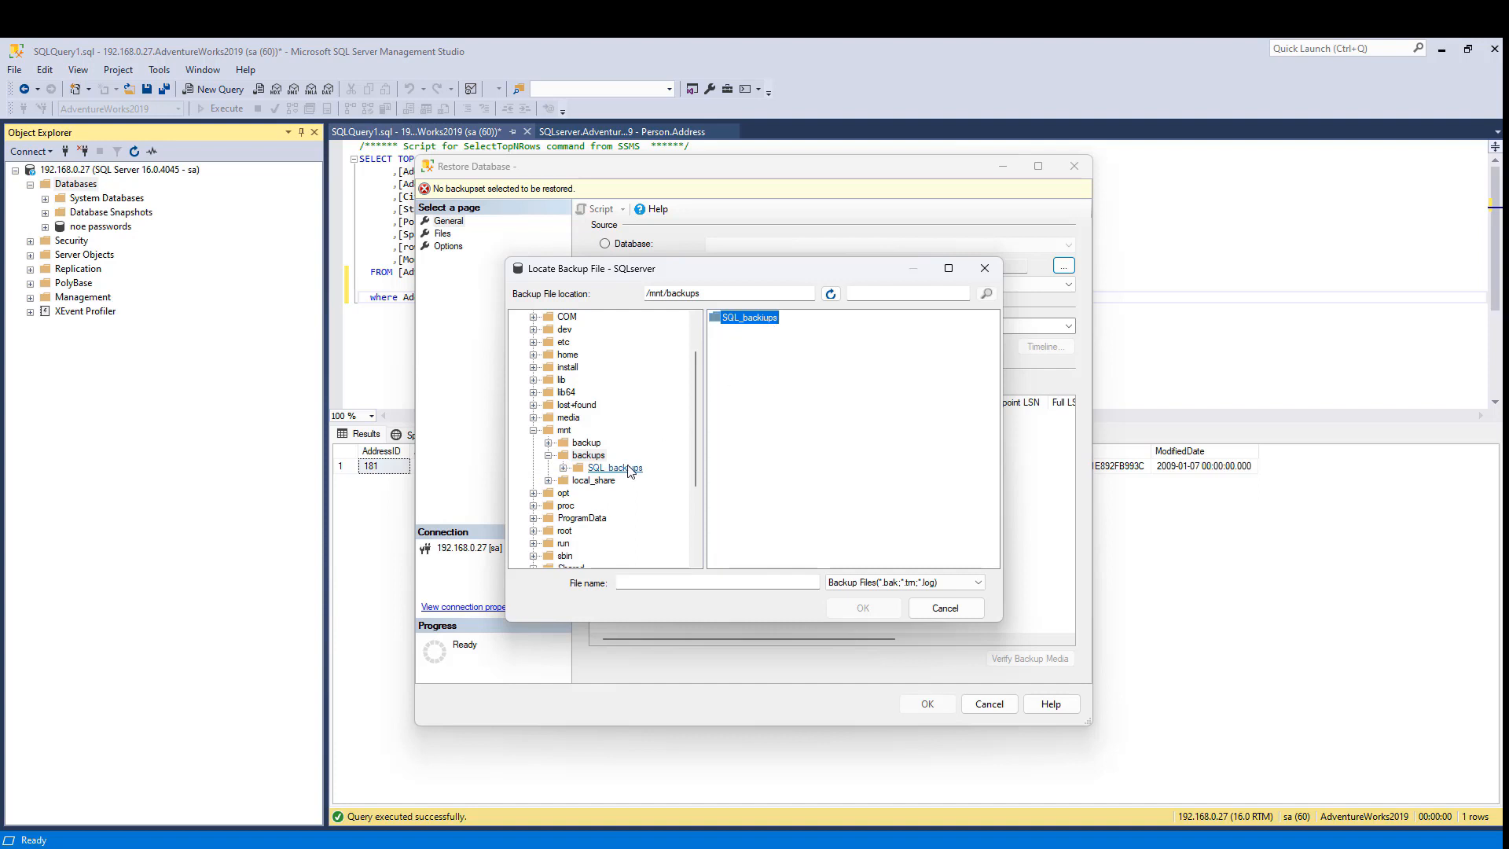
{"action": "left_click", "coordinate": [616, 467]}
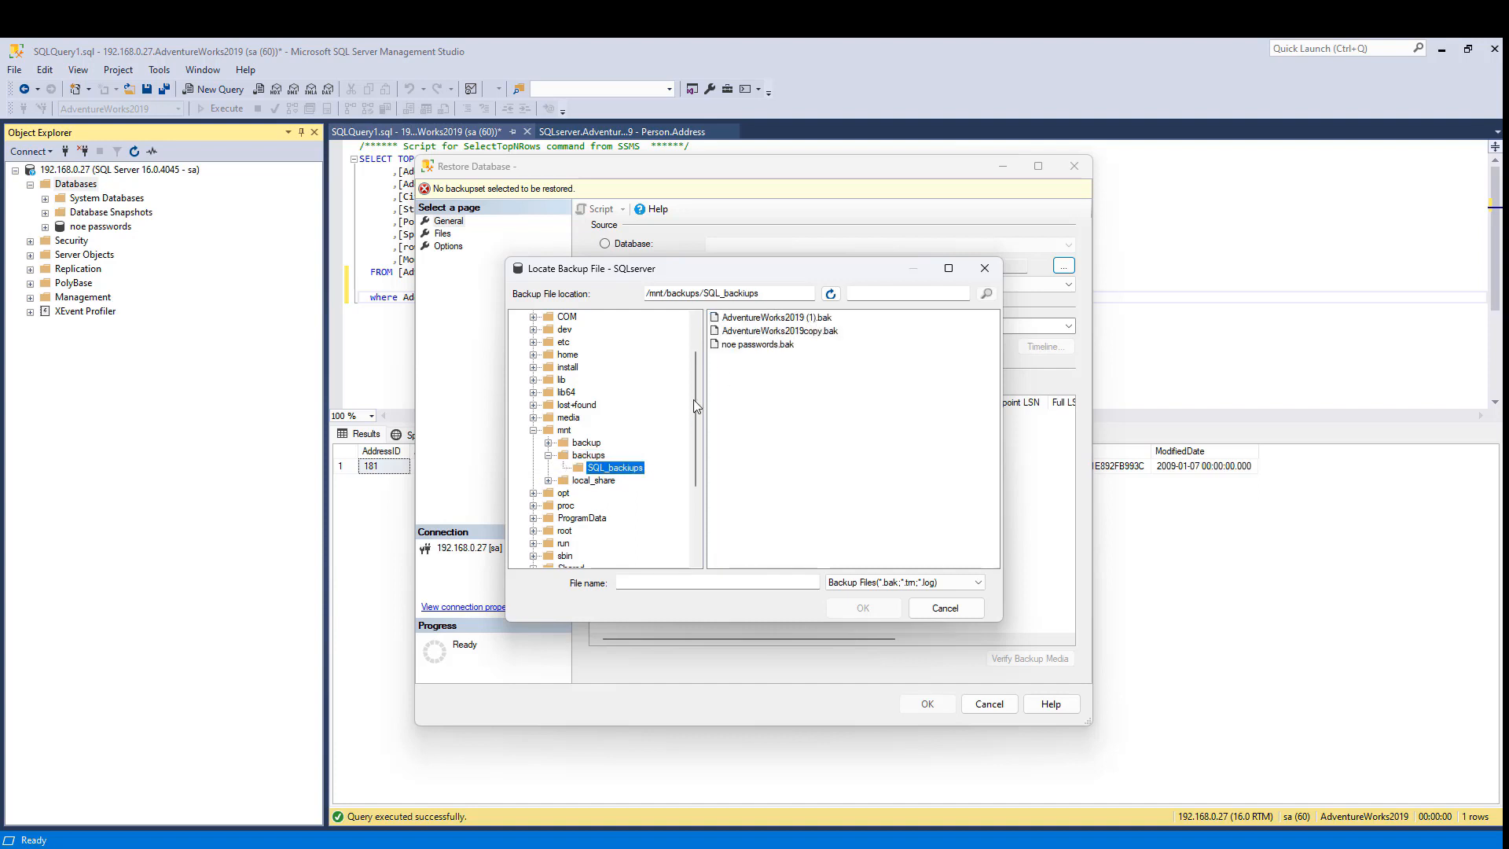
Set AdventureWorks2019 (1).bak as the restore source and run the database restore
{"action": "left_click", "coordinate": [823, 319]}
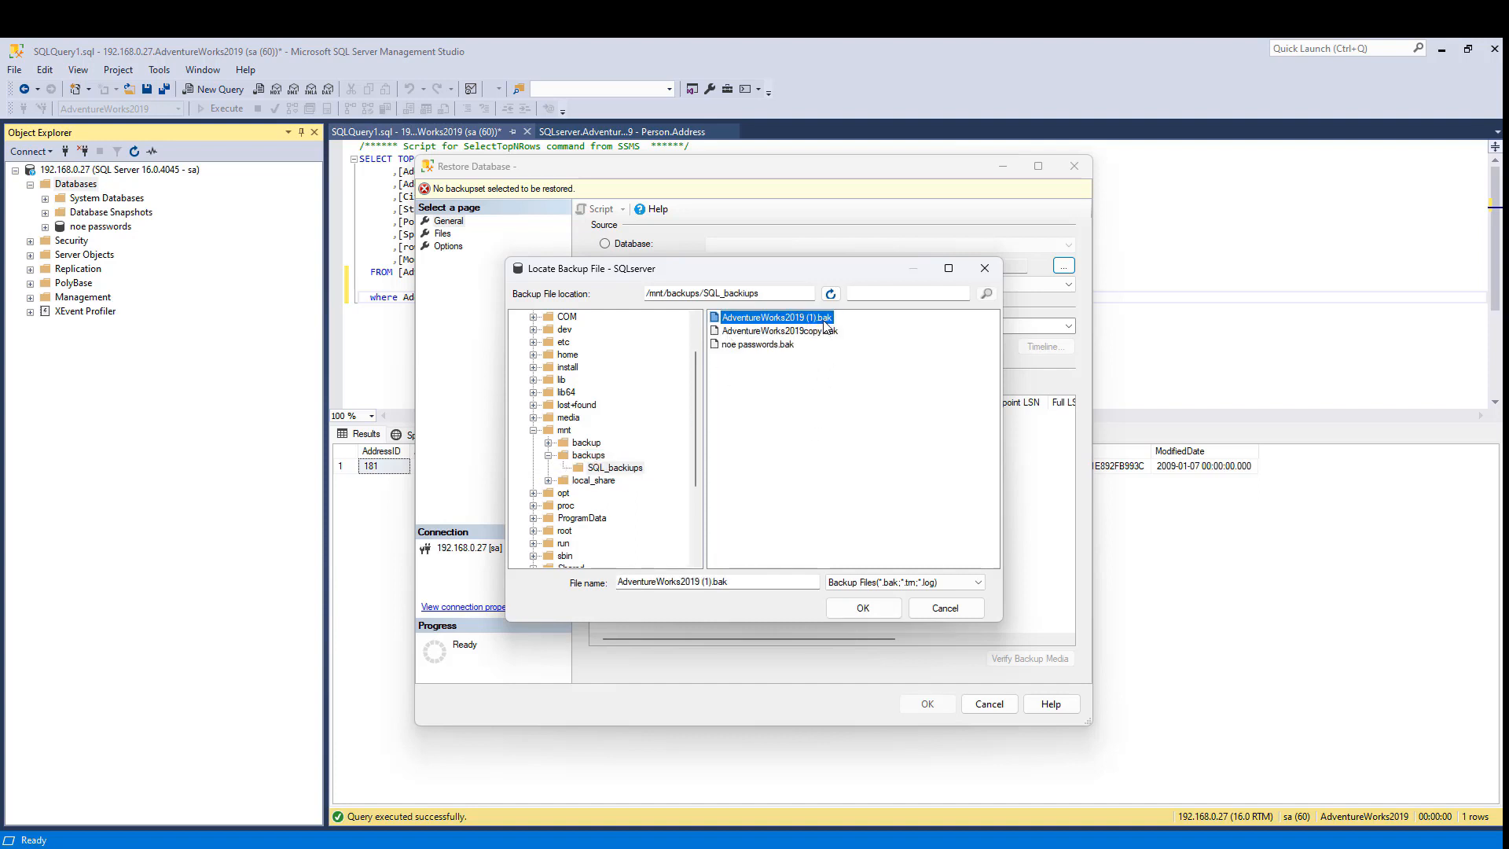
{"action": "left_click", "coordinate": [868, 606]}
{"action": "left_click", "coordinate": [778, 558]}
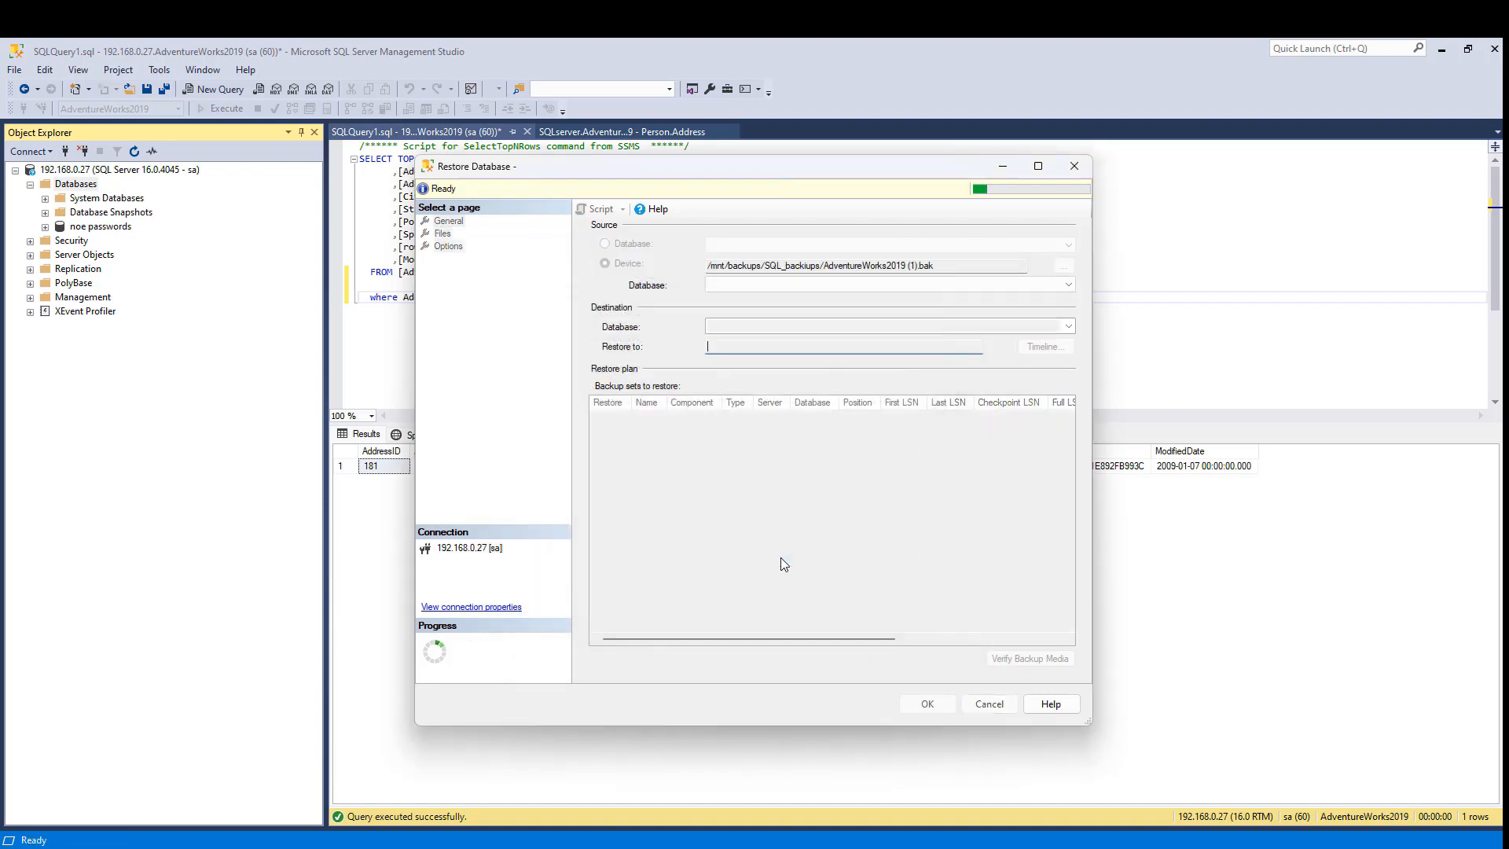
{"action": "left_click", "coordinate": [916, 704]}
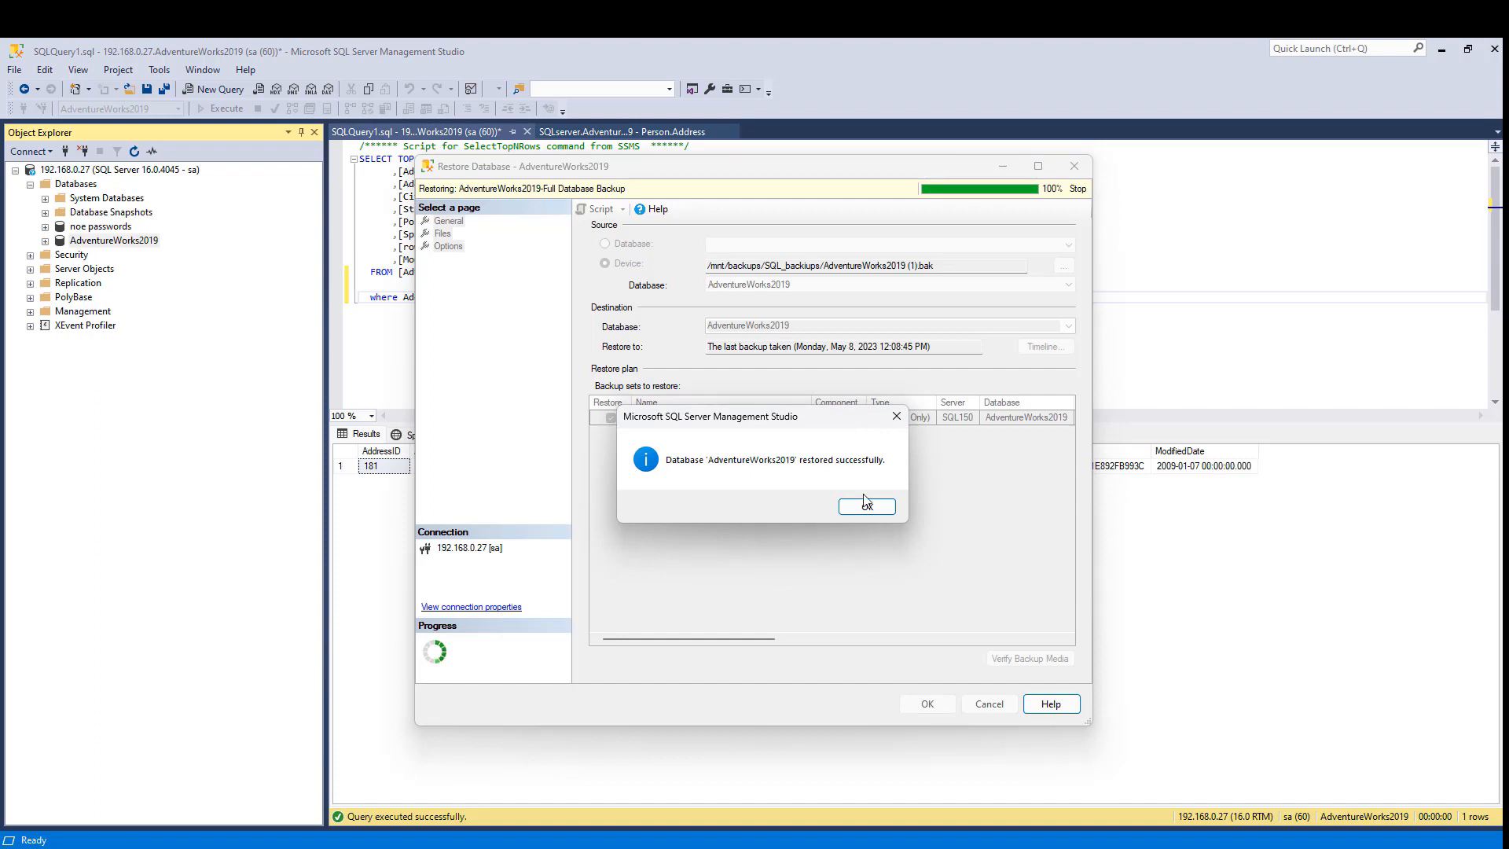
{"action": "left_click", "coordinate": [867, 507]}
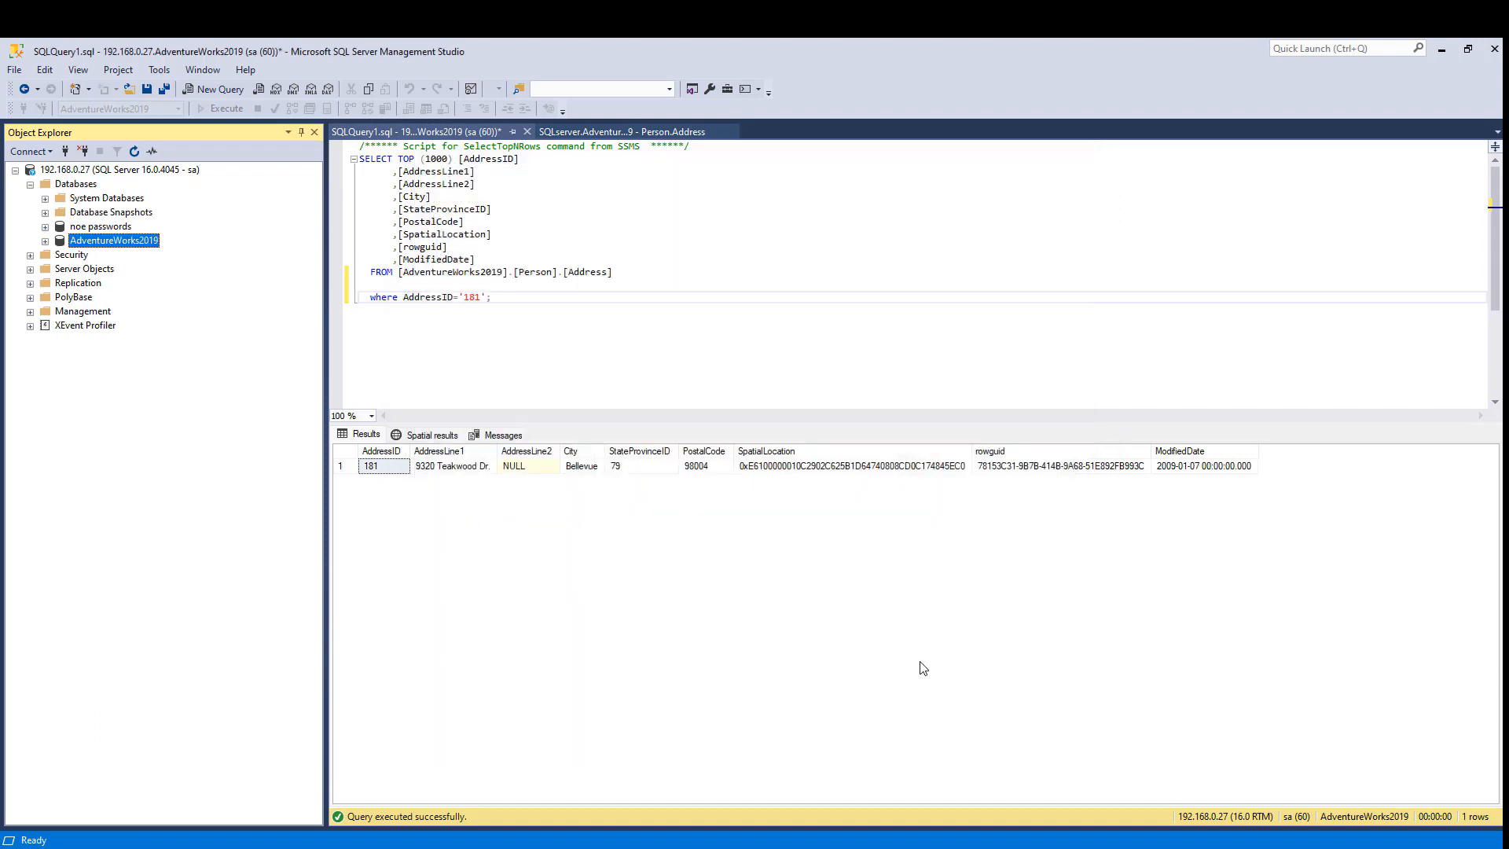
Query the top 1000 rows of Person.Address in the restored AdventureWorks2019 database and widen the AddressLine1 results column
{"action": "left_click", "coordinate": [45, 241]}
{"action": "left_click", "coordinate": [59, 269]}
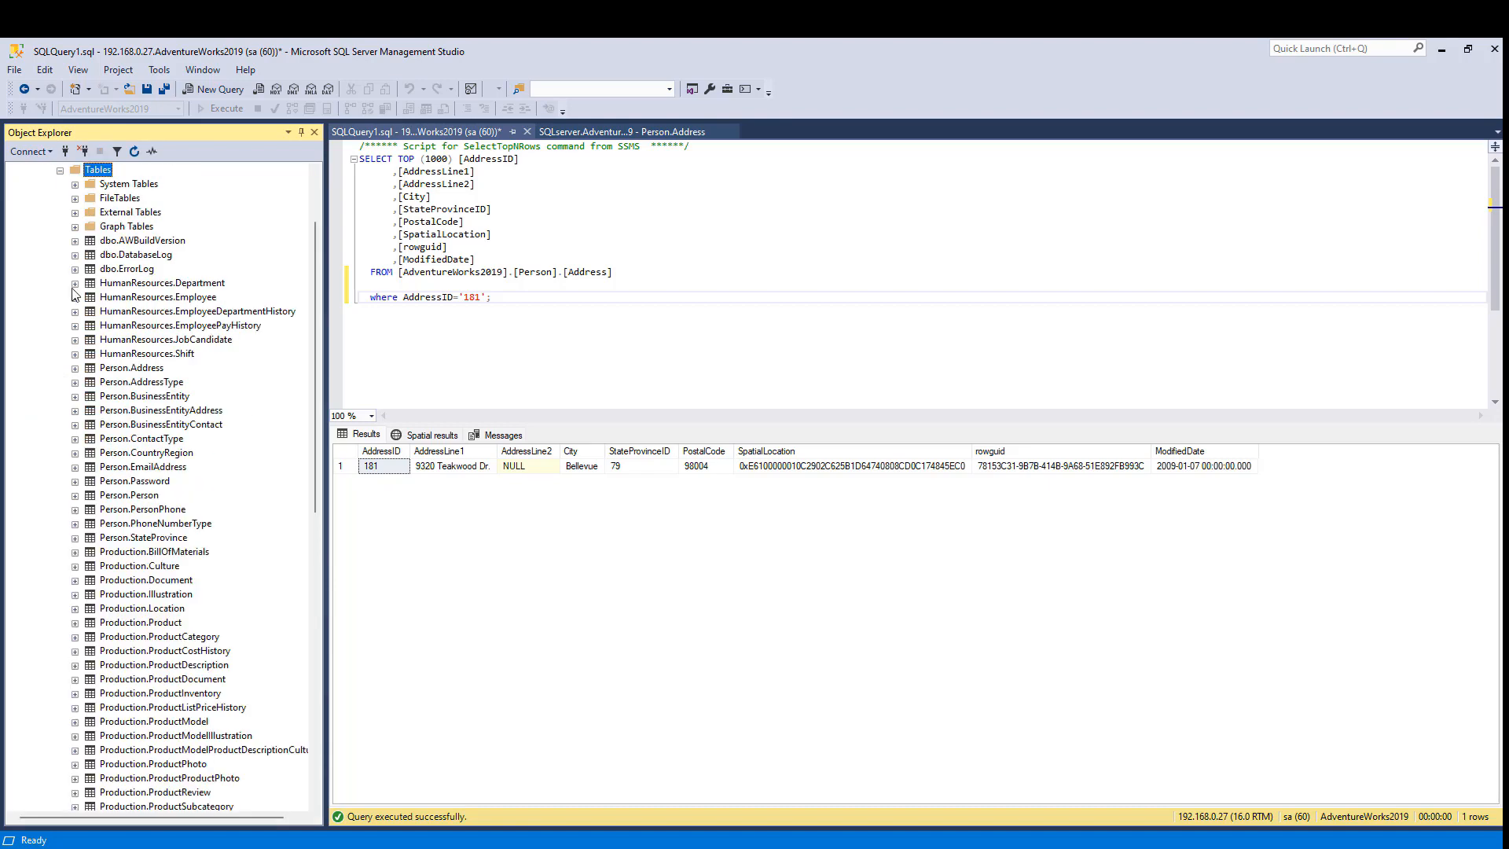
{"action": "right_click", "coordinate": [96, 369]}
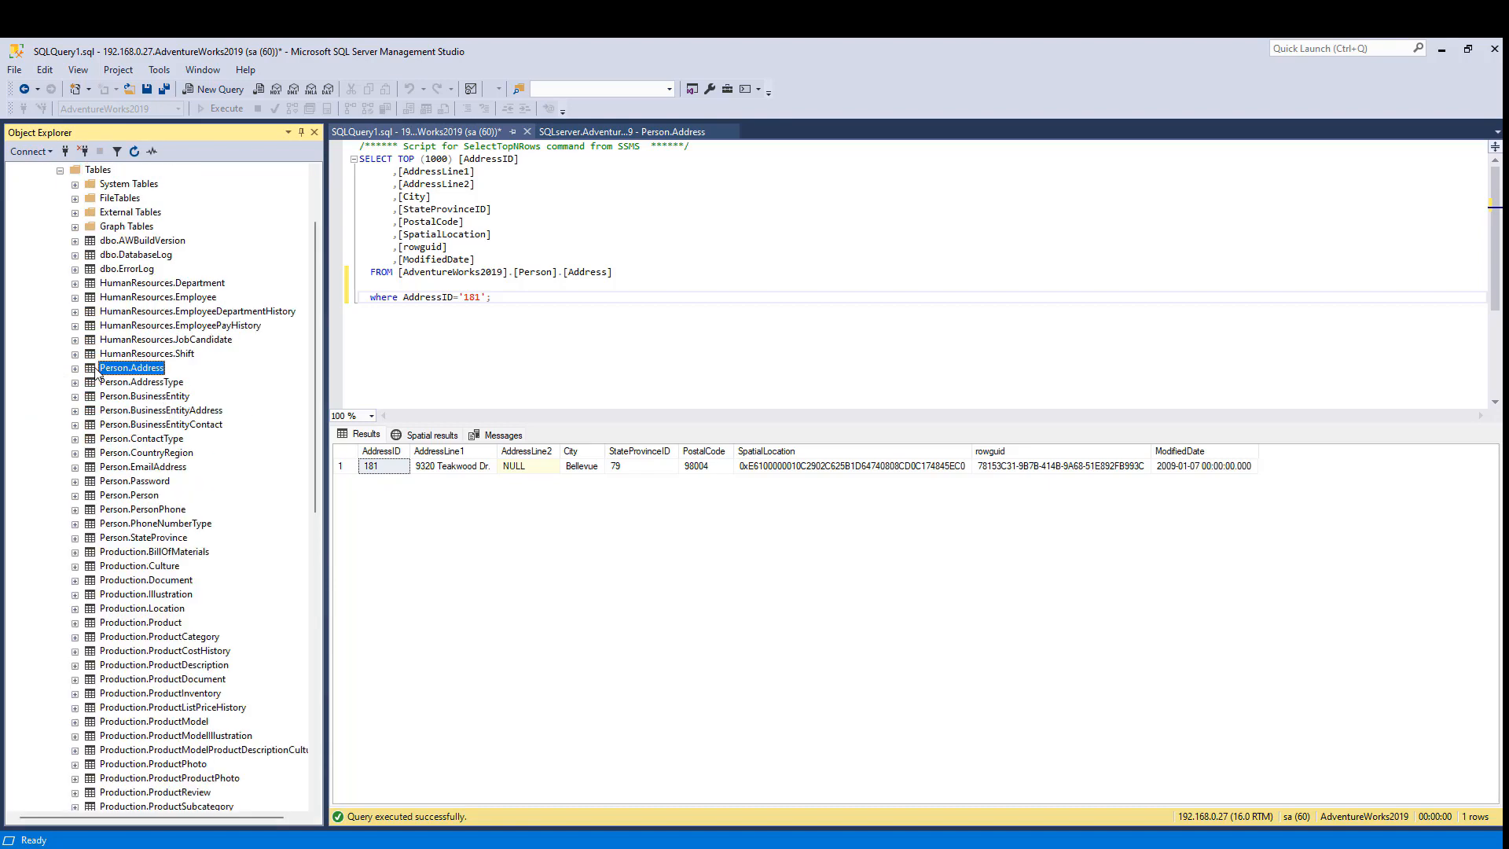
{"action": "left_click", "coordinate": [155, 412]}
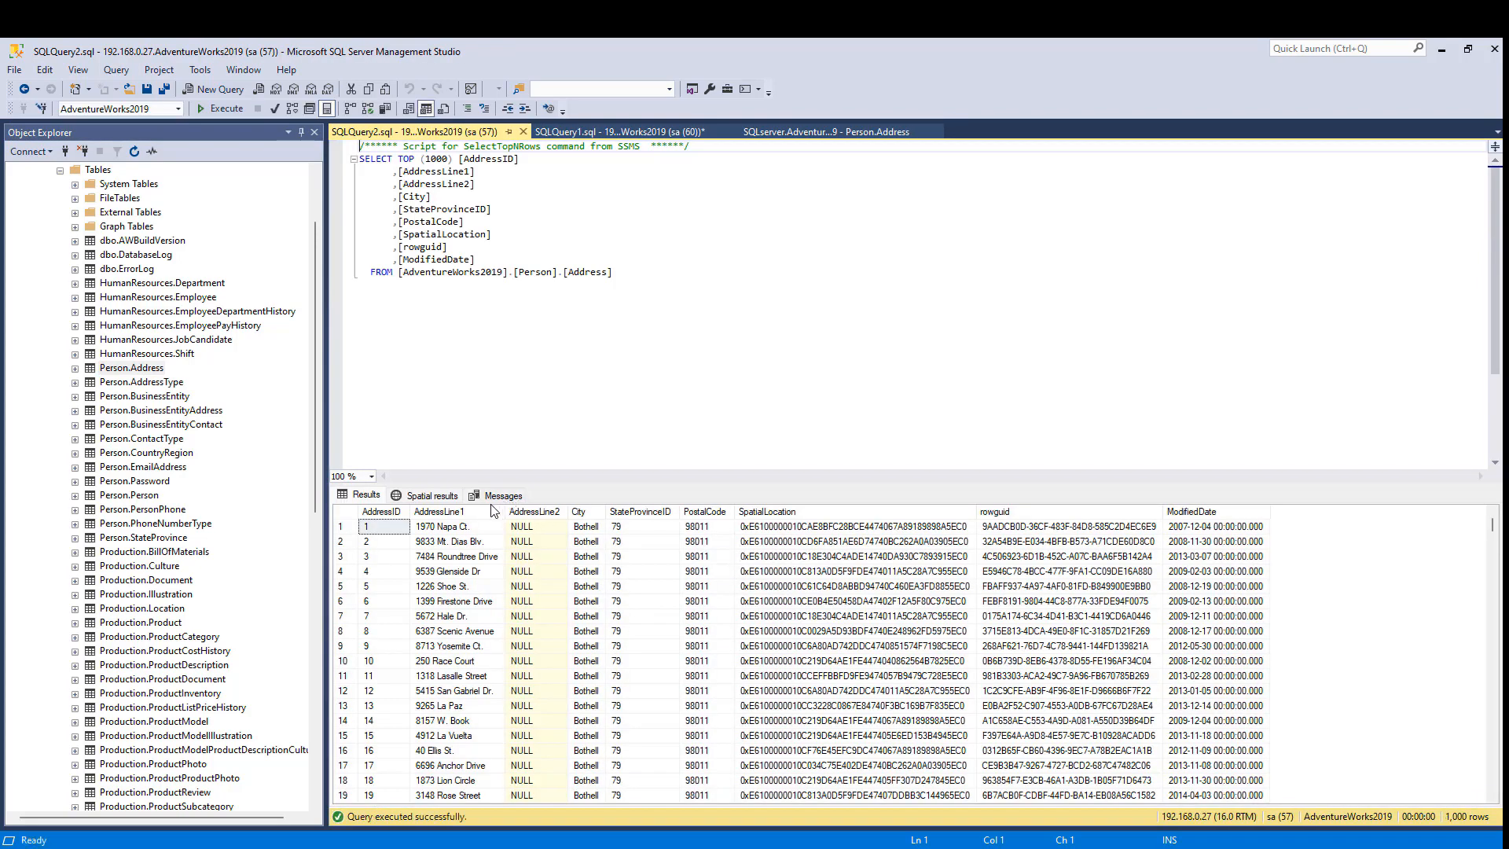
{"action": "left_click_drag", "start_coordinate": [504, 513], "coordinate": [652, 513]}
{"action": "left_click", "coordinate": [535, 440]}
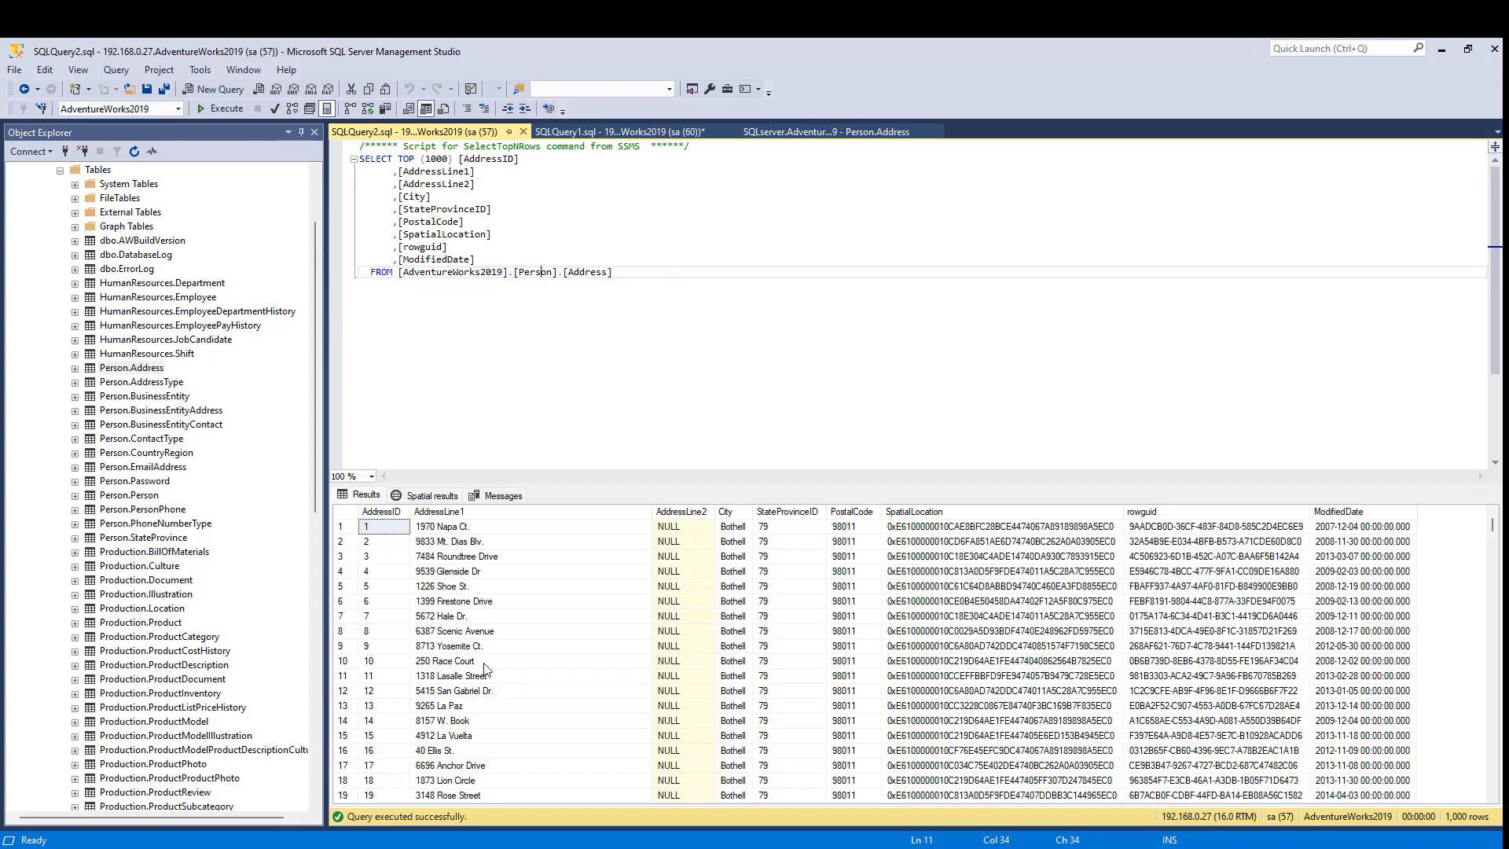
Switch to the Proxmox browser window and view the network settings of container 106 (underconstruction)
{"action": "mouse_move", "coordinate": [479, 848]}
{"action": "left_click", "coordinate": [503, 784]}
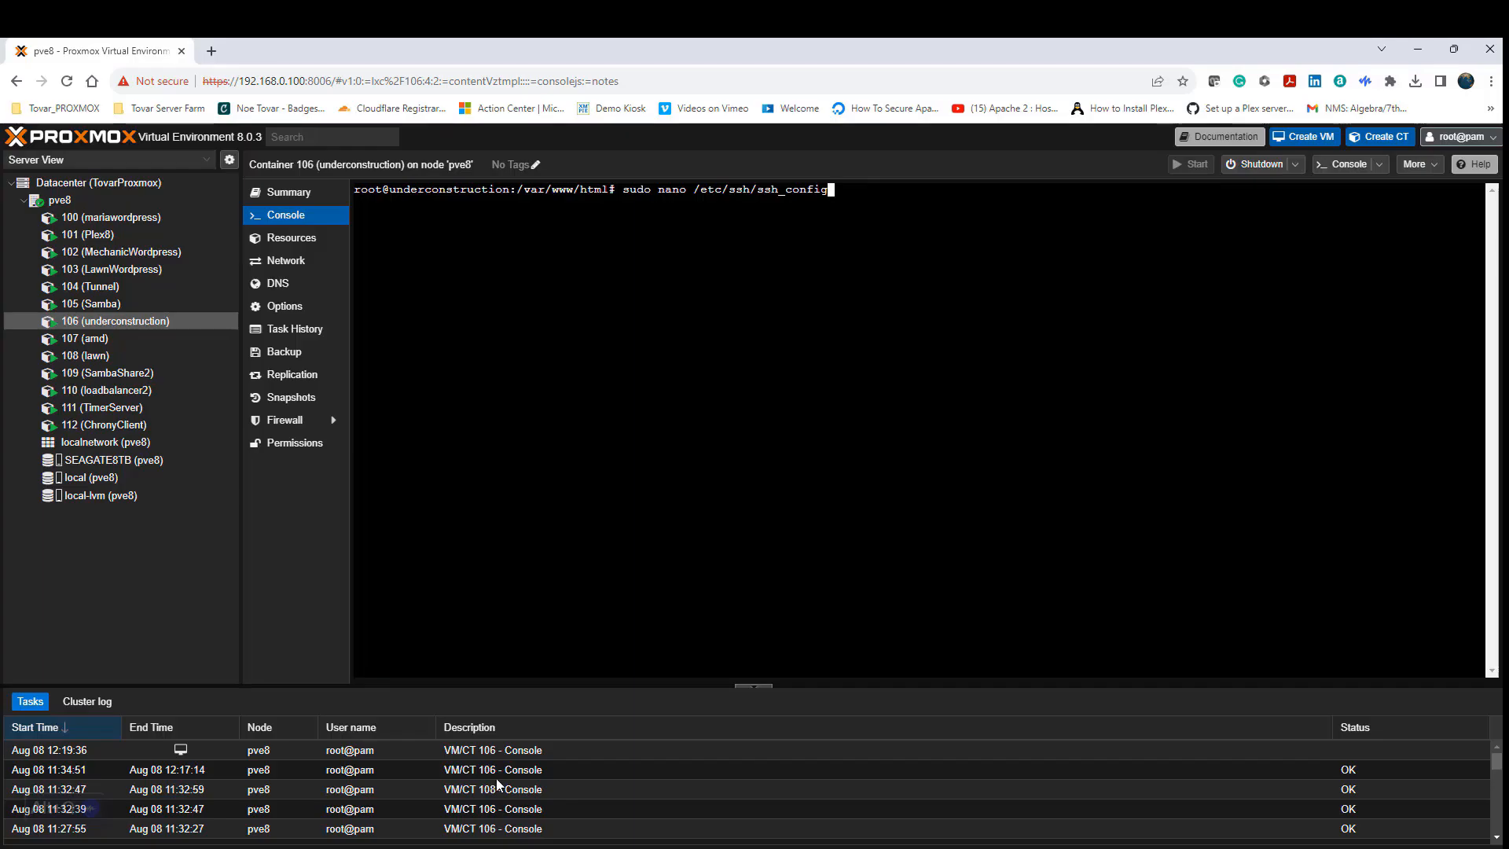
{"action": "left_click", "coordinate": [287, 261]}
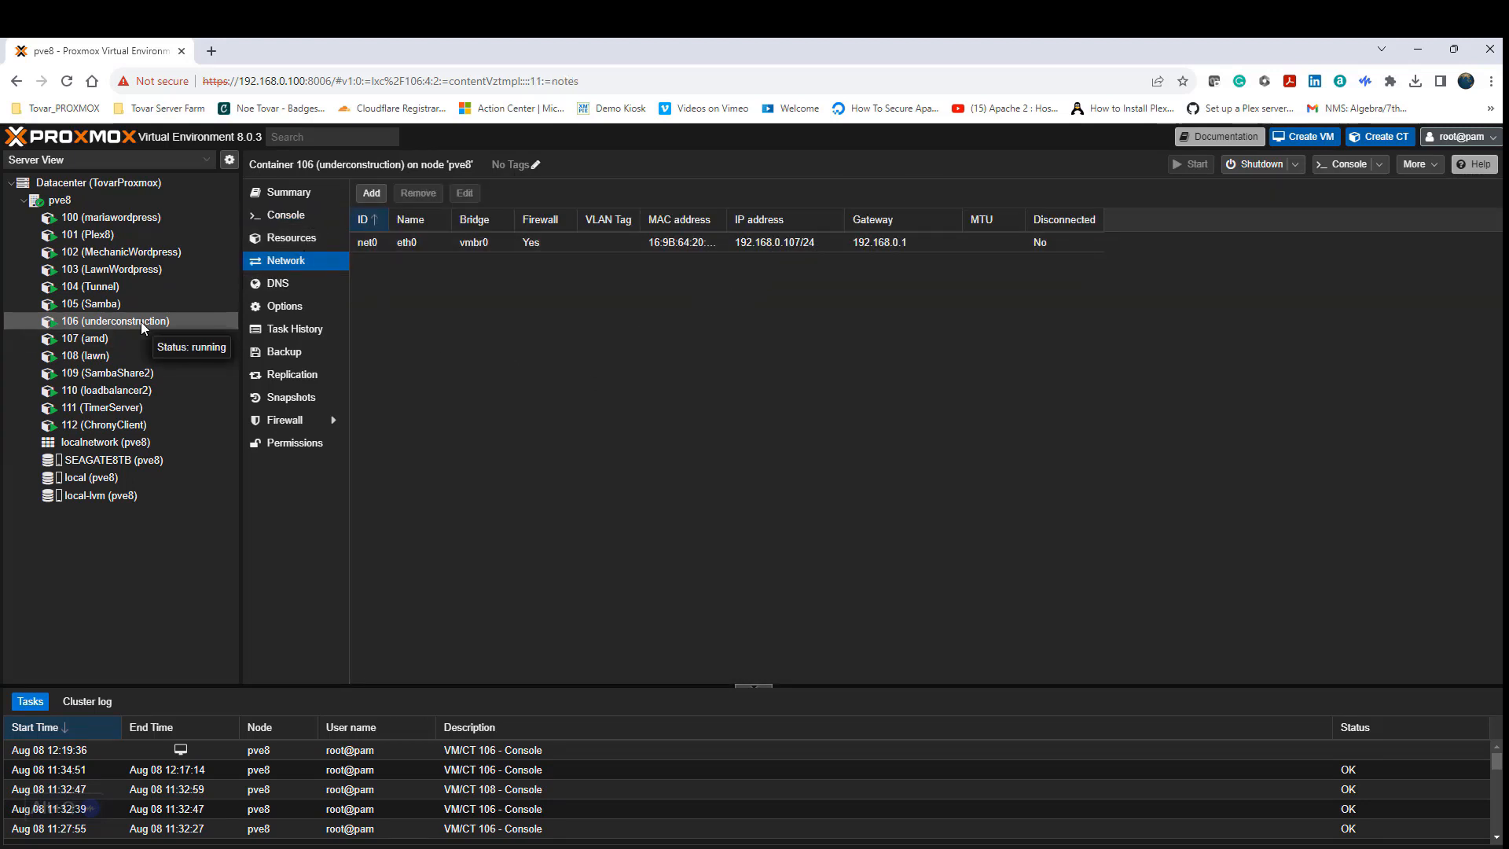
Switch to File Explorer to check the SQL_backiups folder's network path and return to the Proxmox browser window
{"action": "mouse_move", "coordinate": [479, 848]}
{"action": "left_click", "coordinate": [646, 778]}
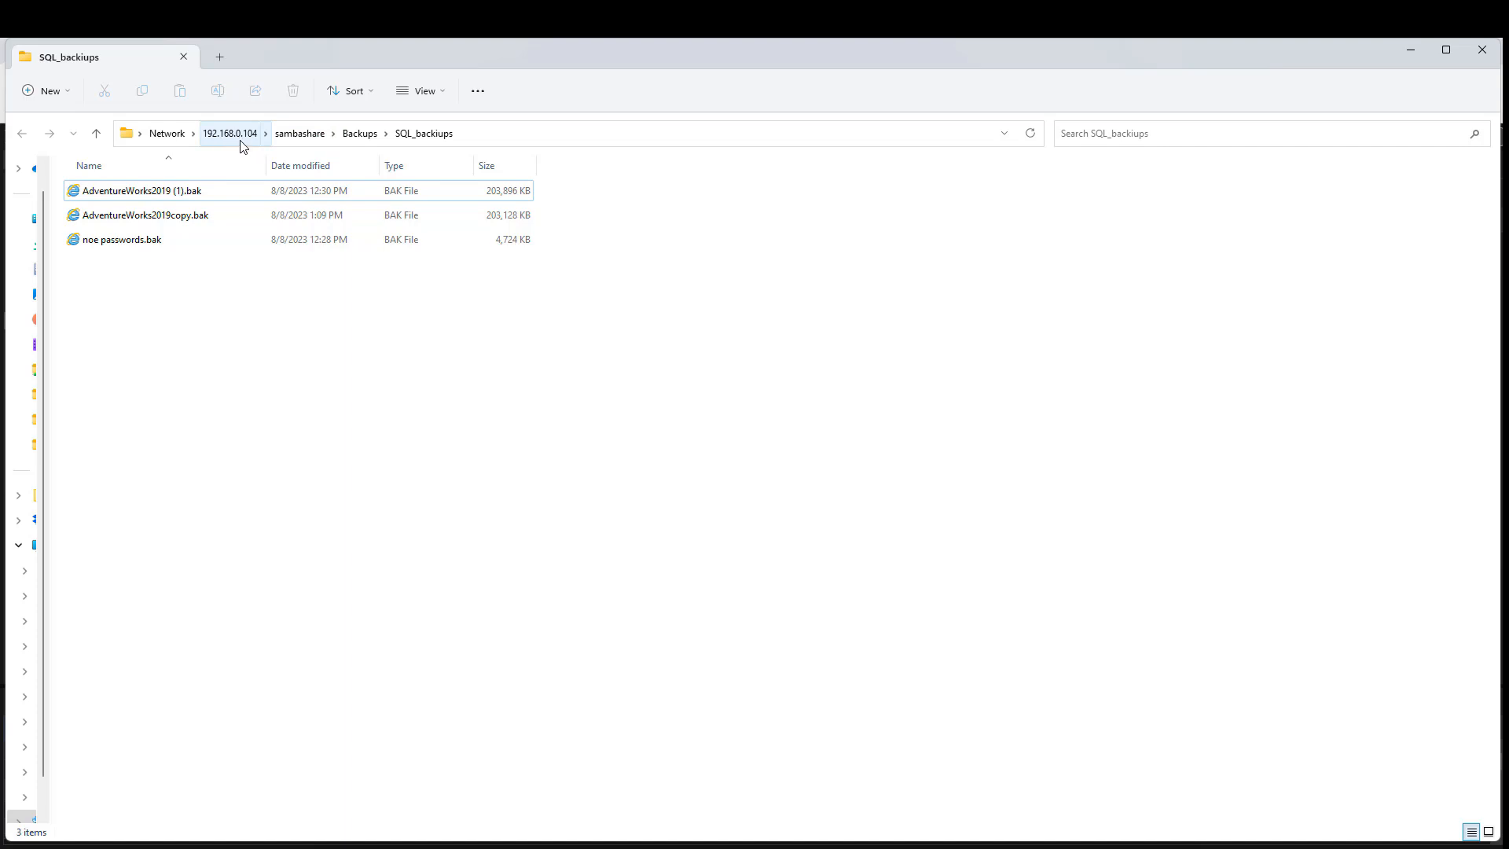
{"action": "left_click", "coordinate": [517, 846]}
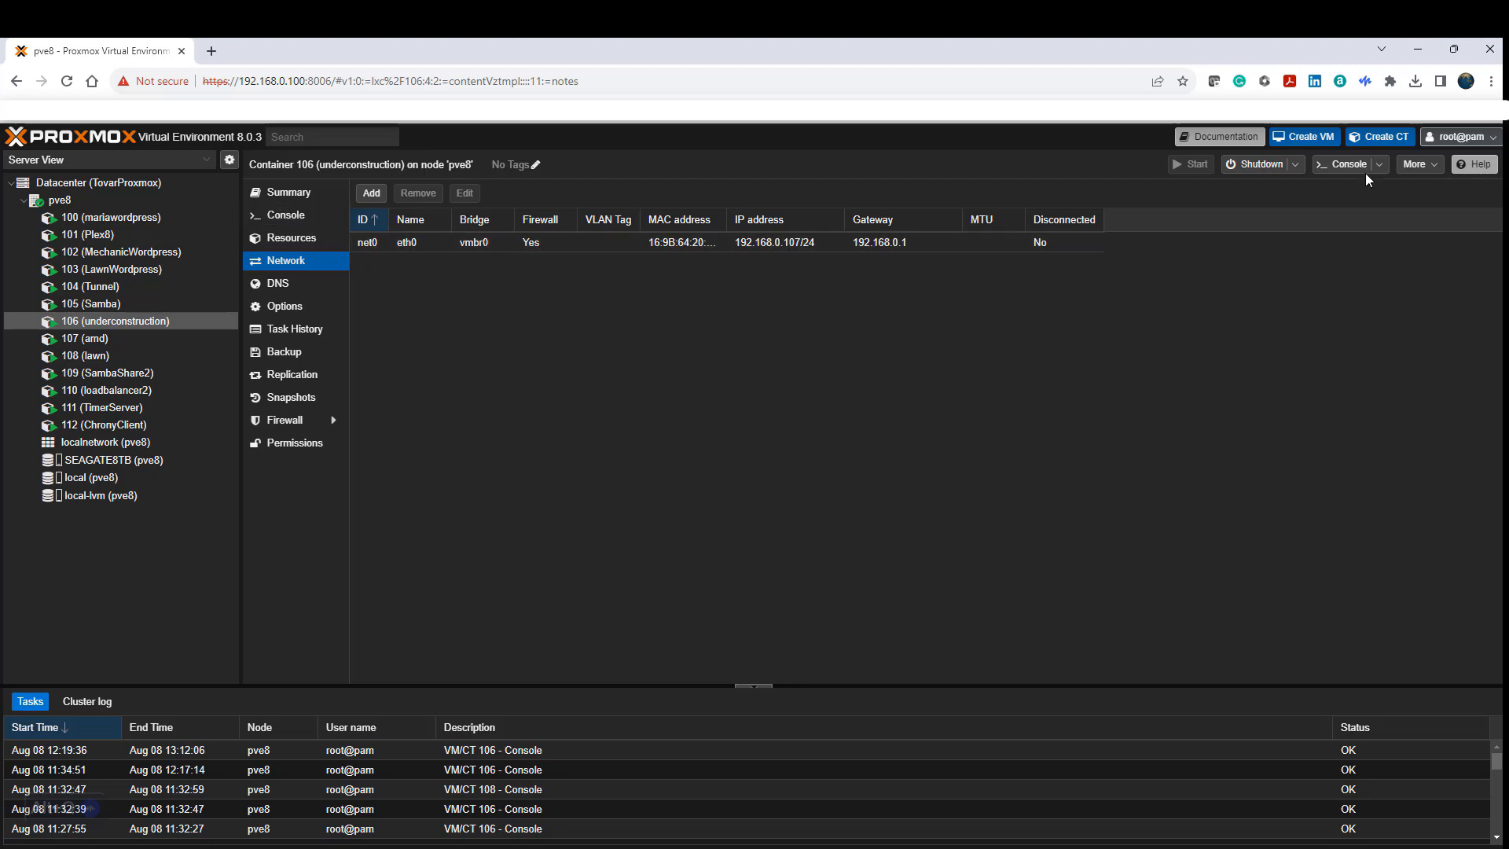
Open the console of container 106 (underconstruction) and exit the nano editor launched by the leftover command
{"action": "left_click", "coordinate": [299, 220]}
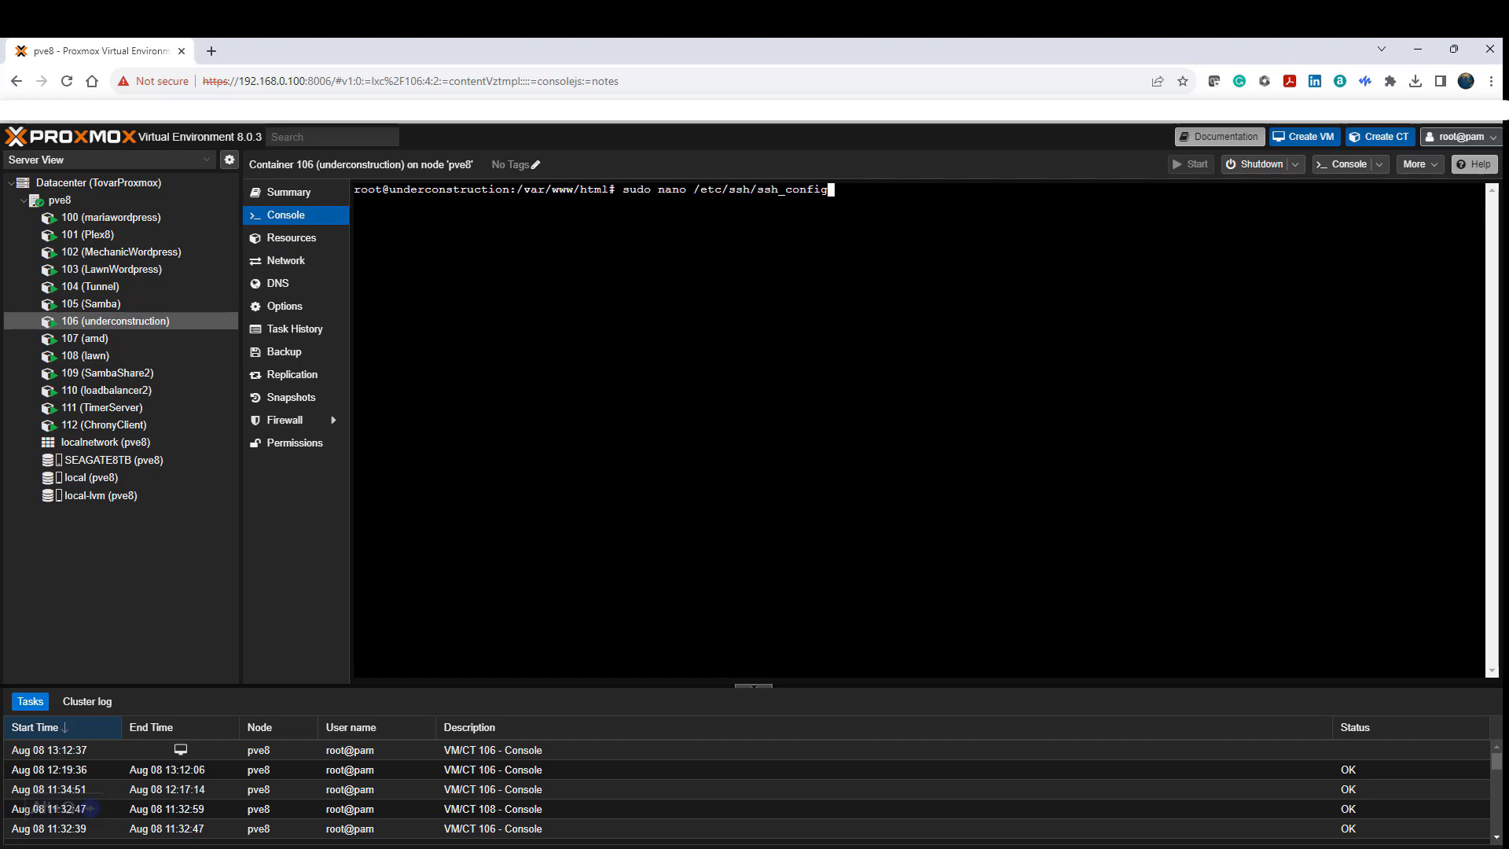
{"action": "type", "text": "cd /"}
{"action": "key", "text": "Return"}
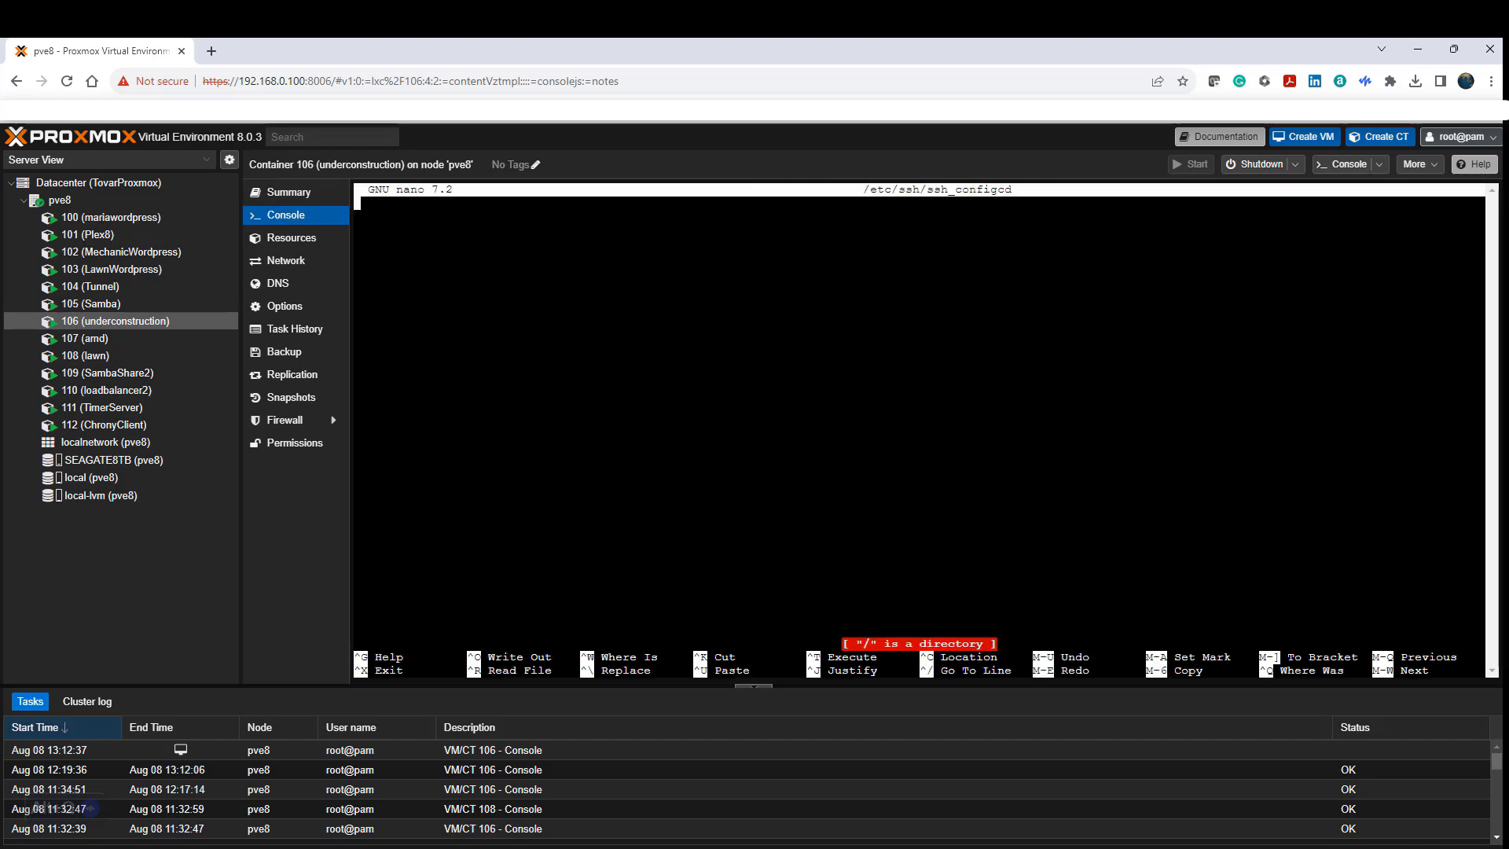
{"action": "key", "text": "ctrl+x"}
{"action": "key", "text": "Return"}
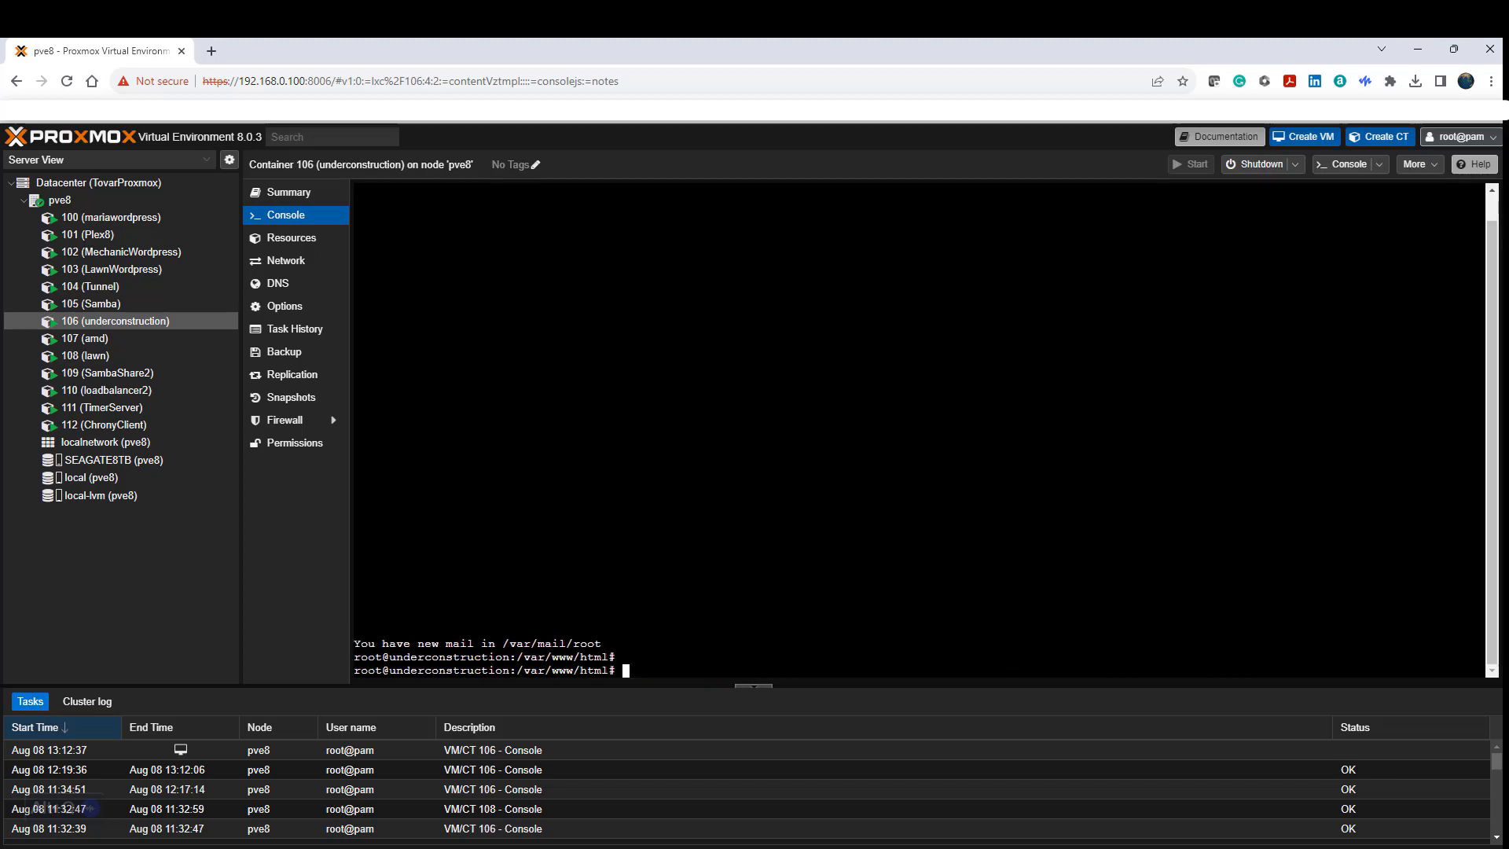
Change to the root directory / in the container's console and clear the screen
{"action": "type", "text": "cd"}
{"action": "key", "text": "BackSpace"}
{"action": "key", "text": "BackSpace"}
{"action": "key", "text": "BackSpace"}
{"action": "type", "text": "clear"}
{"action": "key", "text": "Return"}
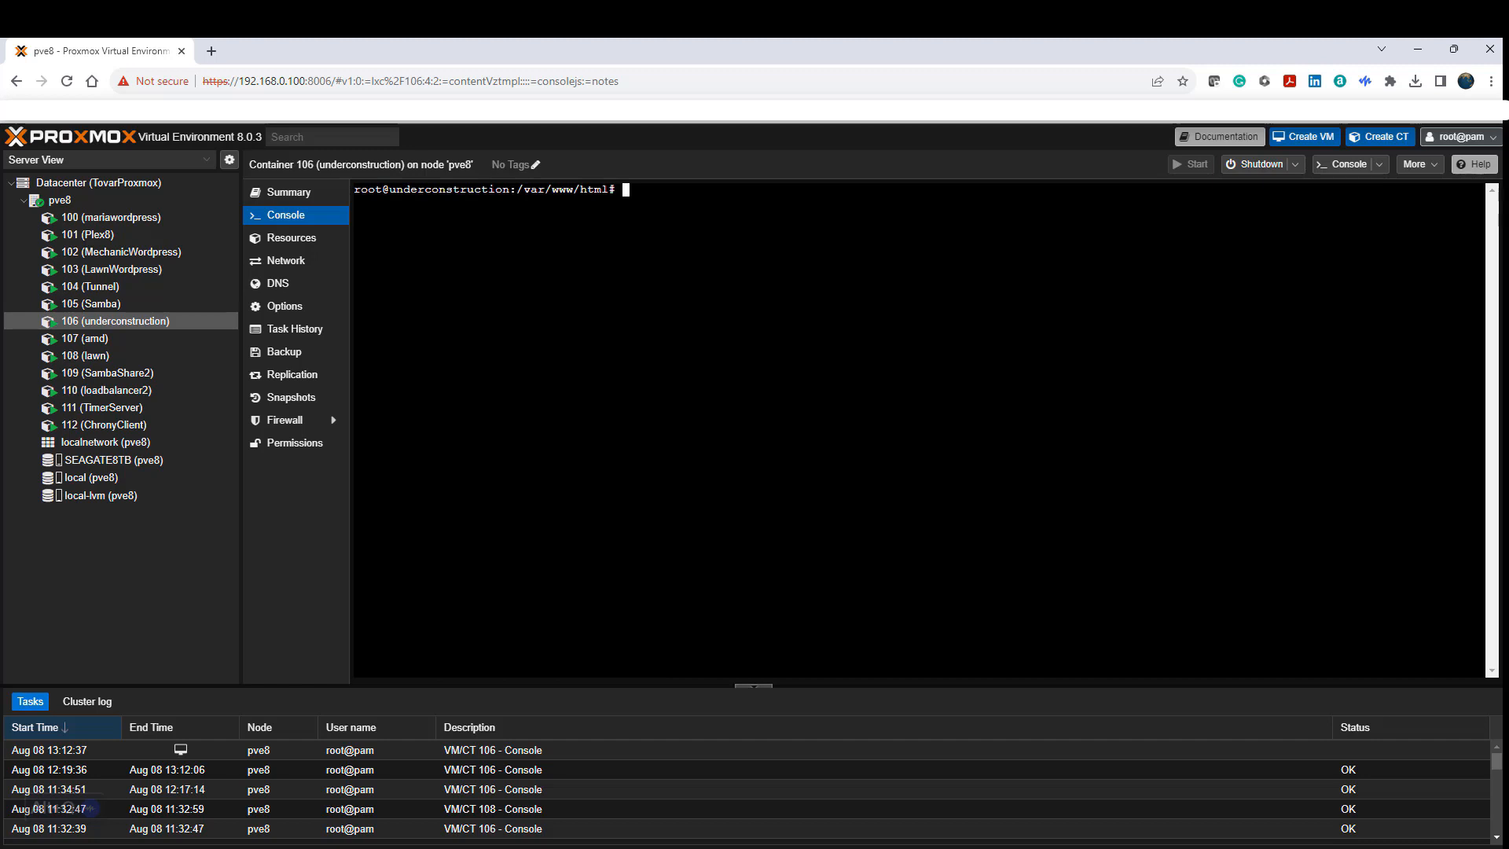
{"action": "type", "text": "cd /"}
{"action": "key", "text": "Return"}
{"action": "type", "text": "cd"}
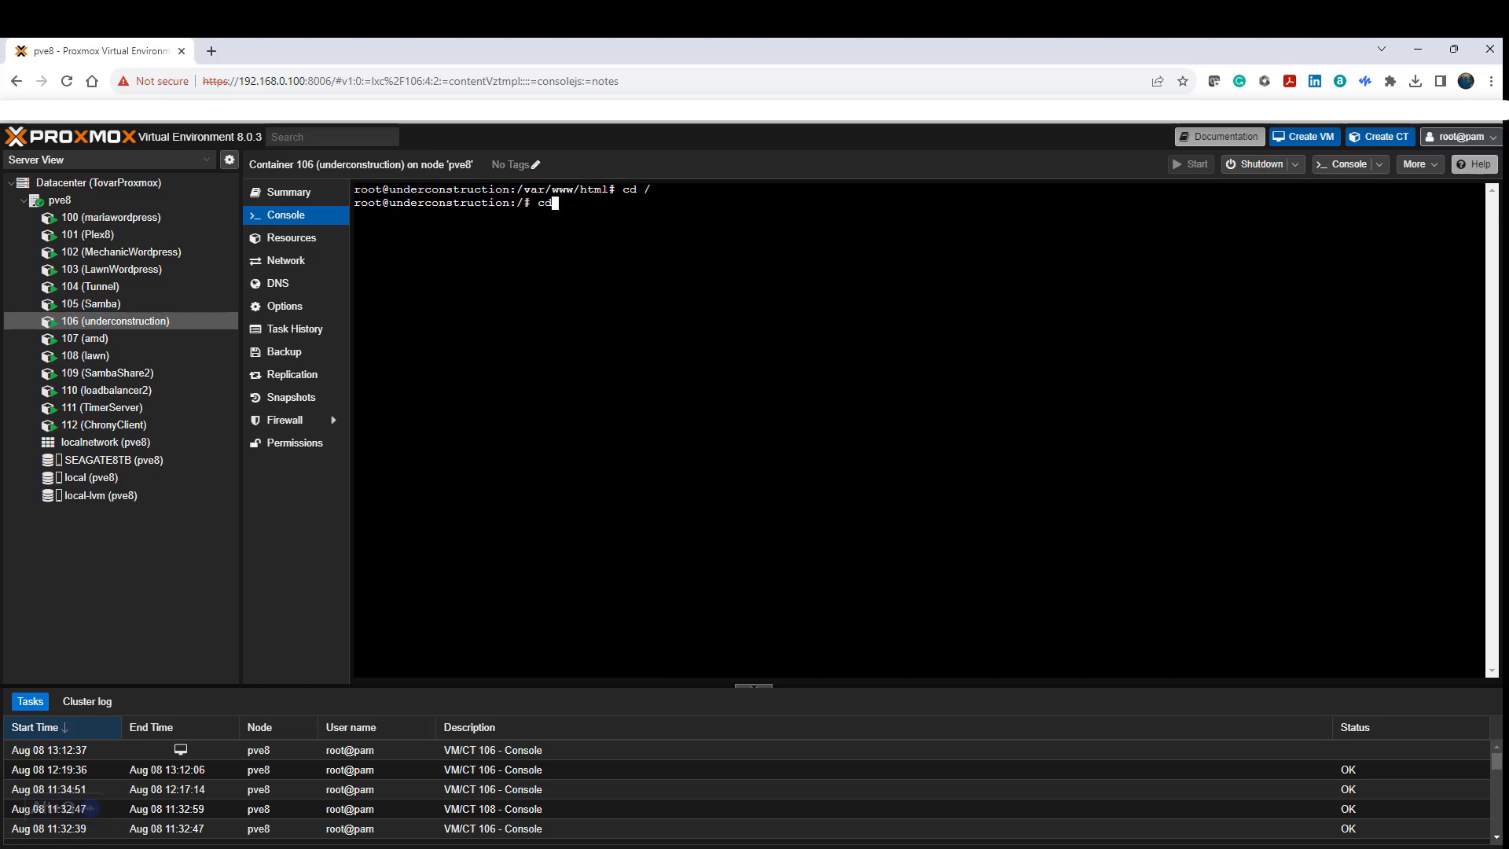
{"action": "key", "text": "BackSpace"}
{"action": "type", "text": "lear"}
{"action": "key", "text": "Return"}
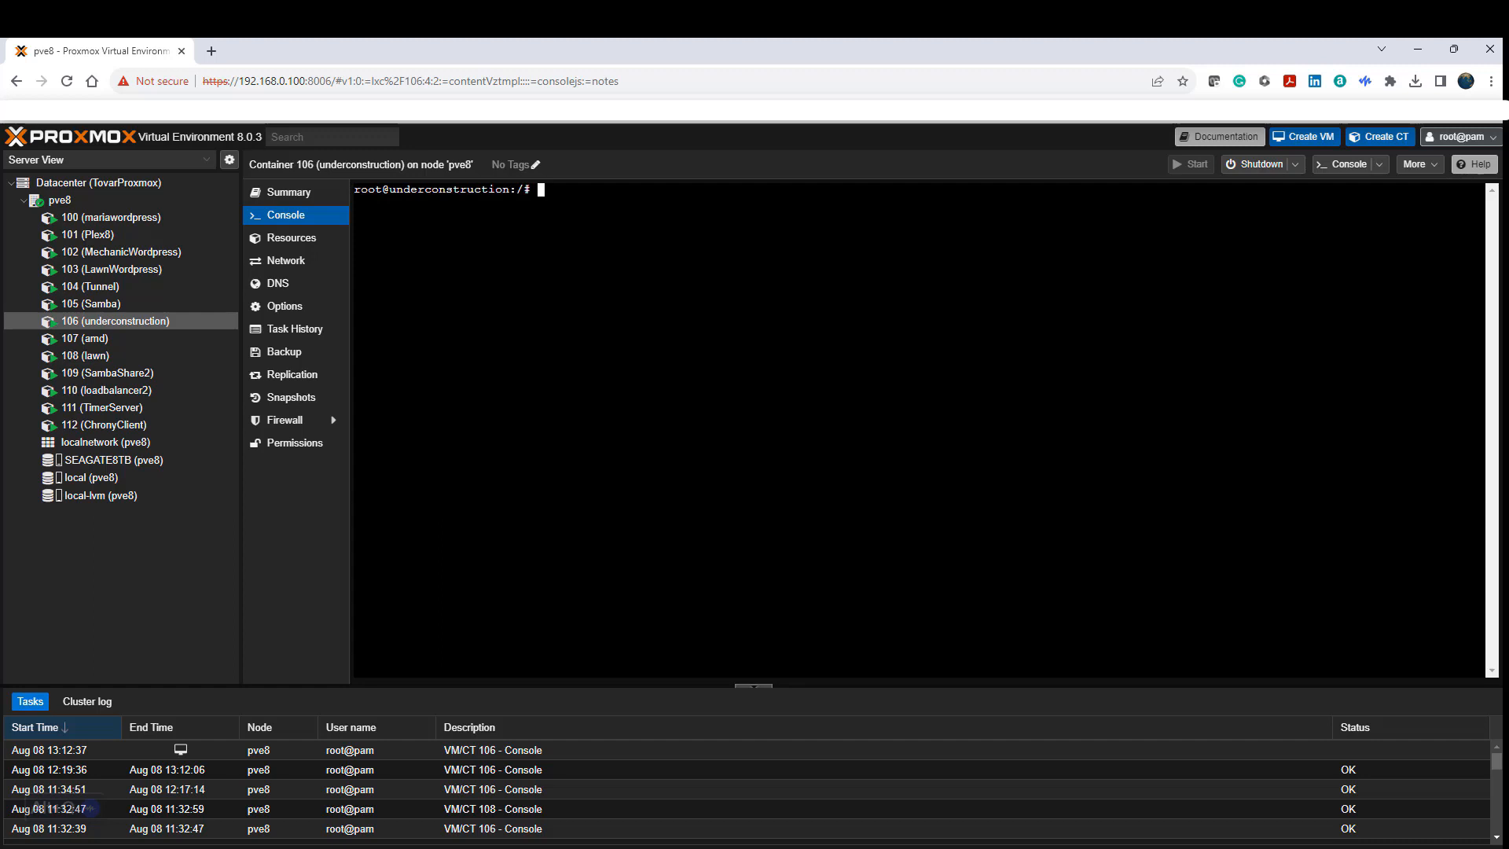
Change to the /mnt/ directory and list its contents
{"action": "type", "text": "cd /mnt/"}
{"action": "key", "text": "Return"}
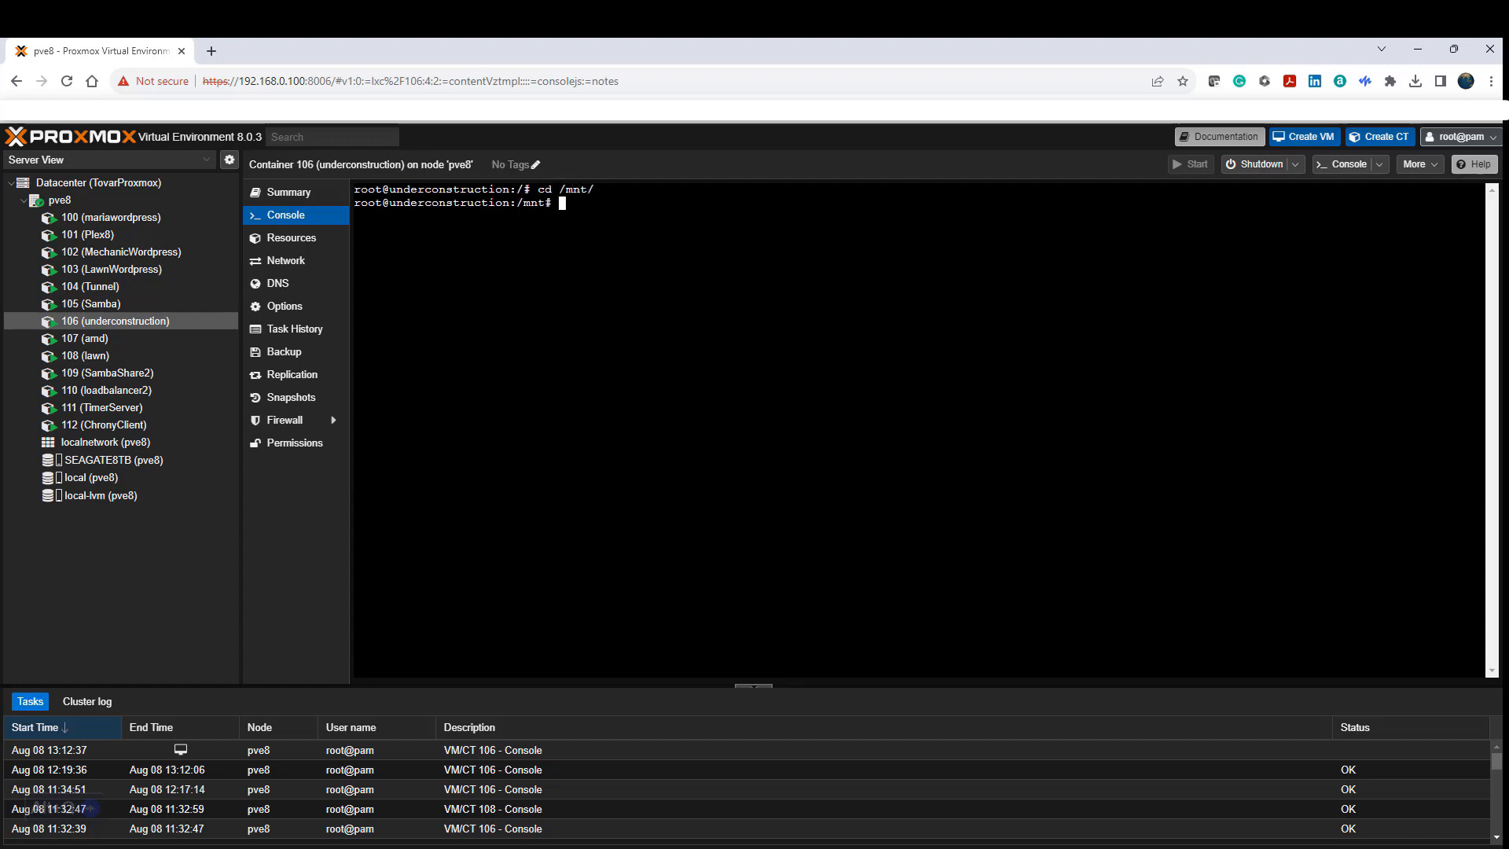
{"action": "type", "text": "ls"}
{"action": "key", "text": "Return"}
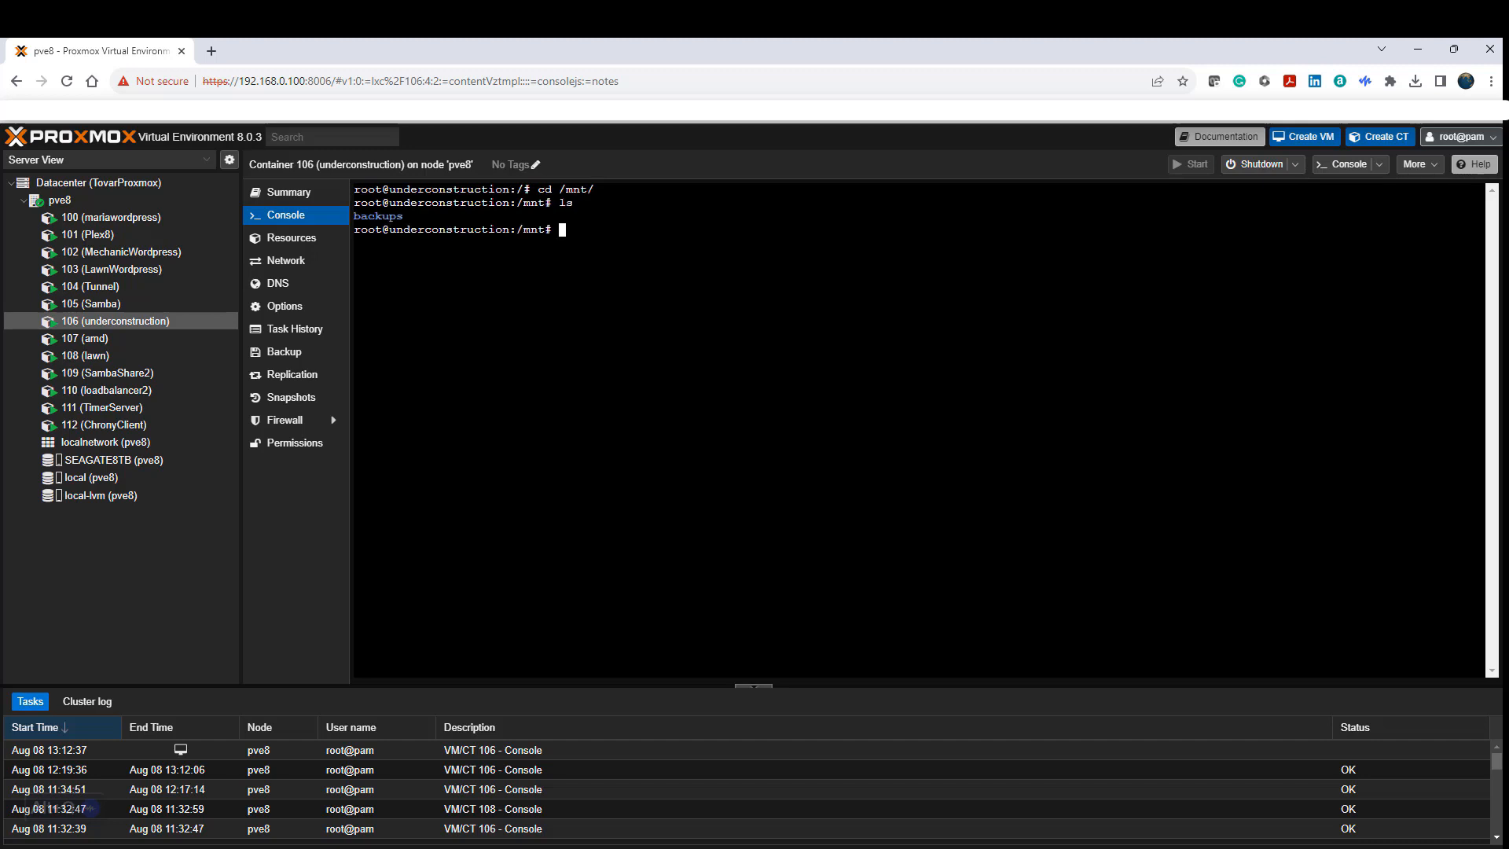
Try to change to the /backups directory
{"action": "type", "text": "cd /backup"}
{"action": "type", "text": "s"}
{"action": "key", "text": "Return"}
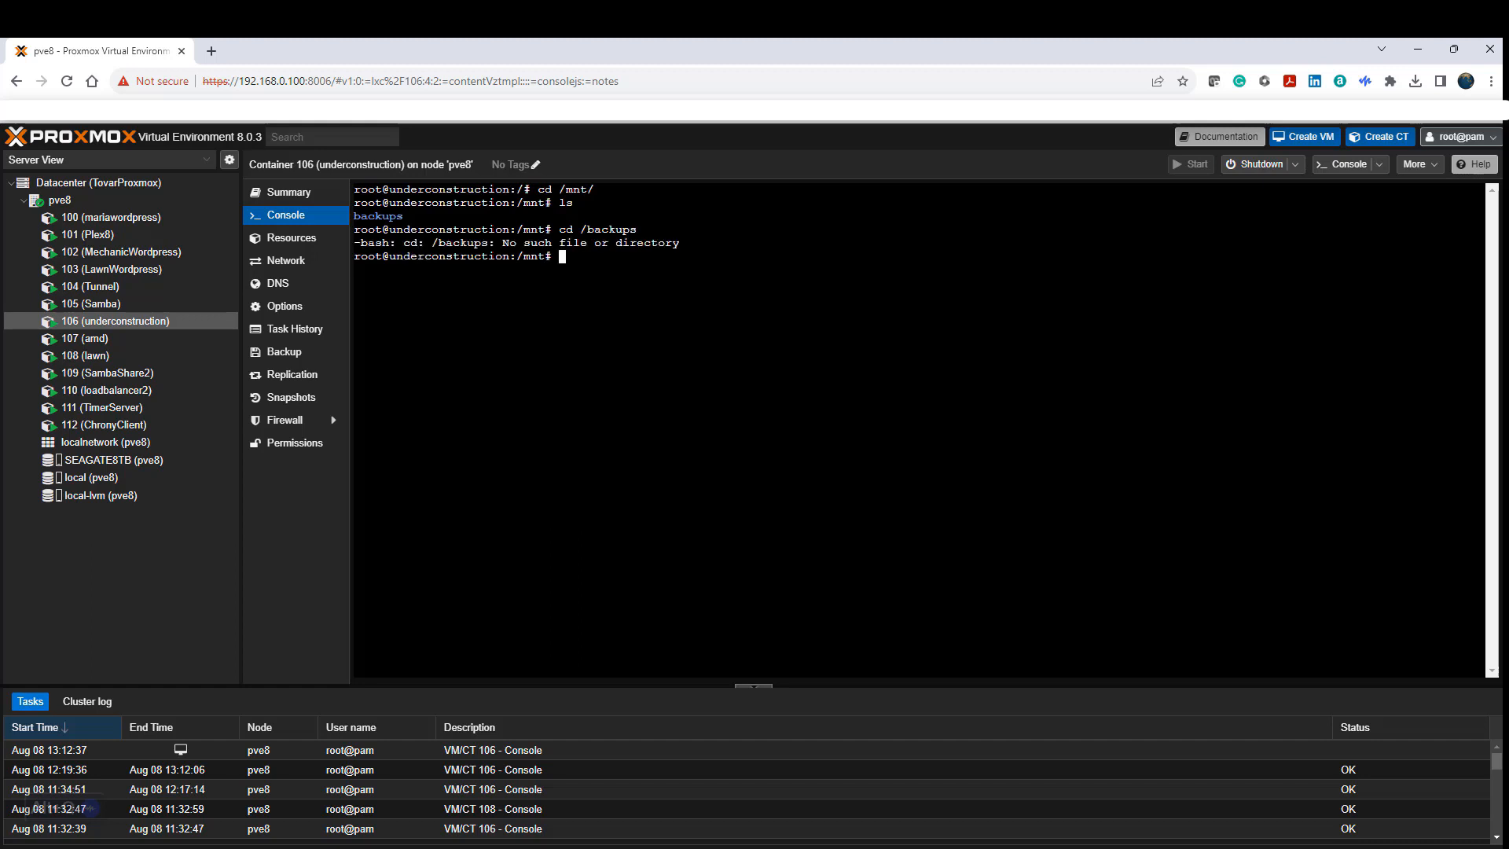
Change to the backups directory inside /mnt and list its contents
{"action": "type", "text": "cd backups"}
{"action": "key", "text": "Return"}
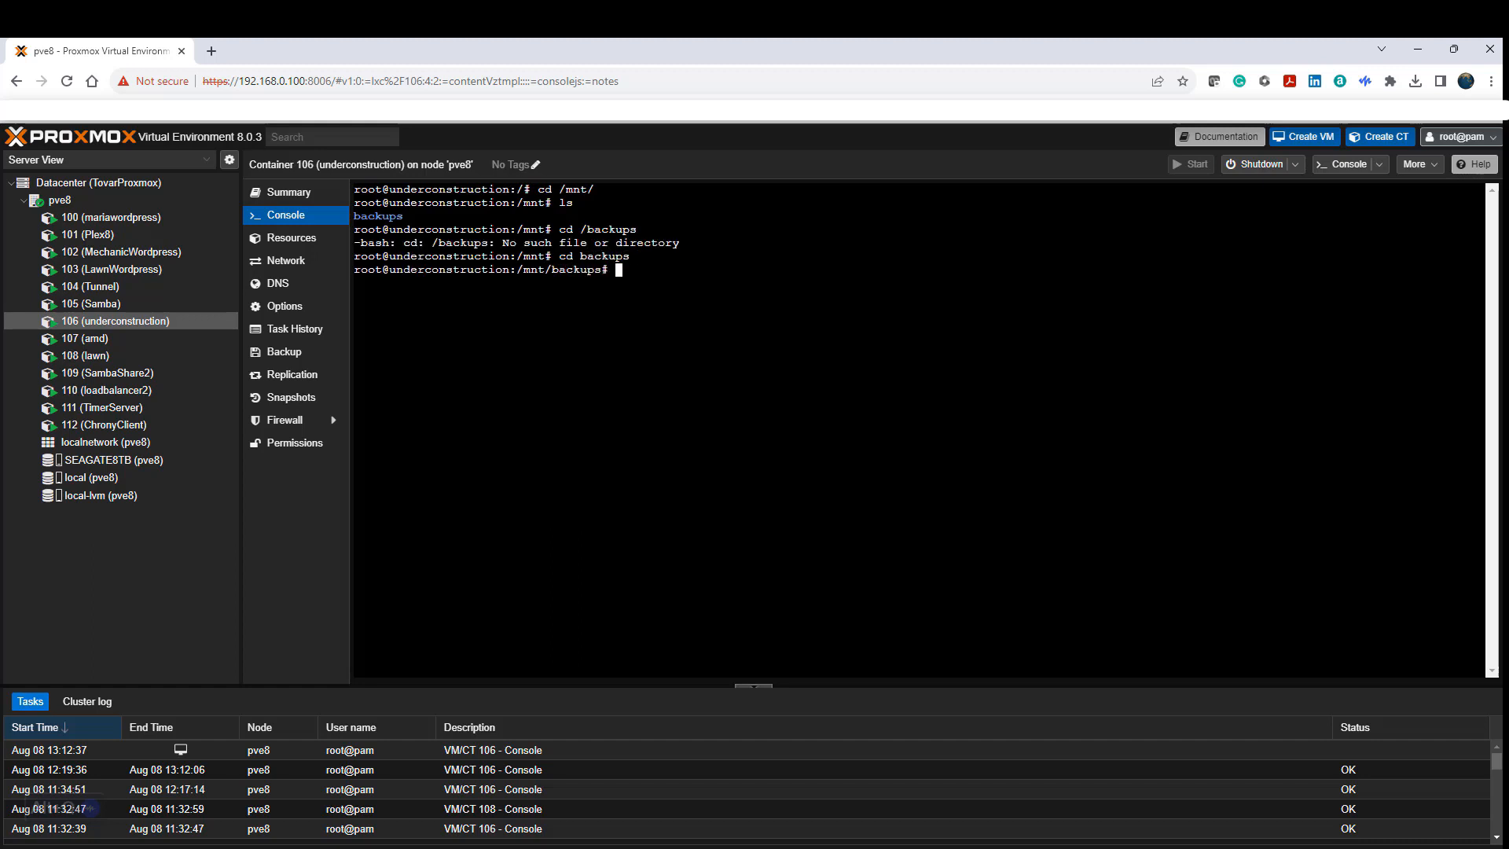
{"action": "type", "text": "ls"}
{"action": "key", "text": "Return"}
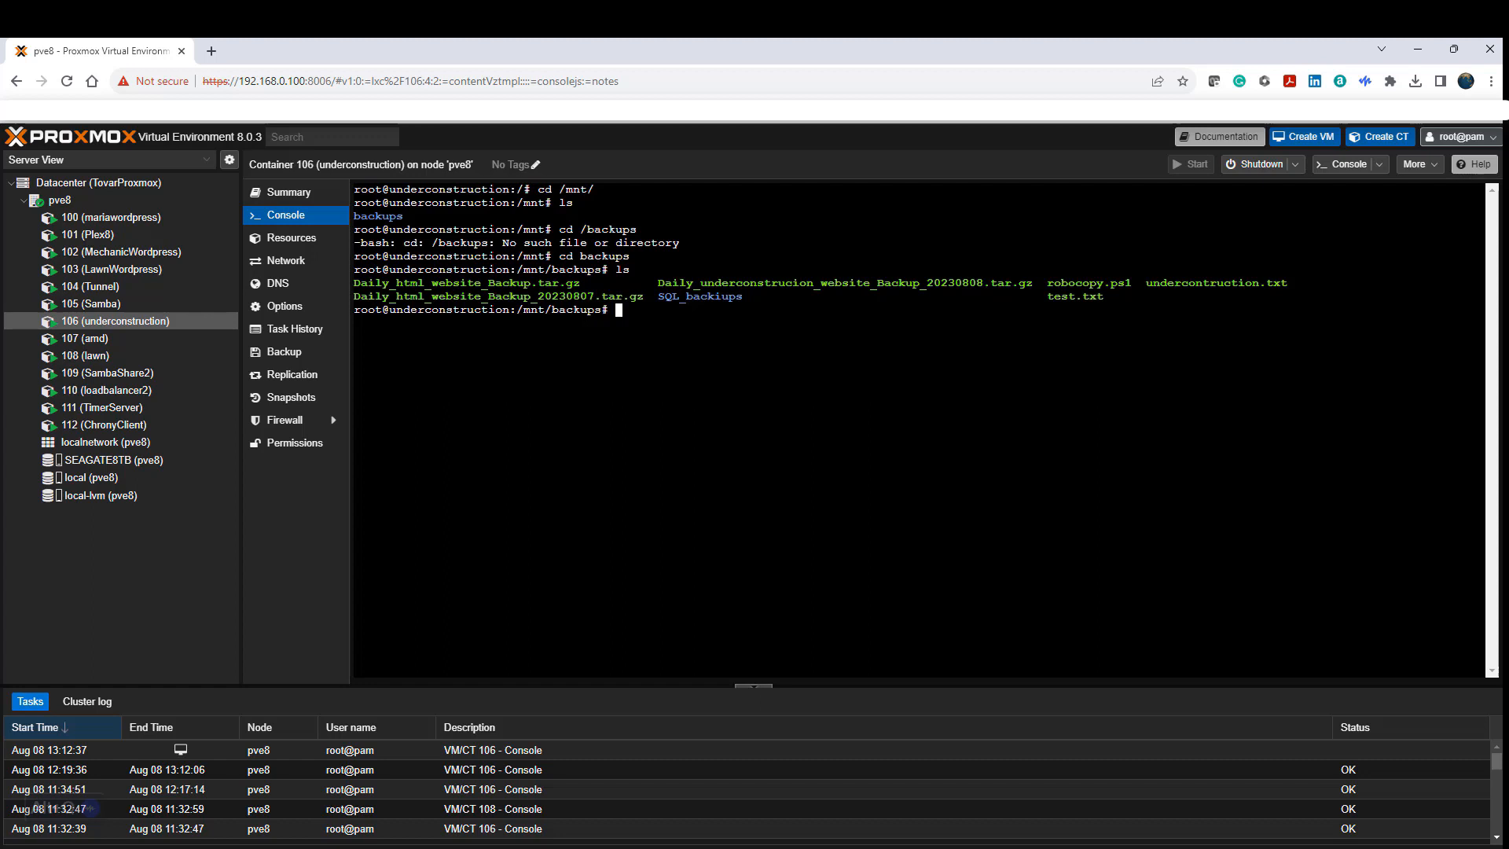
Return to the root directory / and open /etc/fstab in nano with sudo to examine the share's mount entry
{"action": "type", "text": "cd /"}
{"action": "key", "text": "Return"}
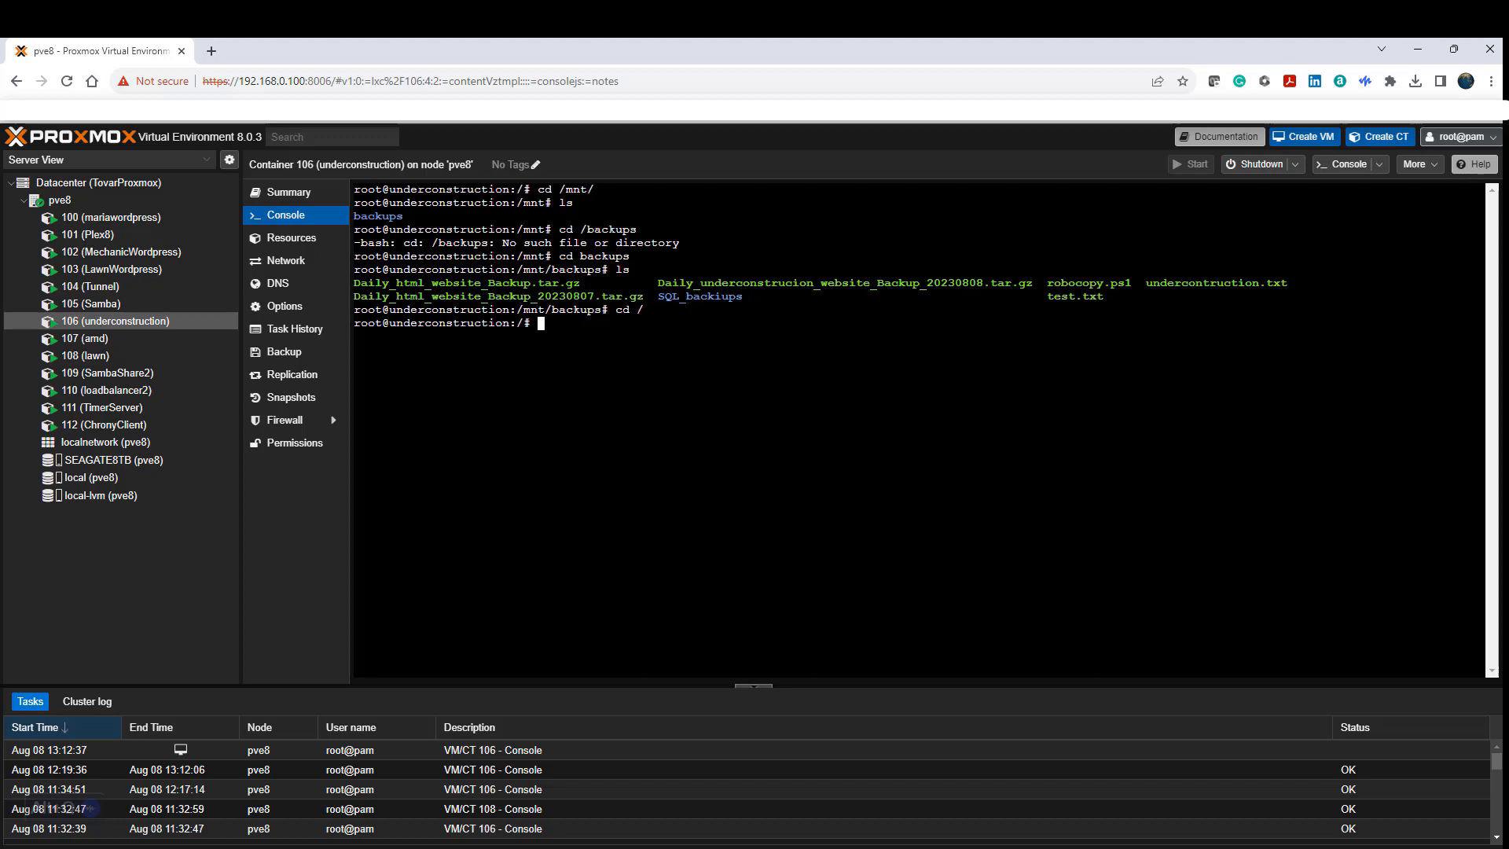
{"action": "type", "text": "sudo nano /etc/fstab"}
{"action": "key", "text": "Return"}
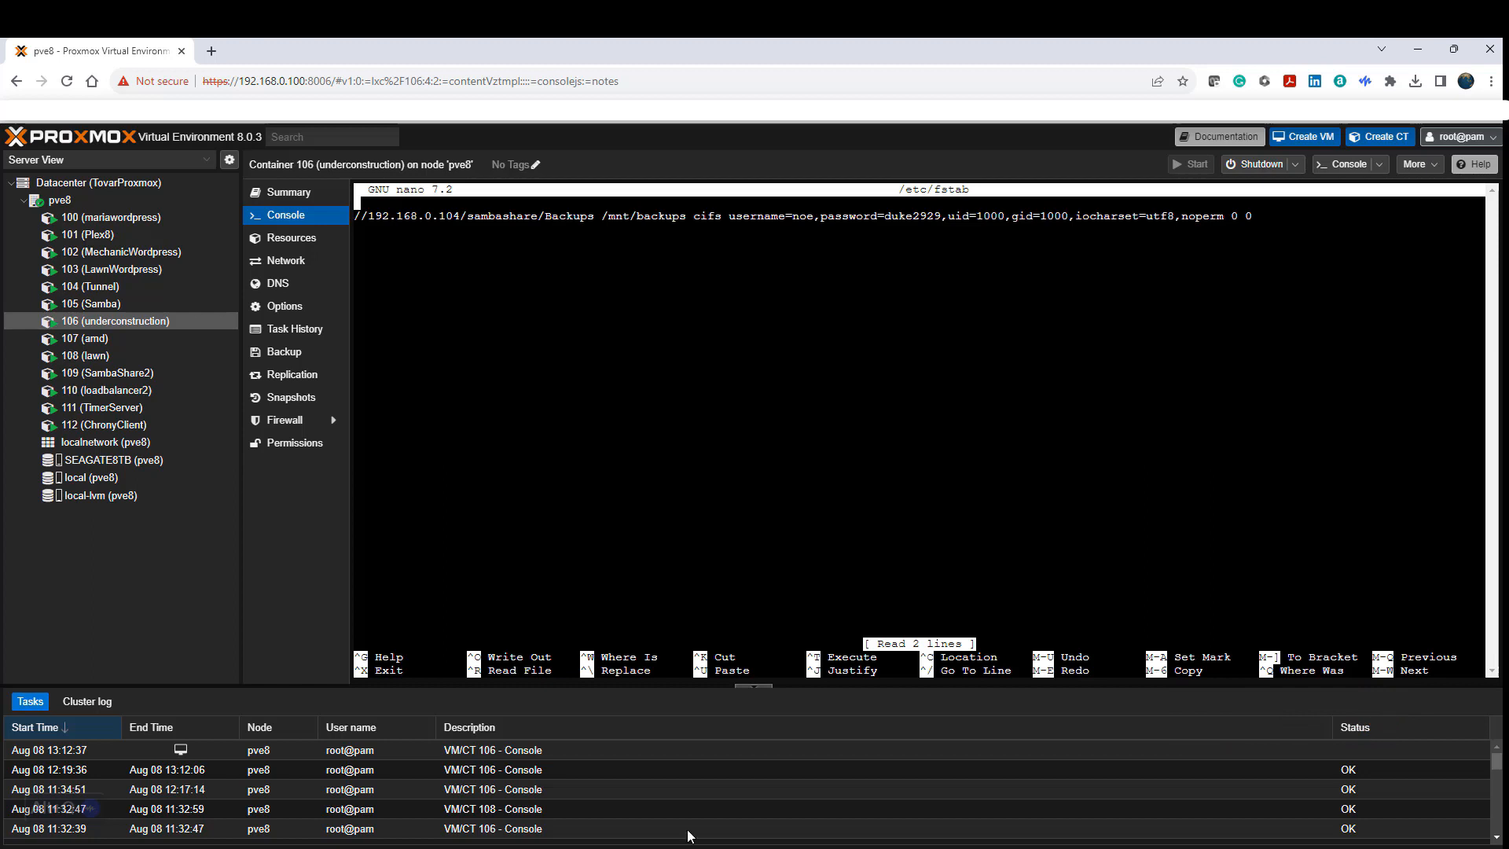
Check the SQL_backiups folder's network path in File Explorer, then return to Proxmox and view container 106's network settings
{"action": "mouse_move", "coordinate": [479, 842]}
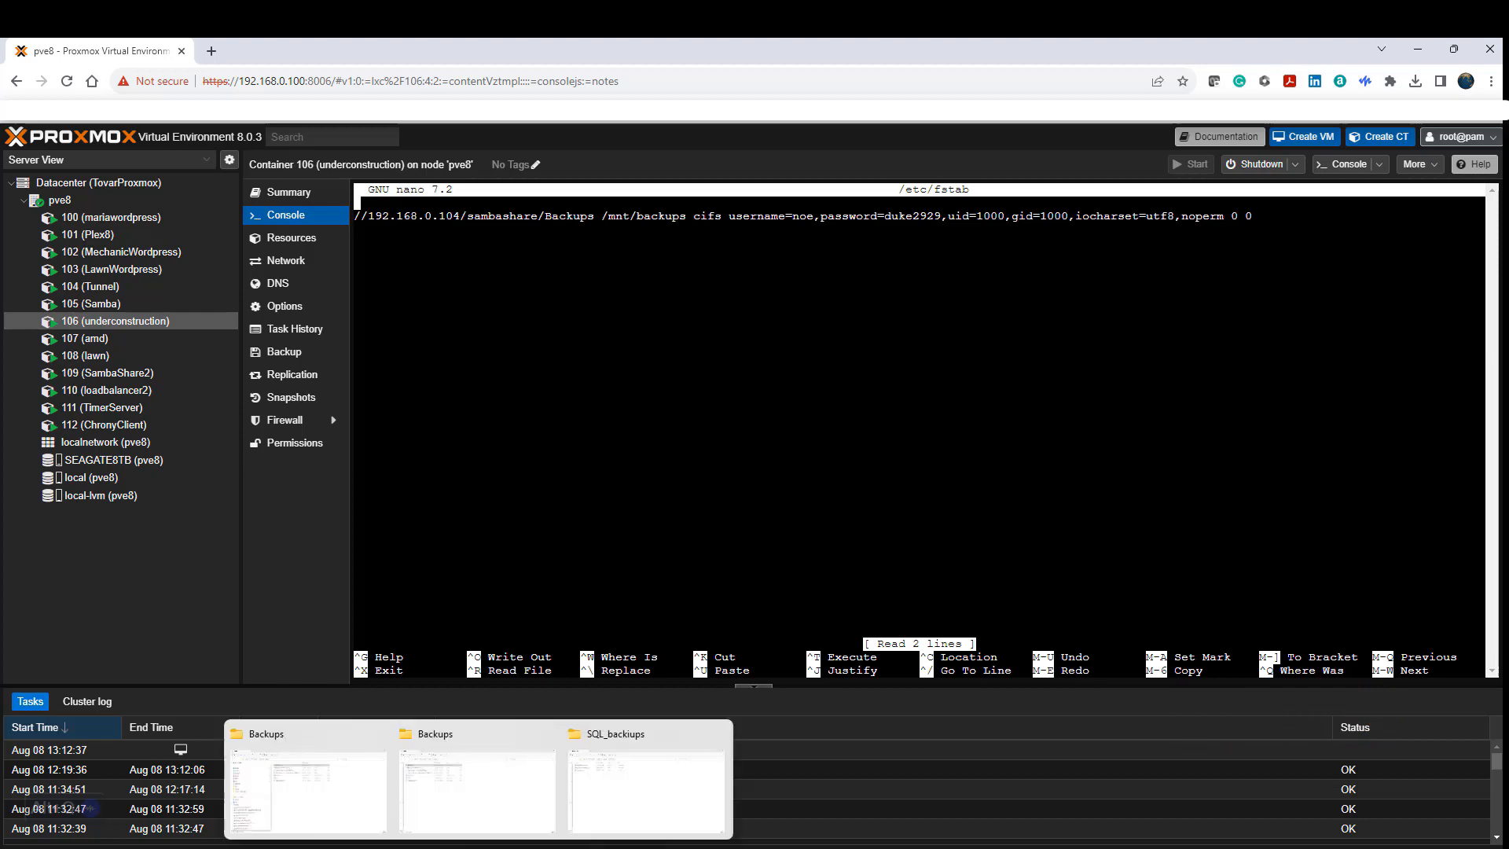
{"action": "left_click", "coordinate": [643, 795]}
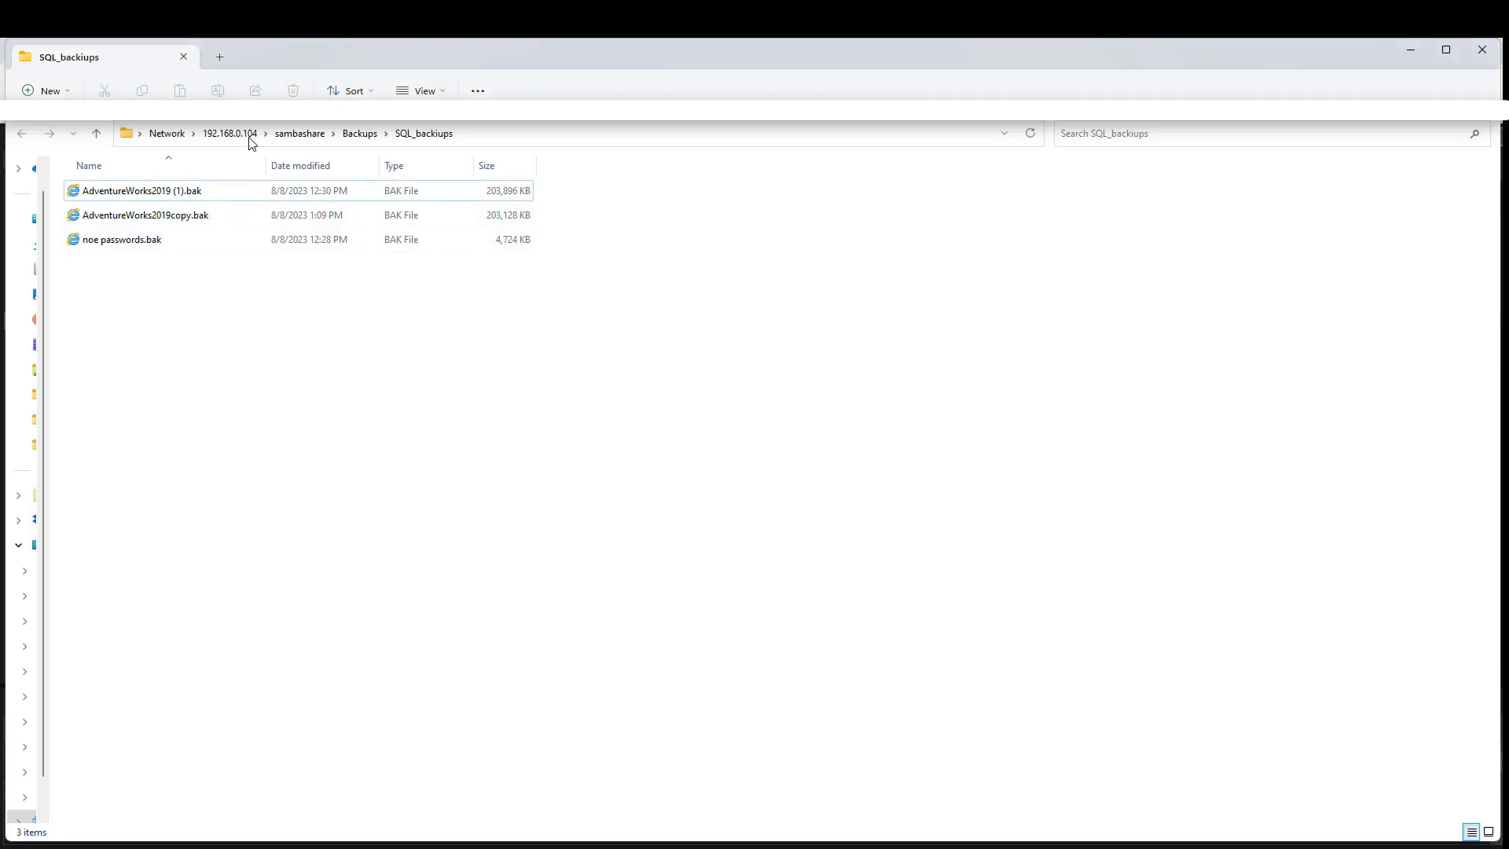
{"action": "left_click", "coordinate": [1410, 52]}
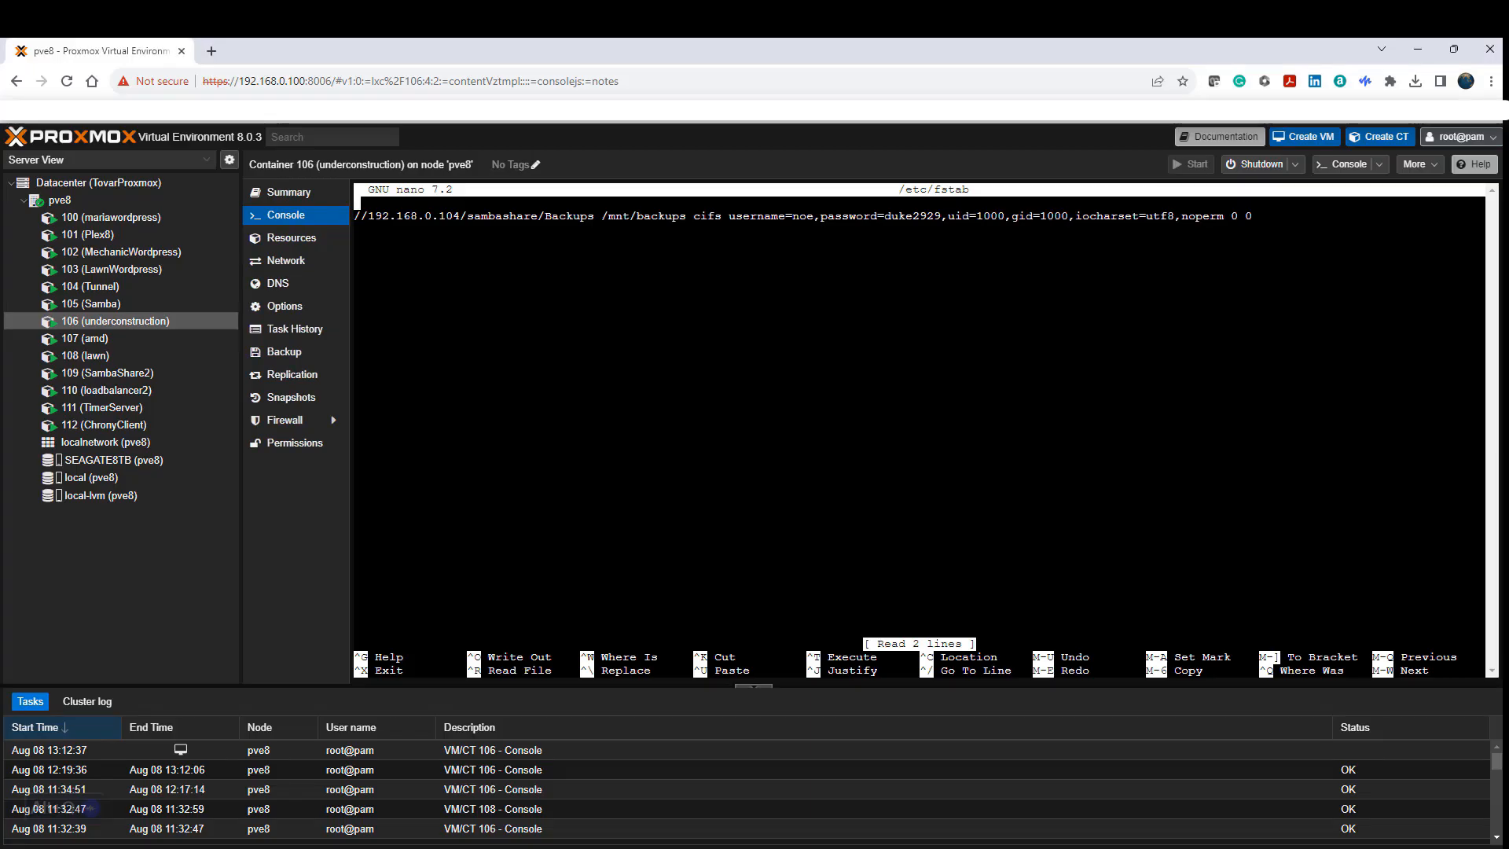
{"action": "left_click", "coordinate": [287, 260]}
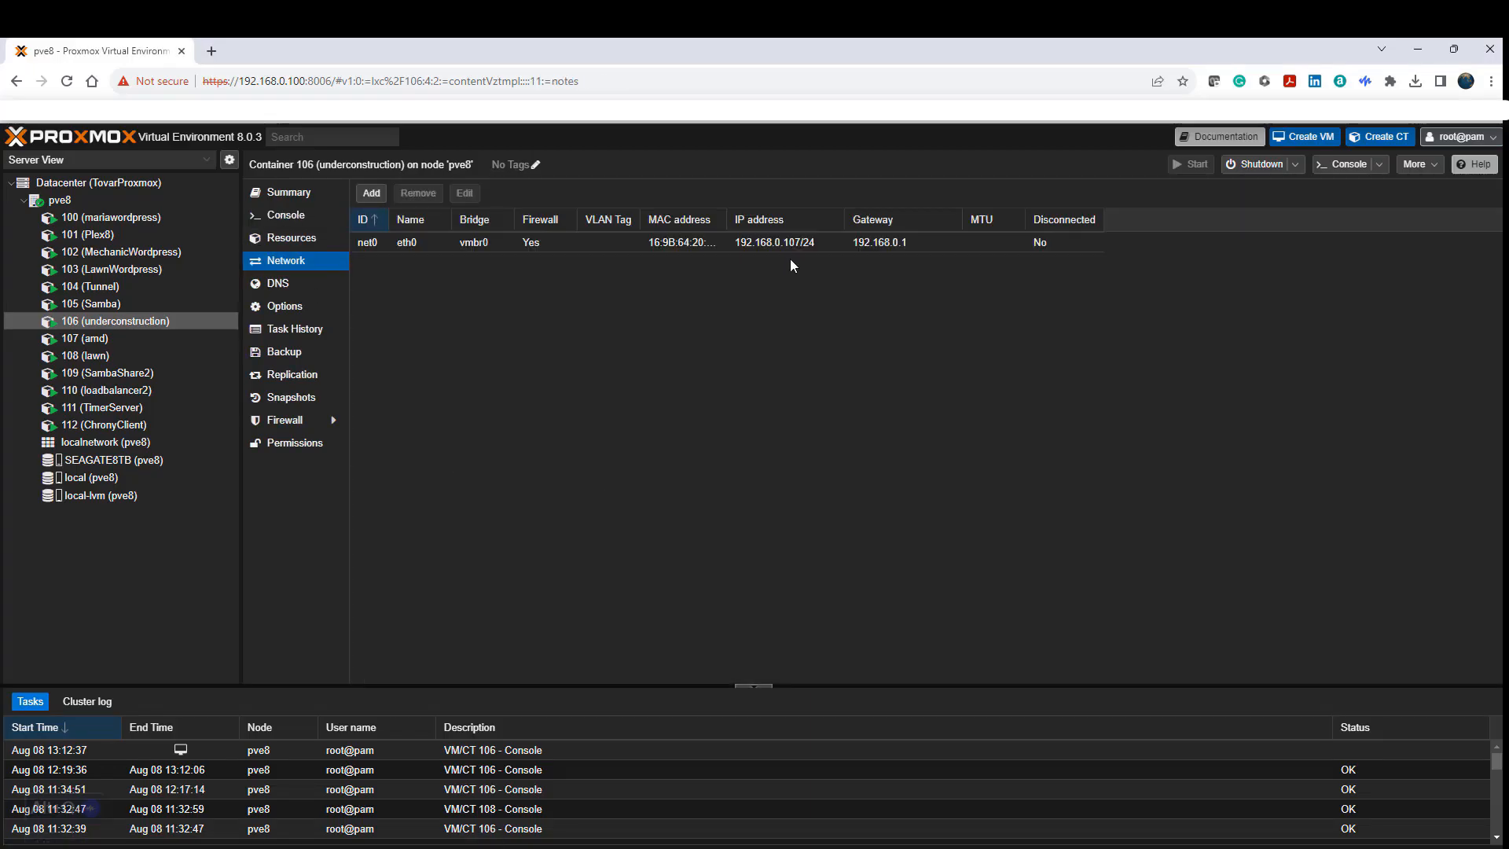